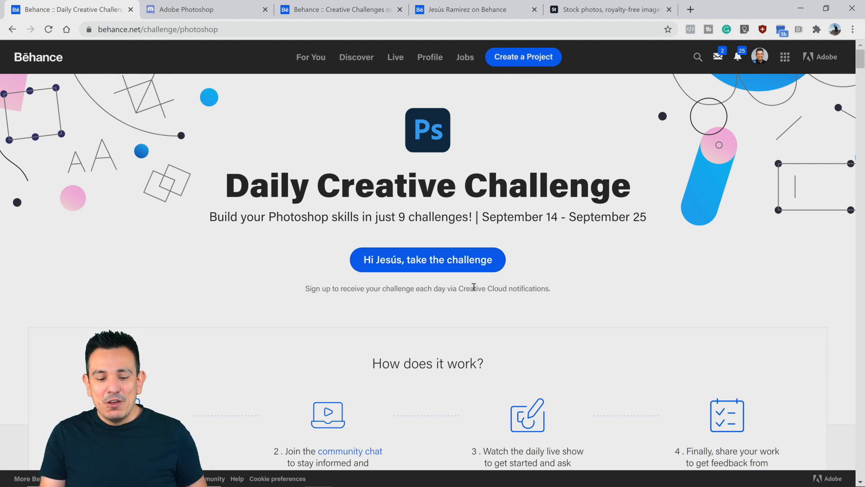
# Review the Daily Creative Challenge page, covering how it works and the challenges listed under Unlock The Challenges
pyautogui.scroll(-3, 464, 329)
pyautogui.scroll(-3, 437, 352)
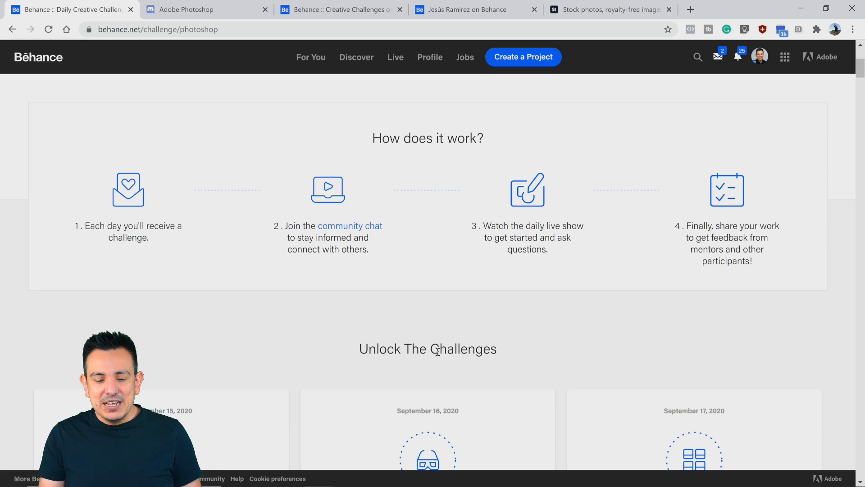
pyautogui.scroll(-4, 436, 352)
pyautogui.scroll(-1, 436, 353)
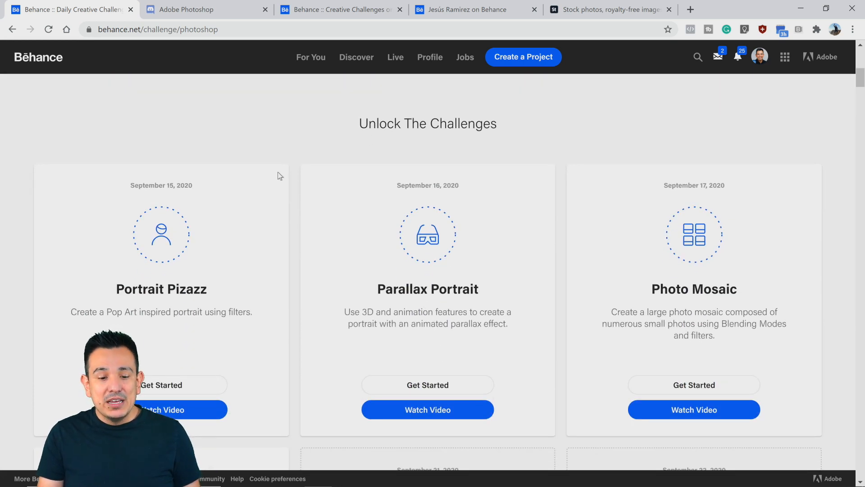
pyautogui.scroll(-5, 613, 271)
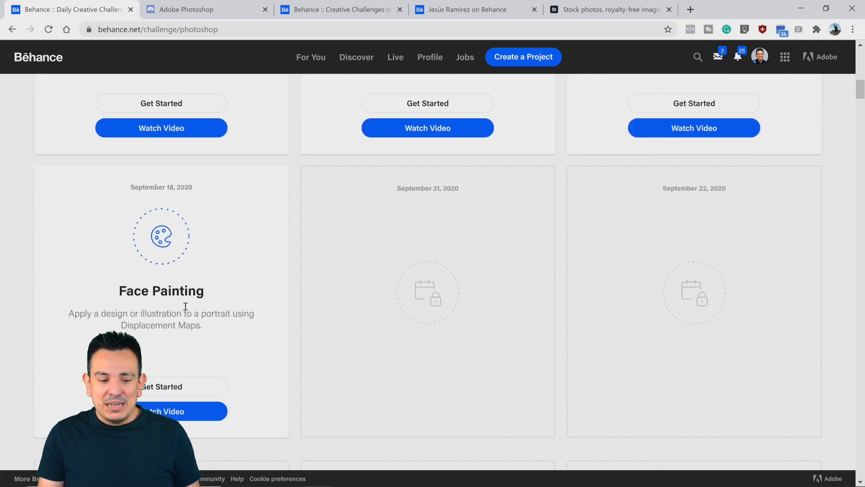
pyautogui.scroll(2, 223, 293)
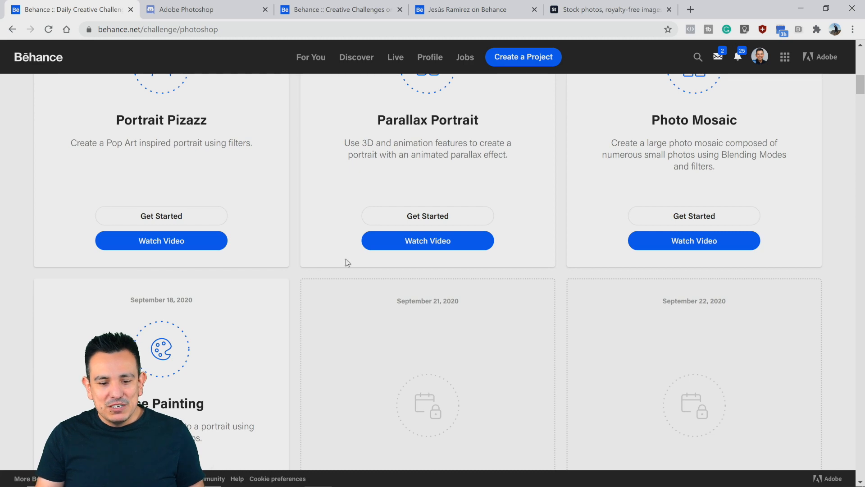
pyautogui.scroll(15, 402, 191)
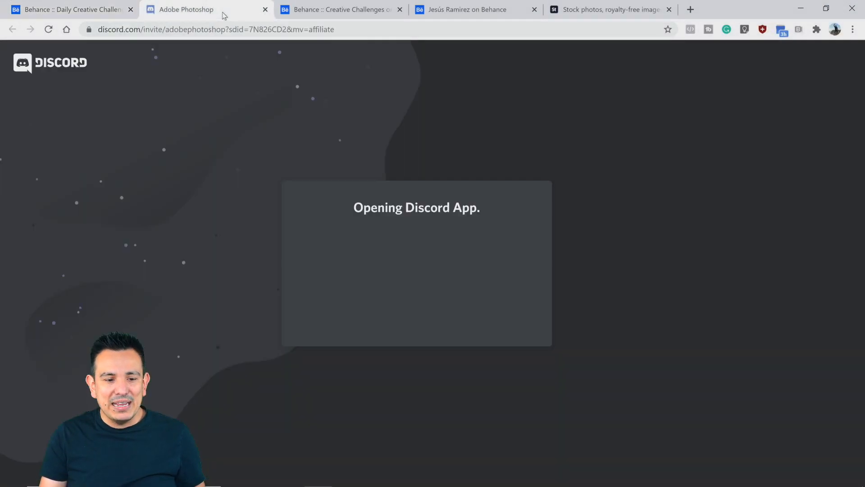
# Continue to the Adobe Photoshop community on Discord in the browser and open its current-challenge channel
pyautogui.click(220, 13)
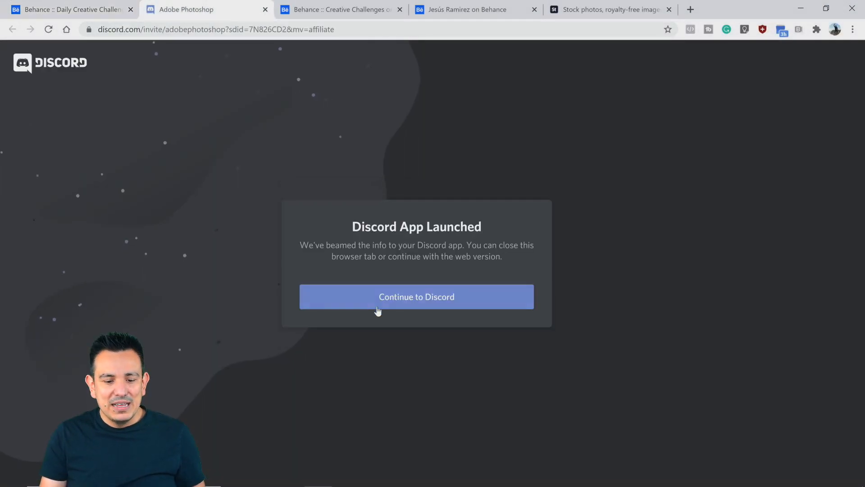
pyautogui.click(423, 295)
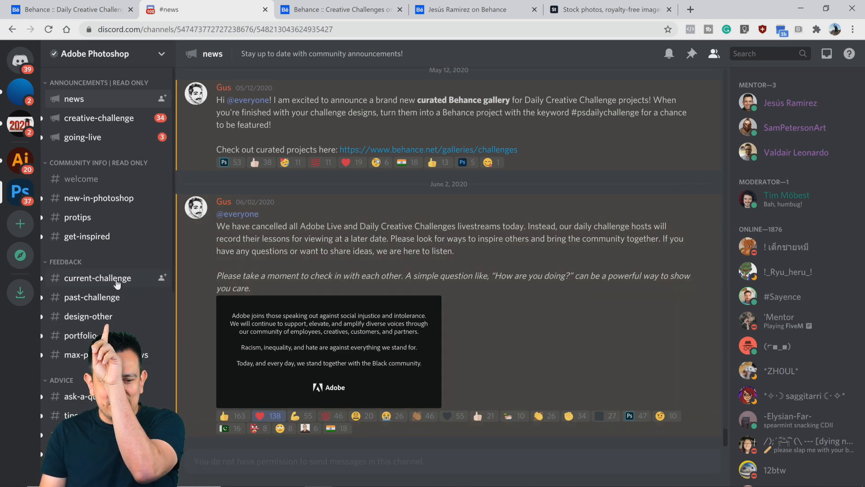
pyautogui.click(116, 282)
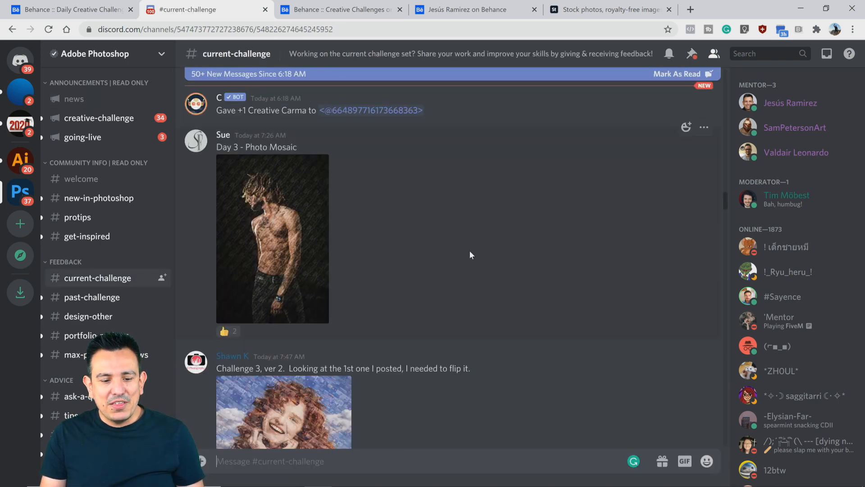
# Browse the artwork and feedback posted by participants in the current-challenge channel
pyautogui.scroll(-15, 468, 271)
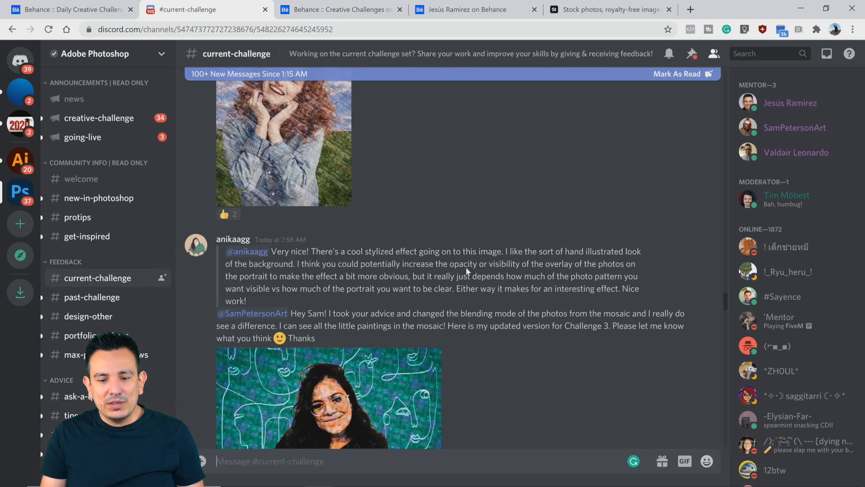
pyautogui.scroll(-15, 467, 281)
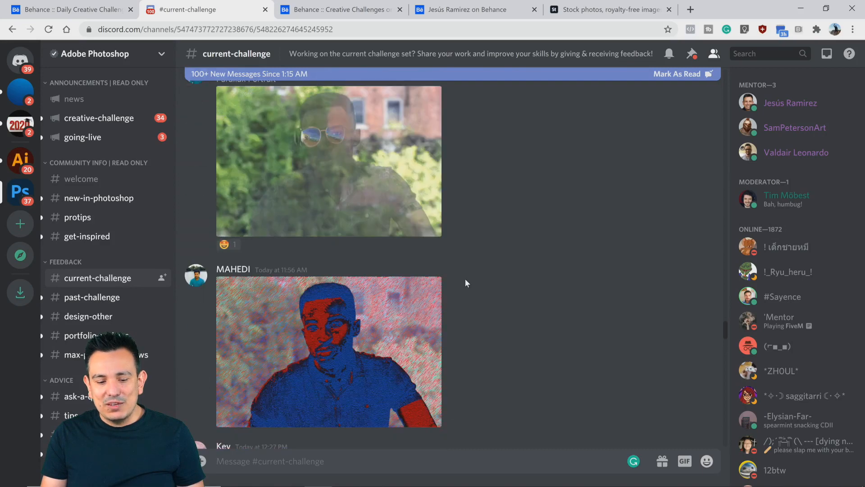
pyautogui.scroll(10, 465, 285)
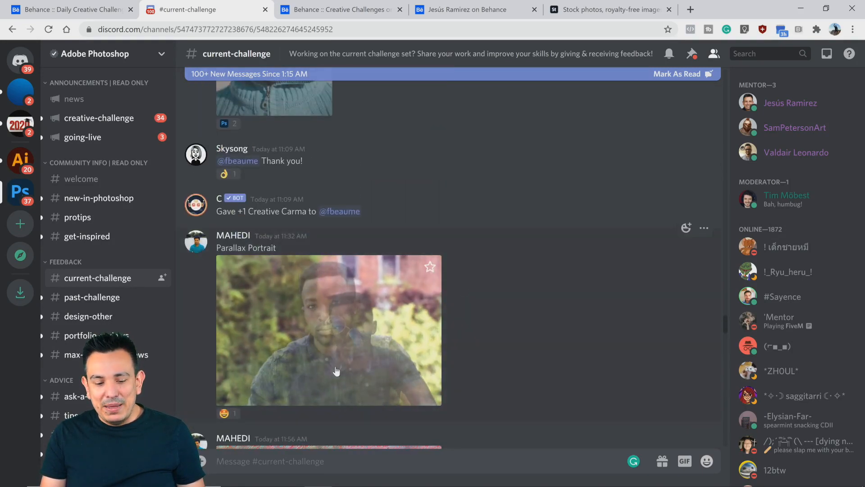
pyautogui.scroll(4, 538, 320)
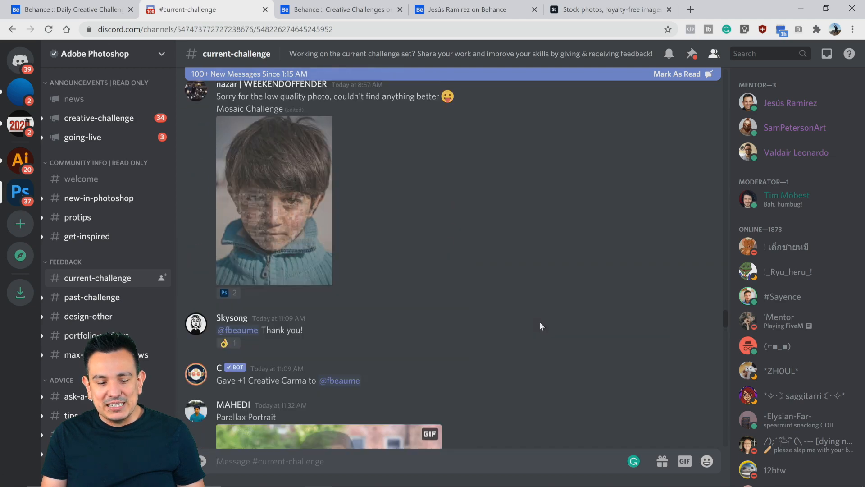
pyautogui.scroll(10, 541, 325)
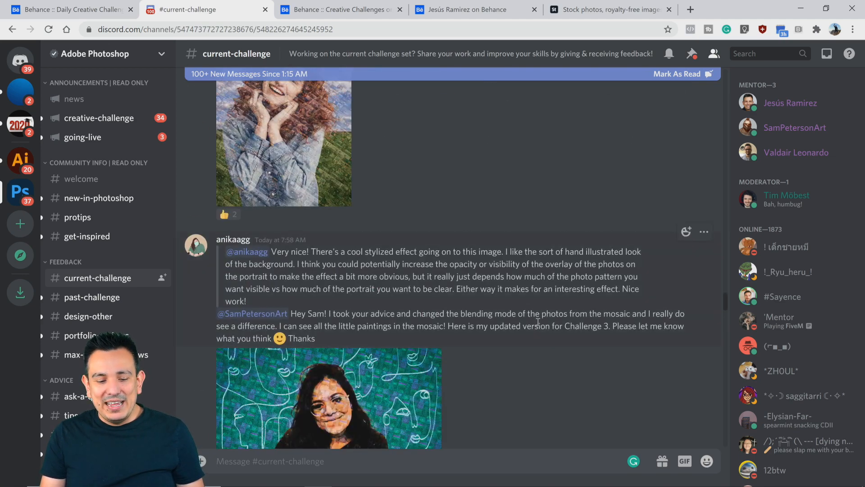
pyautogui.scroll(5, 538, 322)
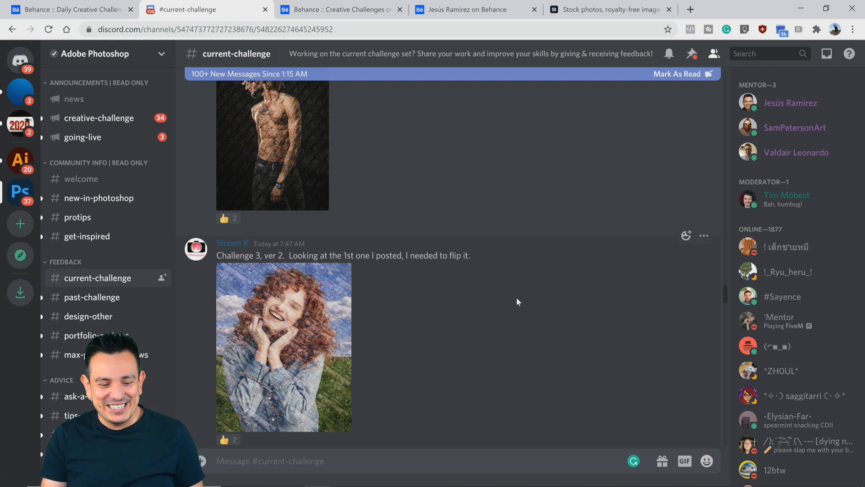
pyautogui.scroll(10, 517, 306)
pyautogui.scroll(15, 514, 307)
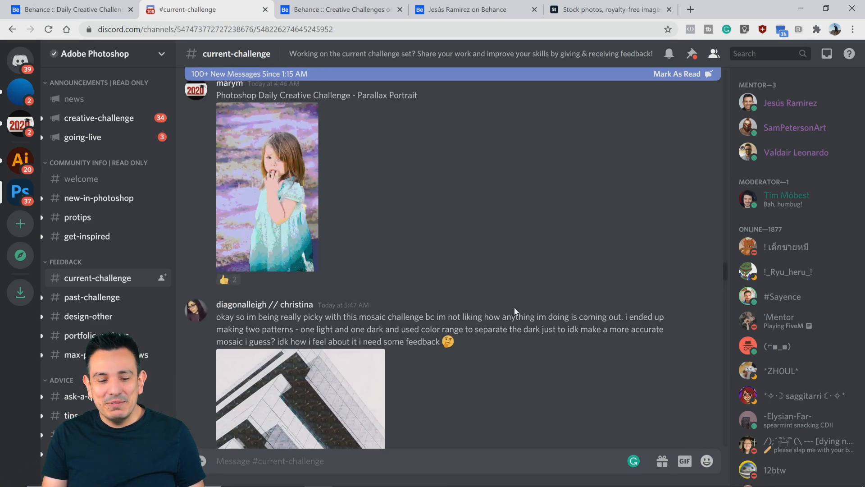
pyautogui.scroll(3, 514, 308)
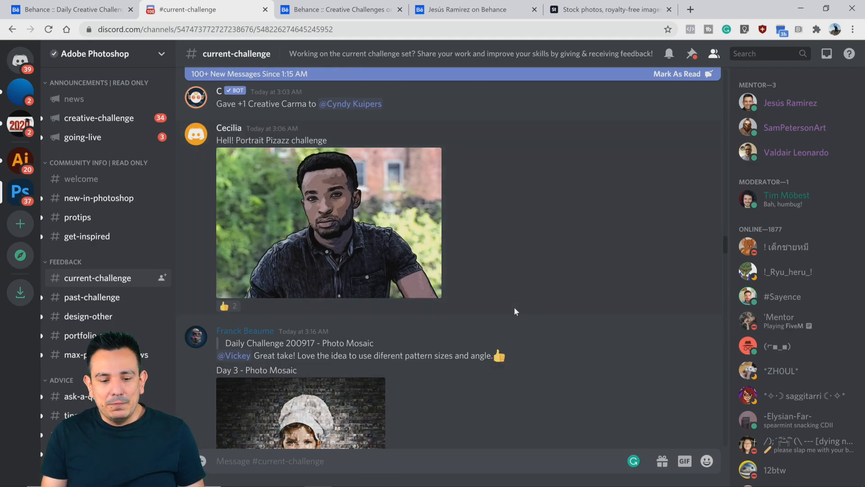
pyautogui.scroll(6, 513, 312)
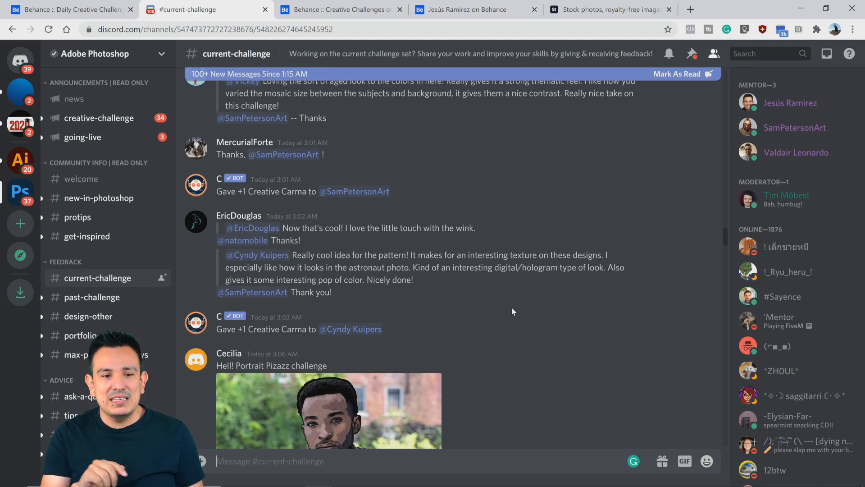
pyautogui.scroll(-15, 495, 307)
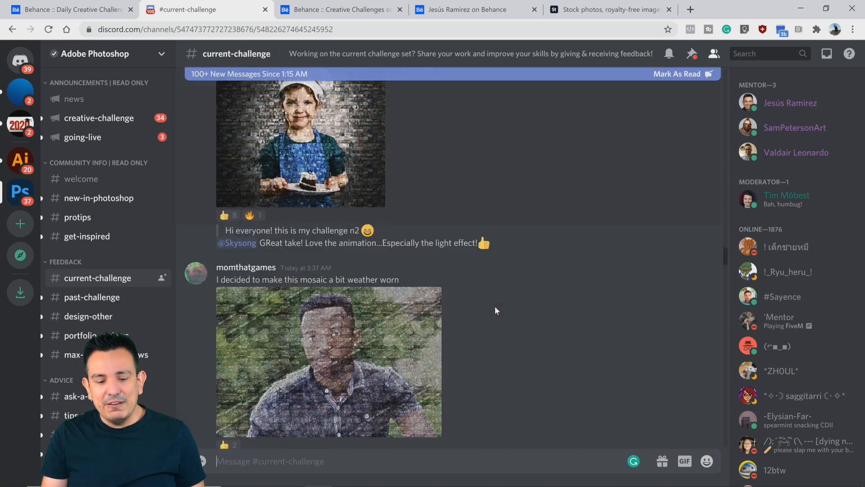
pyautogui.scroll(-15, 495, 310)
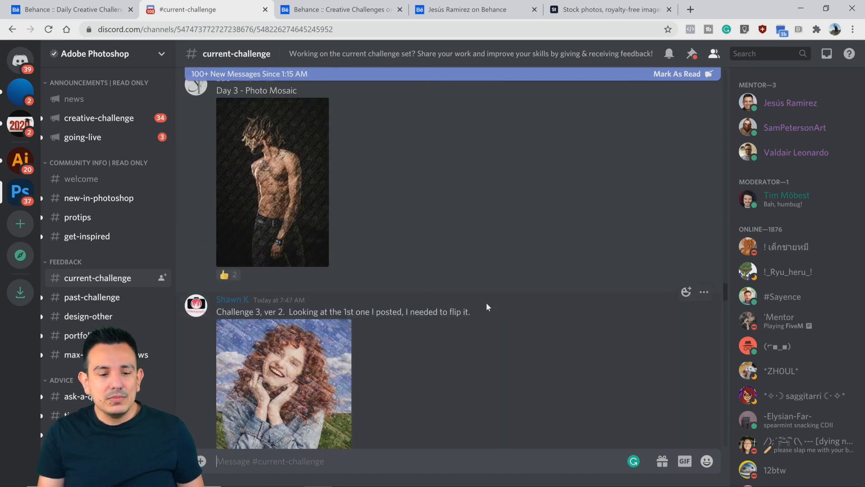
# Browse the curated community projects in Behance's Creative Challenges gallery
pyautogui.click(350, 8)
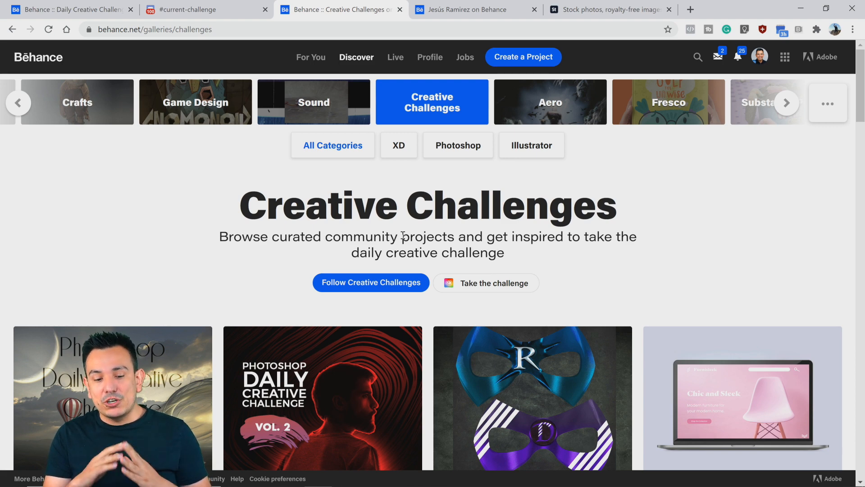
pyautogui.scroll(-4, 402, 235)
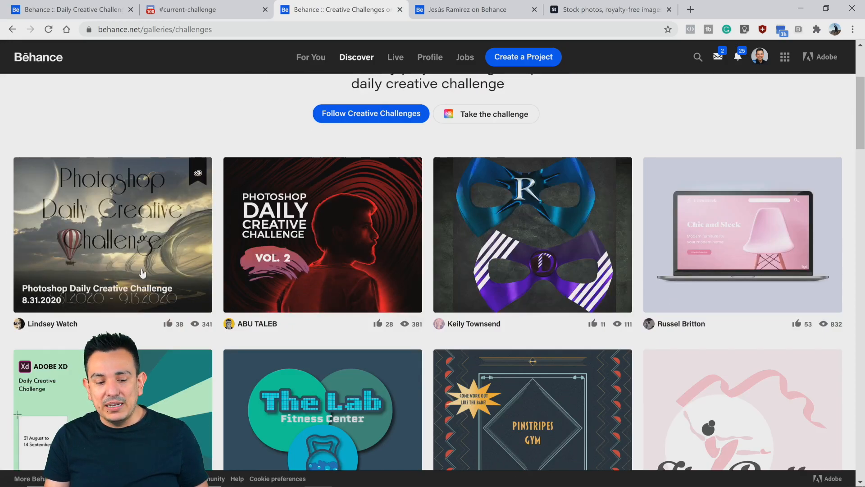
pyautogui.scroll(-10, 145, 270)
pyautogui.scroll(-12, 145, 266)
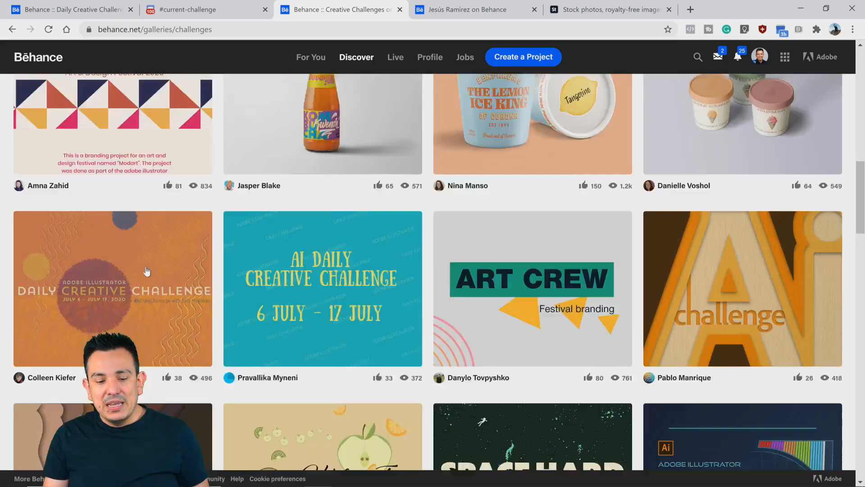
pyautogui.scroll(20, 145, 266)
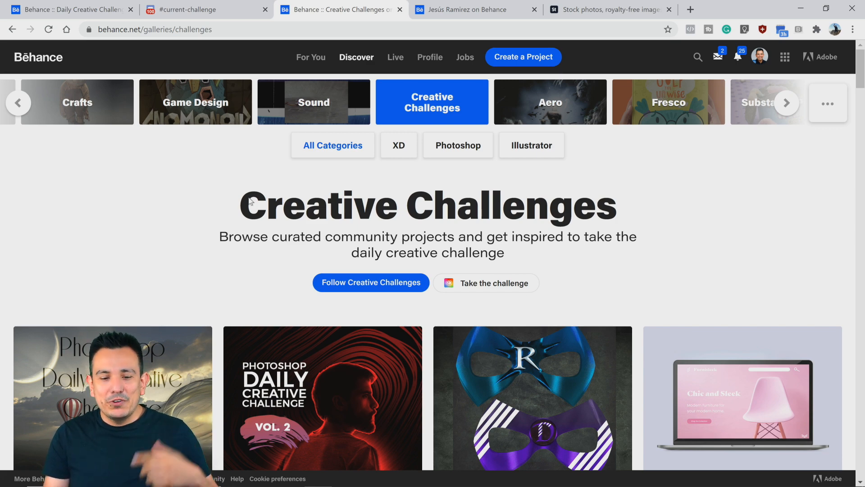
# Look through the instructor's Behance profile and the projects shown in its Work section
pyautogui.click(478, 9)
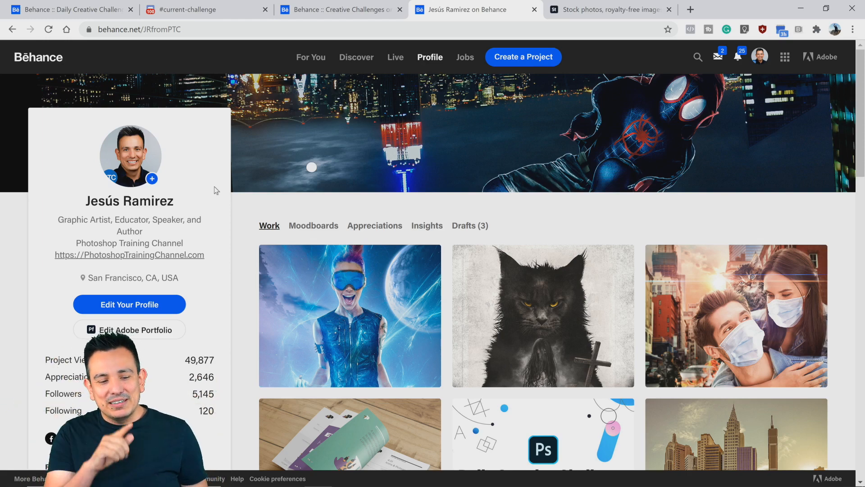
pyautogui.scroll(-4, 248, 288)
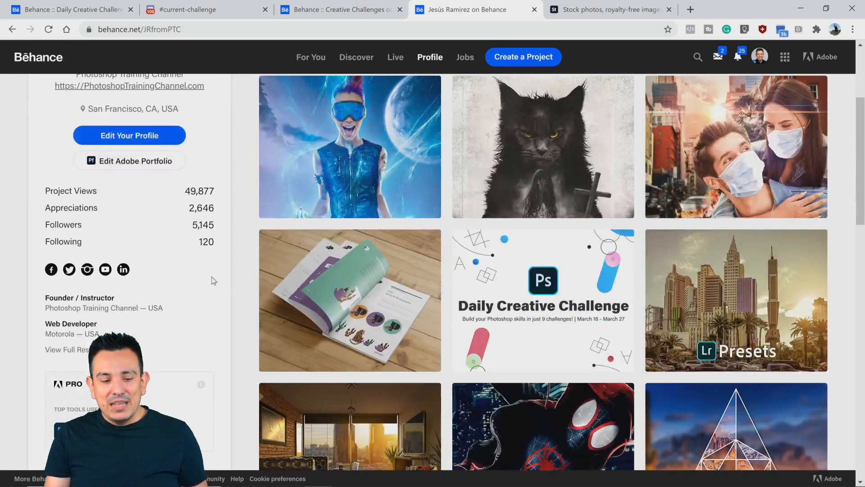
pyautogui.scroll(1, 218, 299)
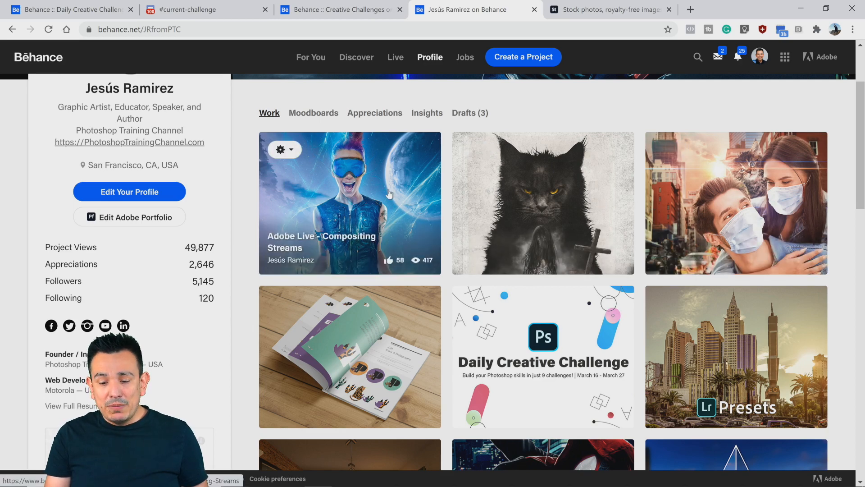
pyautogui.scroll(-1, 397, 194)
pyautogui.scroll(-2, 772, 295)
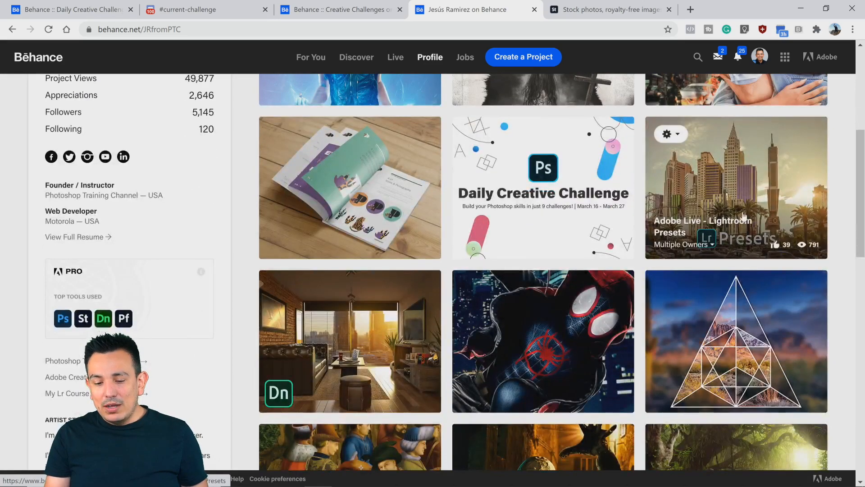
pyautogui.scroll(5, 235, 167)
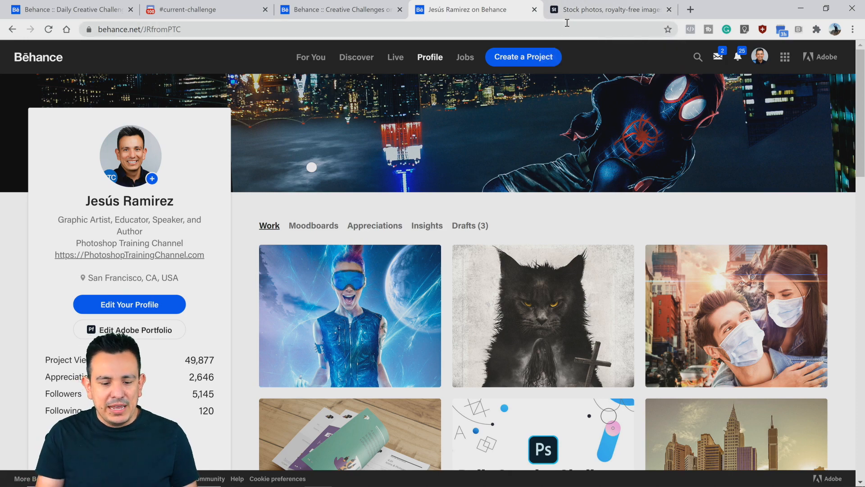
# Check the portrait in 04 - Face Painting.psd in Photoshop and return to the browser
pyautogui.click(340, 471)
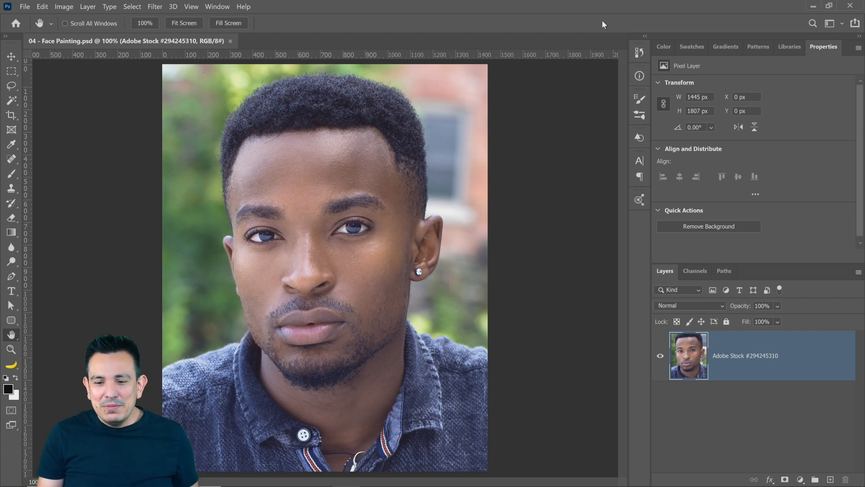
pyautogui.click(812, 6)
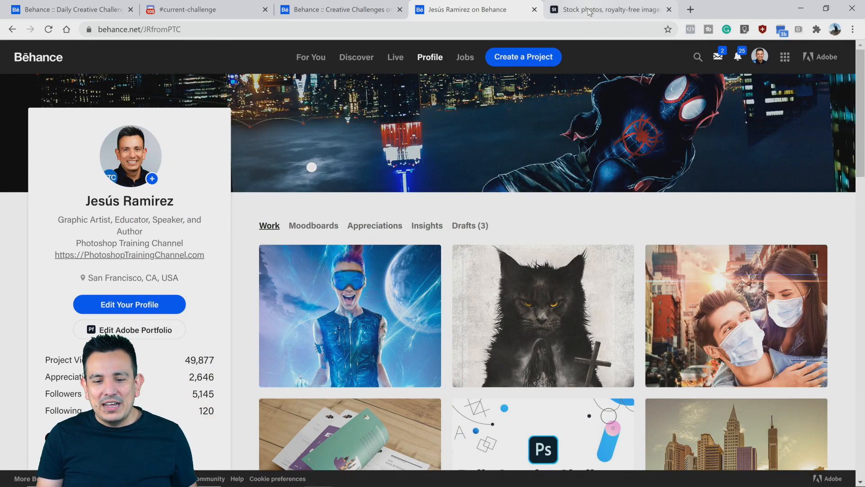
# Search Adobe Stock images for "USA Flag"
pyautogui.click(588, 12)
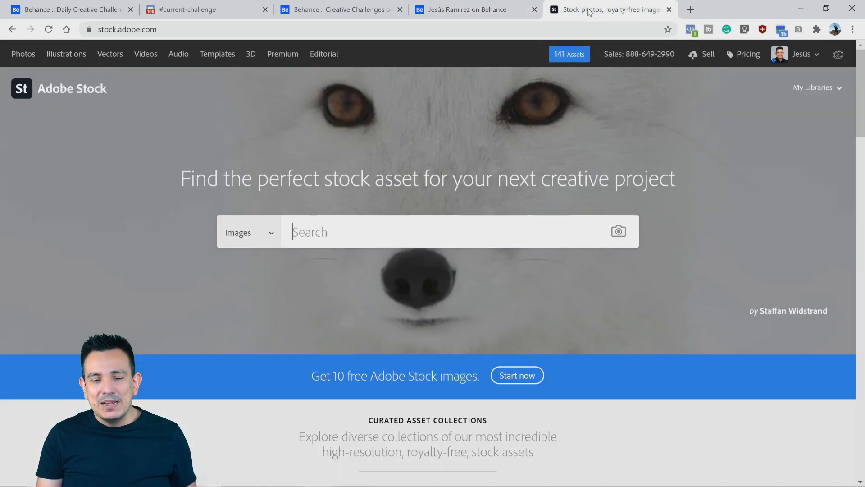
pyautogui.click(376, 235)
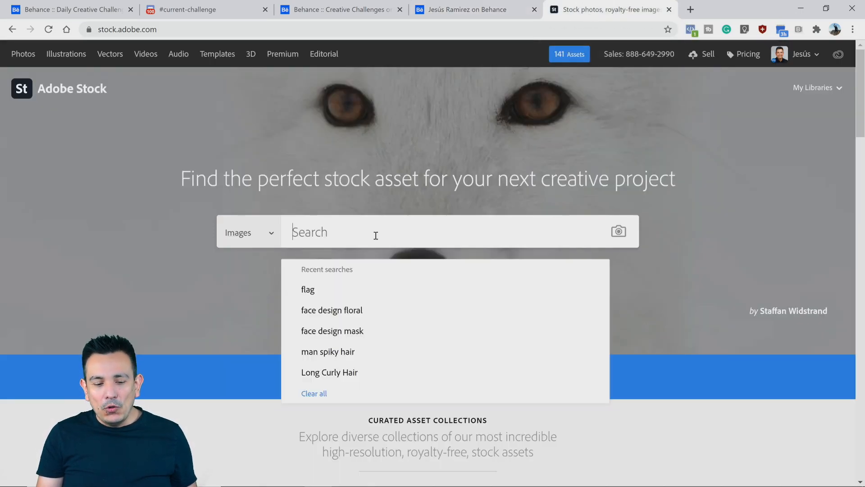
pyautogui.click(189, 434)
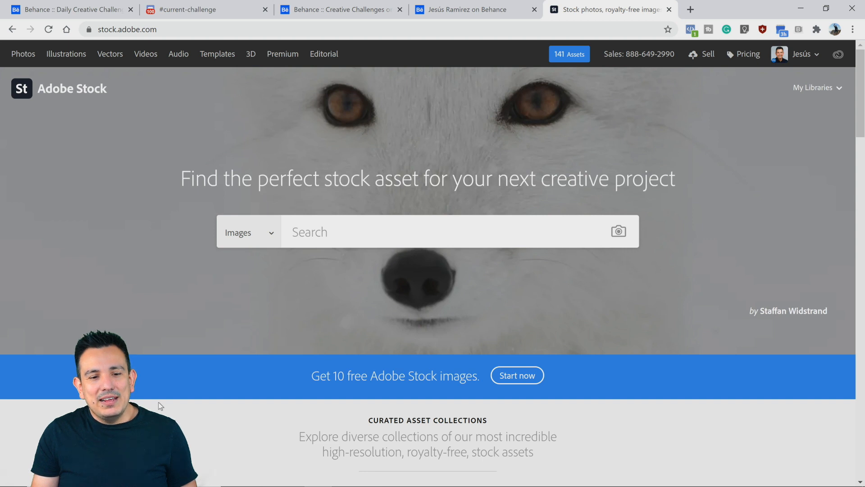
pyautogui.click(328, 228)
pyautogui.write('USA Flag')
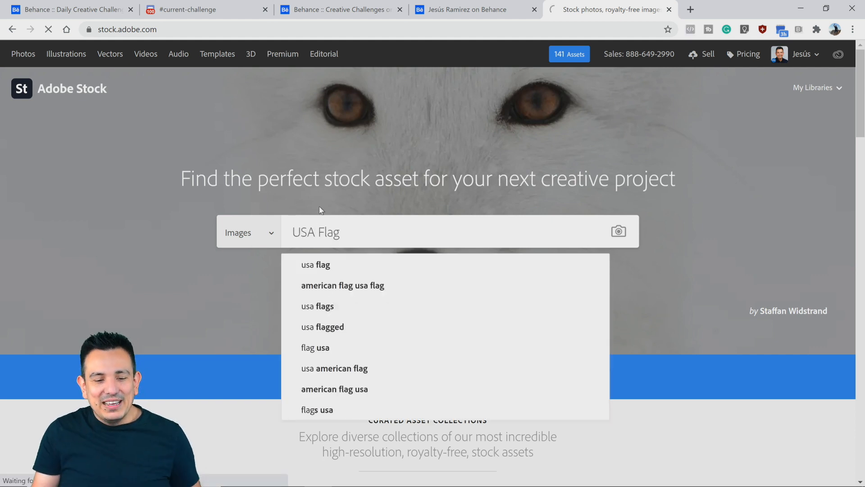
pyautogui.press('Return')
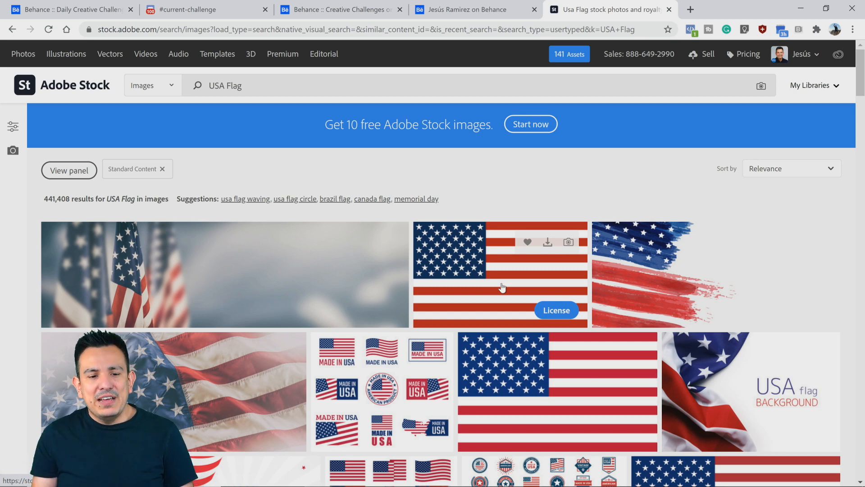
# Save the flat rectangular USA flag image in the first row of search results to the default library
pyautogui.scroll(-1, 500, 287)
pyautogui.scroll(1, 493, 286)
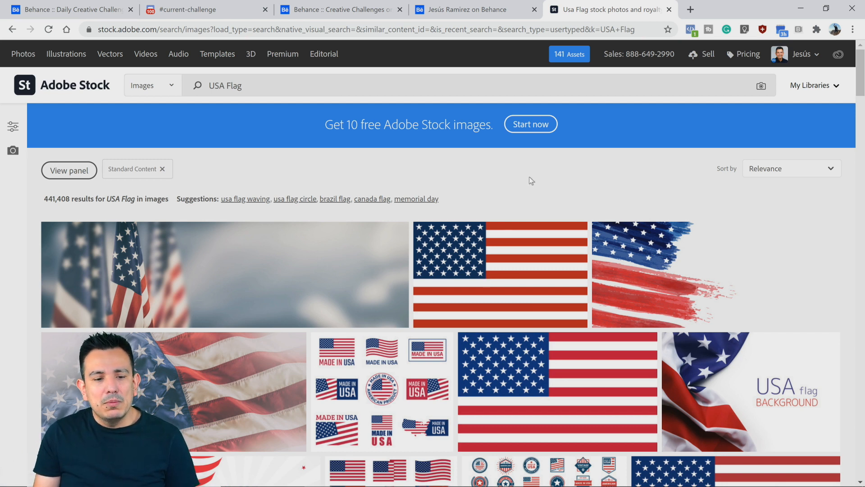
pyautogui.moveTo(507, 273)
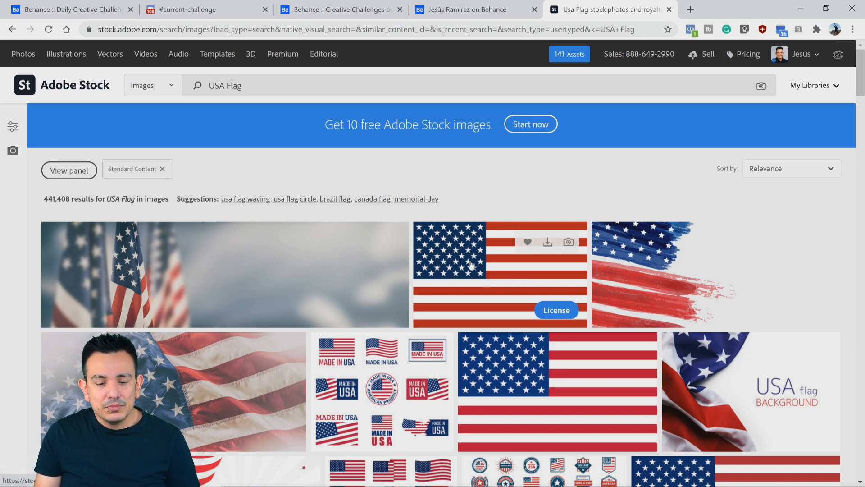
pyautogui.click(528, 242)
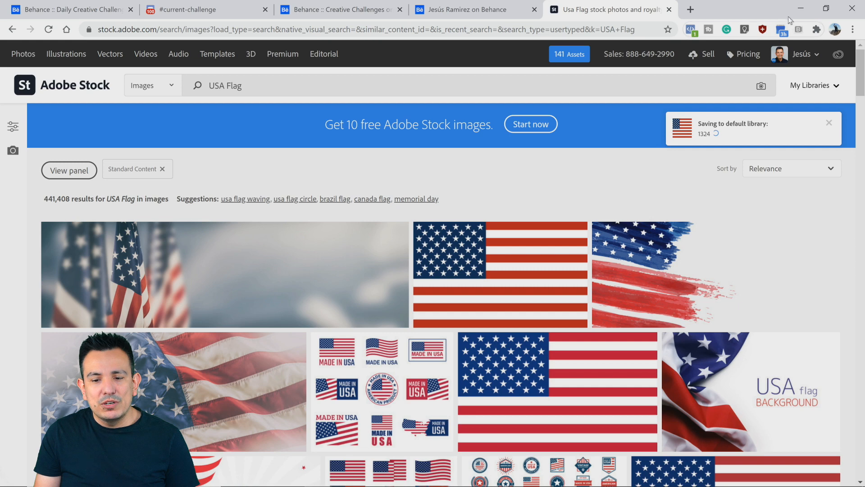
# Switch to Photoshop and open the 1324 library to look for the saved flag
pyautogui.click(801, 8)
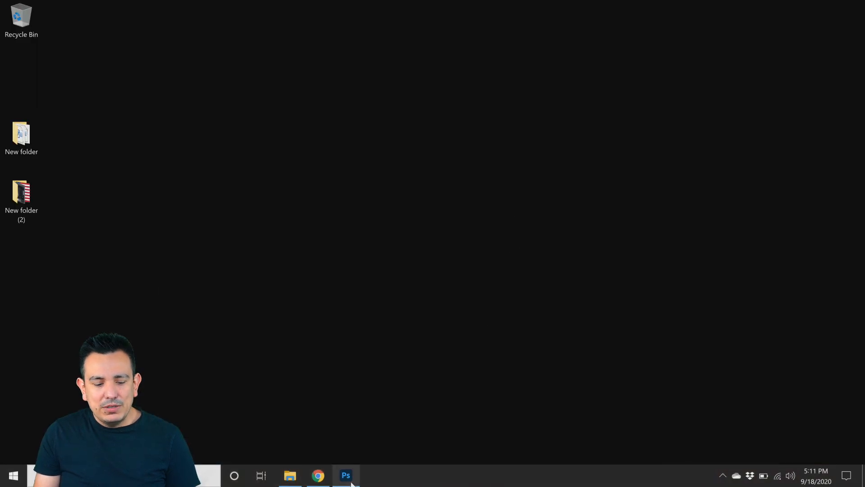
pyautogui.click(346, 475)
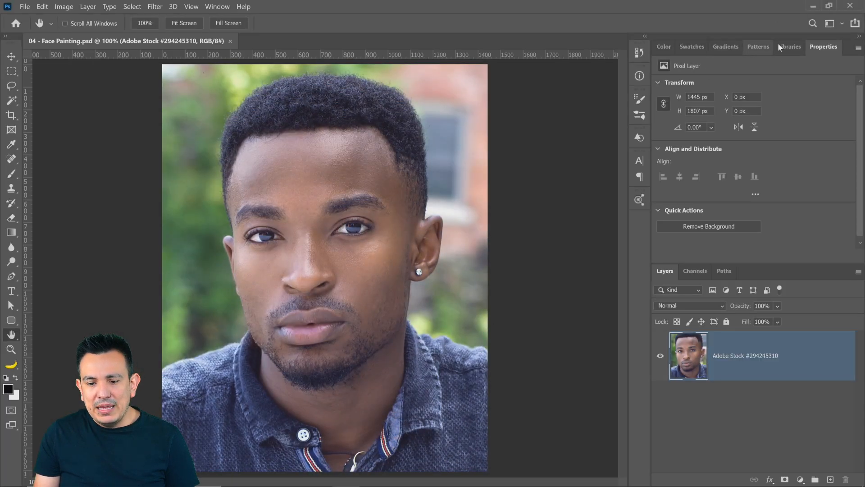
pyautogui.click(788, 47)
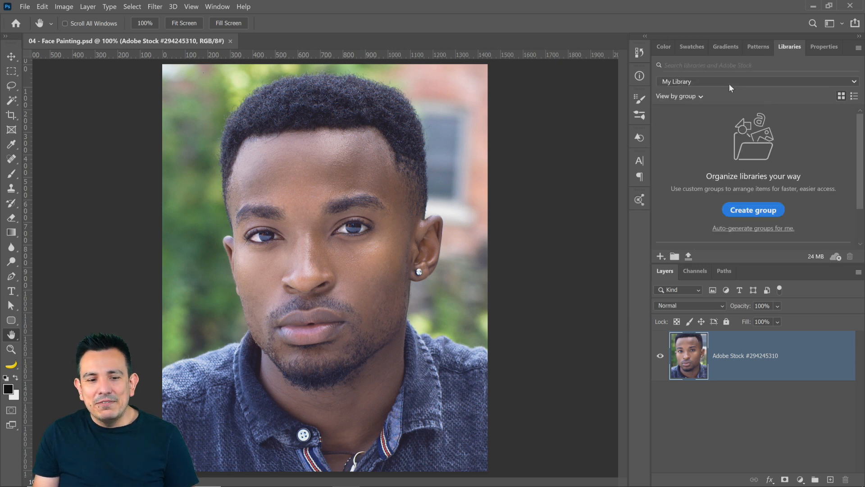
pyautogui.click(730, 83)
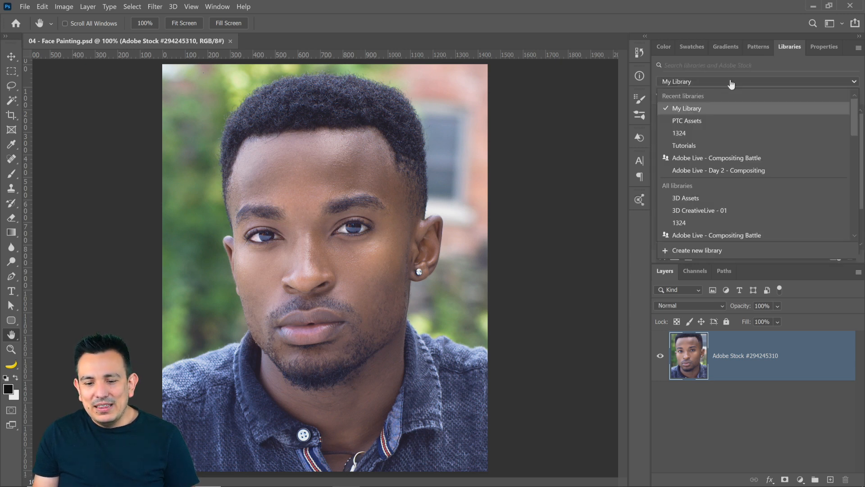
pyautogui.click(696, 134)
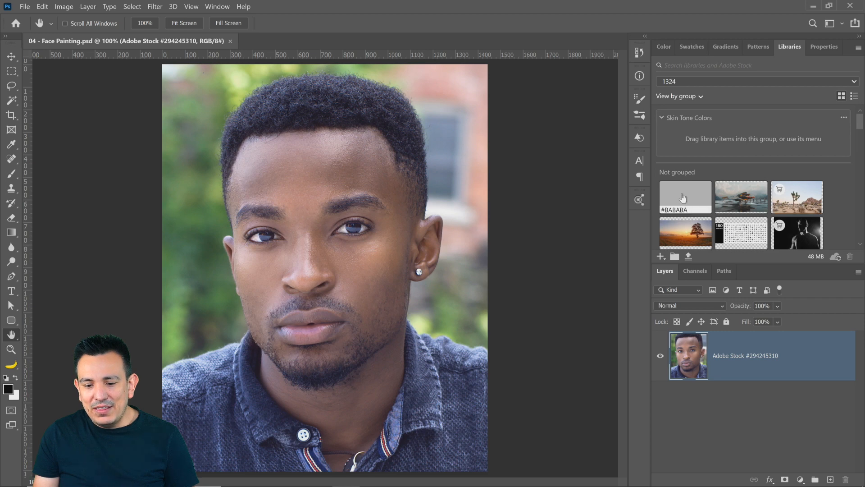
pyautogui.moveTo(860, 125)
pyautogui.mouseDown()
pyautogui.moveTo(837, 241)
pyautogui.moveTo(861, 122)
pyautogui.mouseUp()
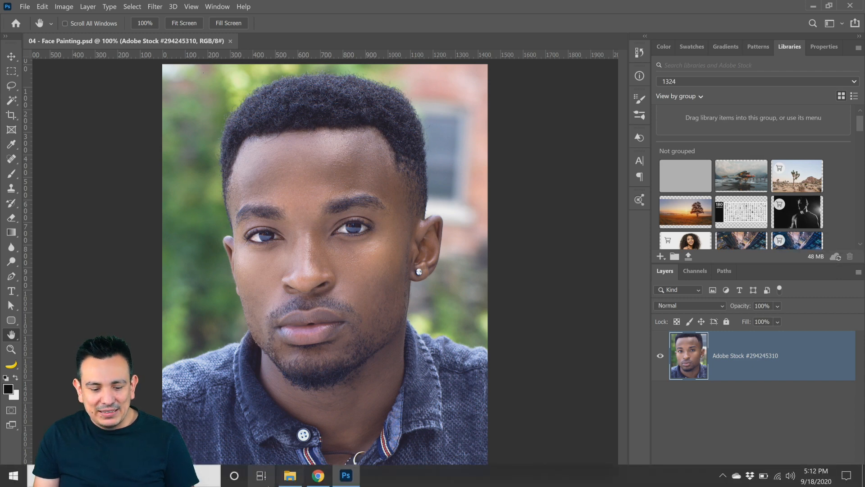
# Save the same USA flag image to the default library again in the browser and return to Photoshop
pyautogui.click(318, 476)
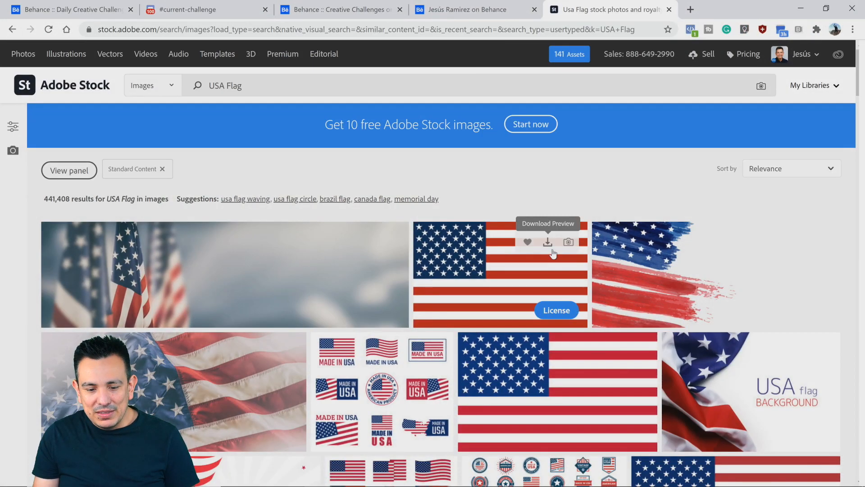
pyautogui.click(528, 244)
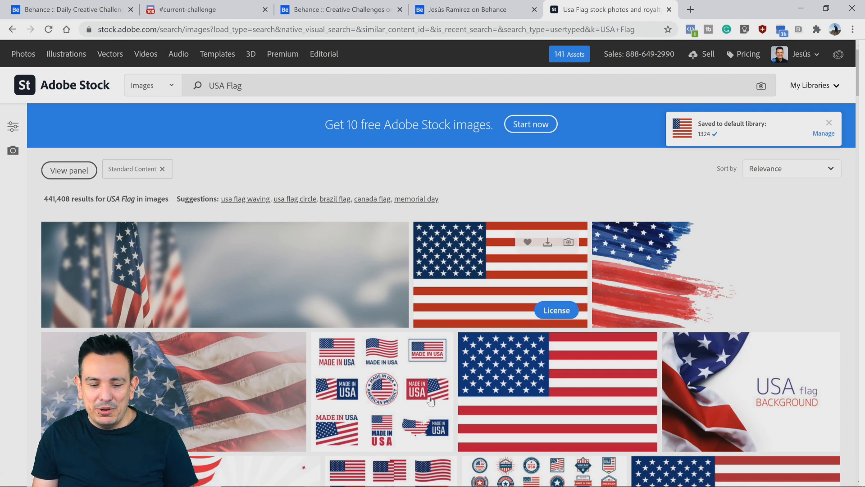
pyautogui.click(348, 476)
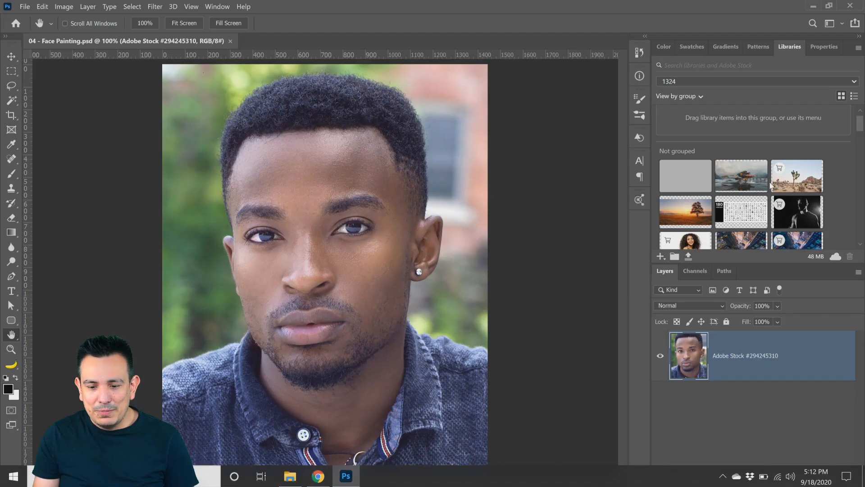
# Reload the 1324 library by switching to My Library and back, and view its contents by type
pyautogui.moveTo(858, 122); pyautogui.dragTo(857, 84)
pyautogui.click(743, 84)
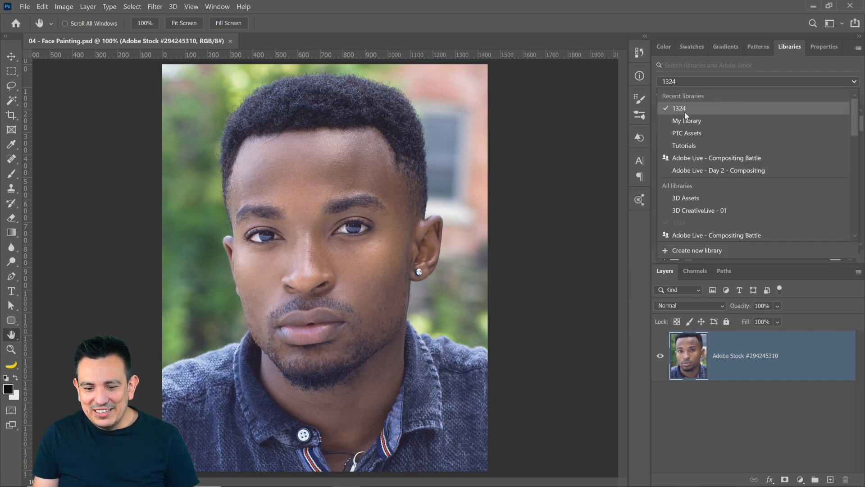
pyautogui.click(690, 125)
pyautogui.click(694, 84)
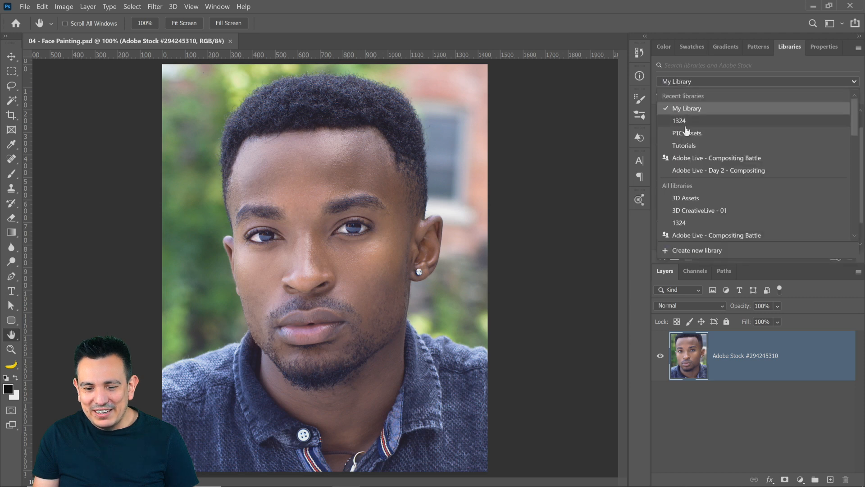
pyautogui.click(690, 120)
pyautogui.scroll(1, 842, 171)
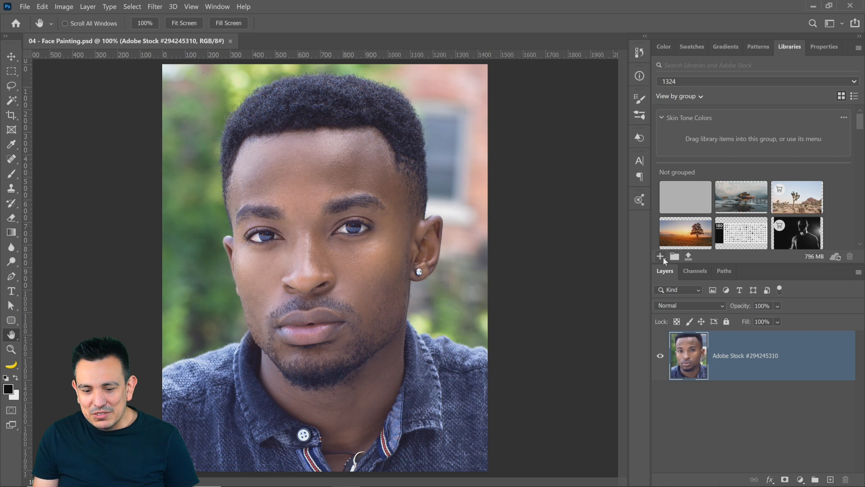
pyautogui.click(676, 97)
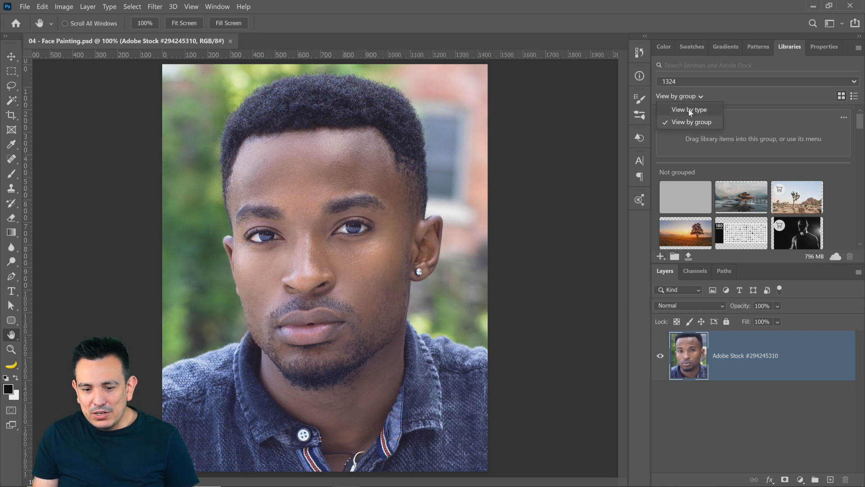
pyautogui.click(693, 112)
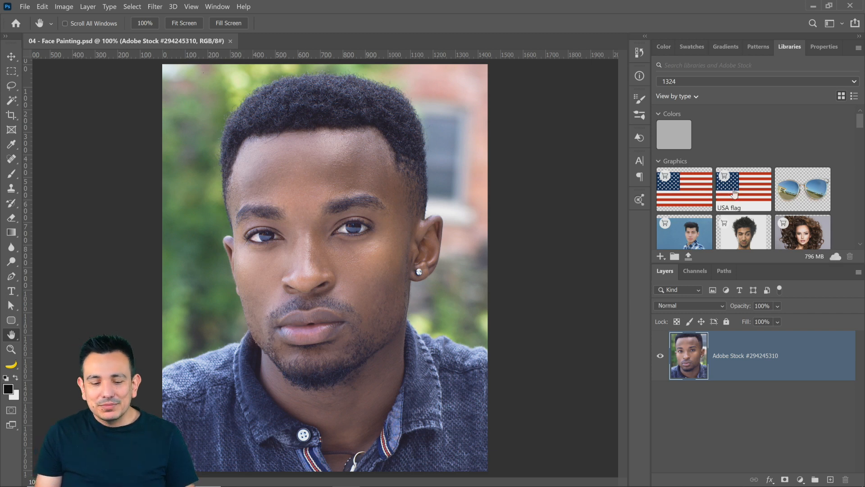
# Place the USA flag graphic from the library over the portrait as a new layer
pyautogui.moveTo(741, 194)
pyautogui.moveTo(741, 194); pyautogui.dragTo(757, 333)
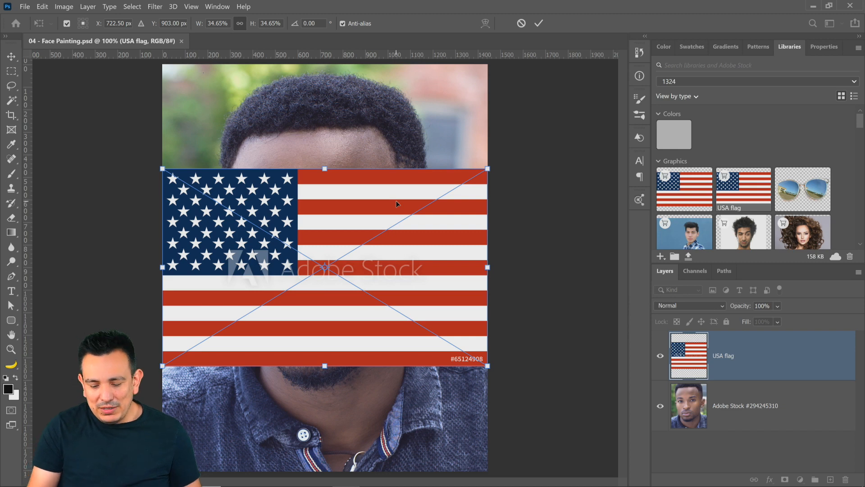
pyautogui.press('Return')
pyautogui.press('h')
# License the Adobe Stock image used in the USA flag layer
pyautogui.rightClick(792, 350)
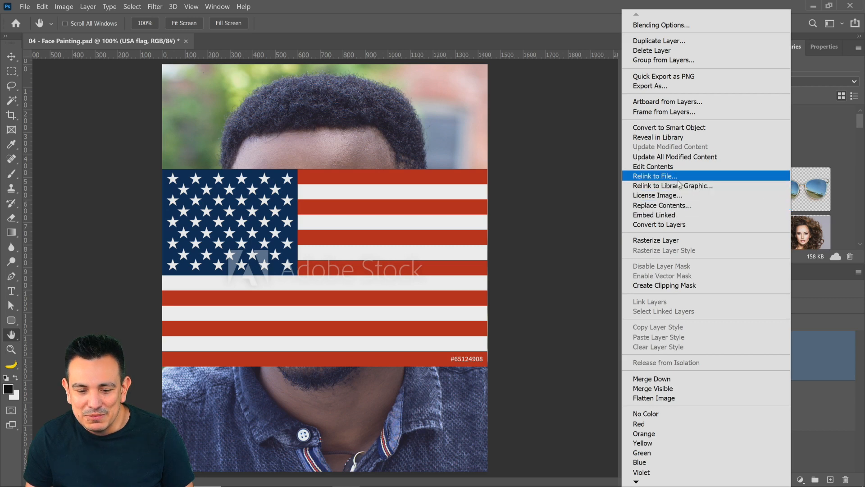
pyautogui.click(690, 197)
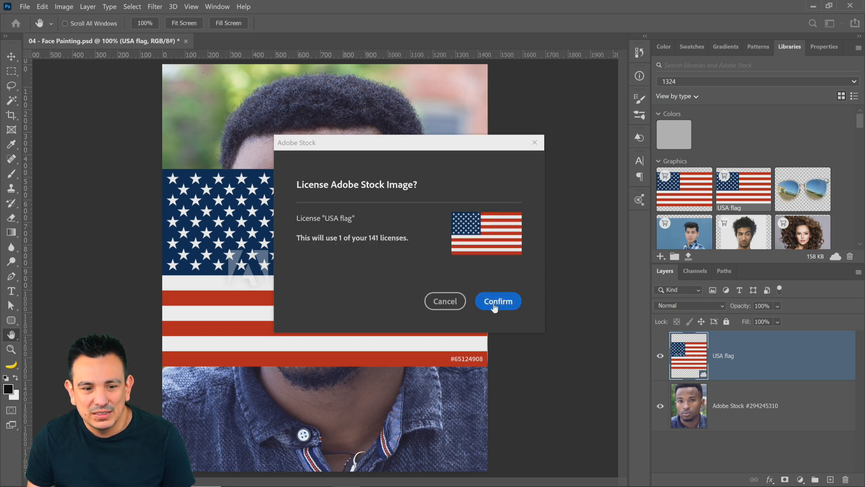
pyautogui.click(495, 307)
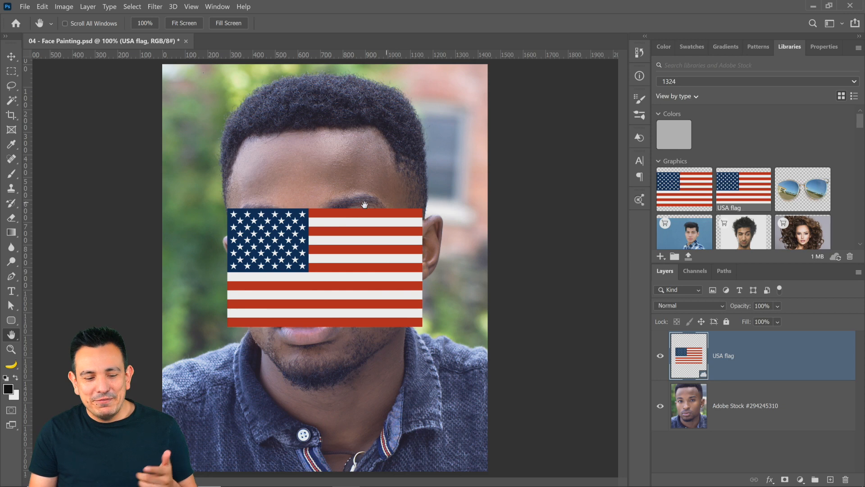
# Move the USA flag up over the man's hair and forehead
pyautogui.click(12, 56)
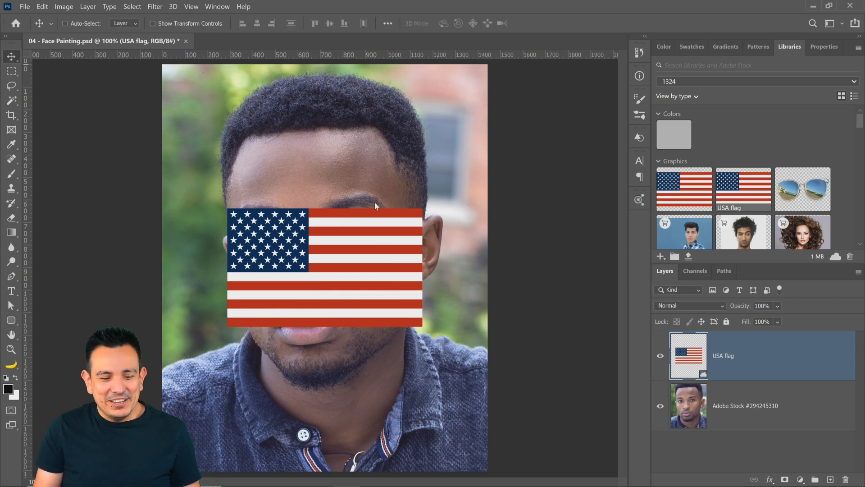
pyautogui.moveTo(394, 277); pyautogui.dragTo(375, 142)
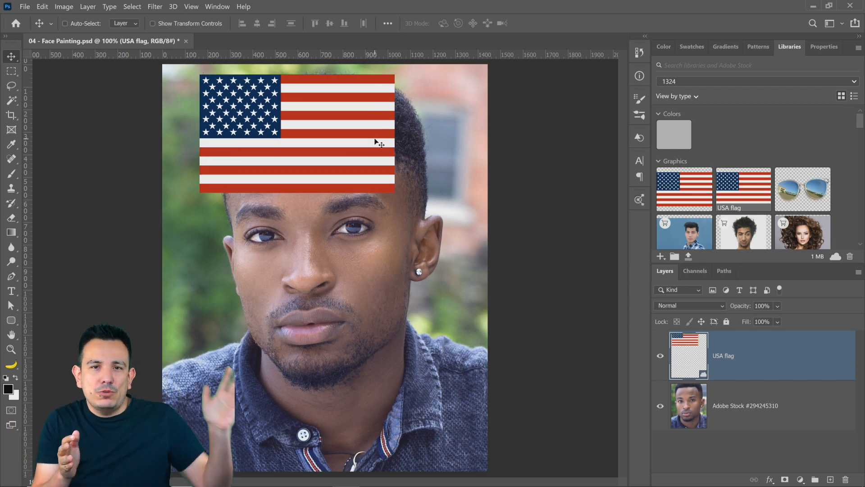
pyautogui.moveTo(307, 148)
pyautogui.mouseDown()
pyautogui.moveTo(376, 258)
pyautogui.moveTo(353, 179)
pyautogui.moveTo(318, 154)
pyautogui.moveTo(314, 138)
pyautogui.moveTo(313, 373)
pyautogui.moveTo(326, 150)
pyautogui.moveTo(331, 274)
pyautogui.moveTo(279, 135)
pyautogui.moveTo(293, 139)
pyautogui.mouseUp()
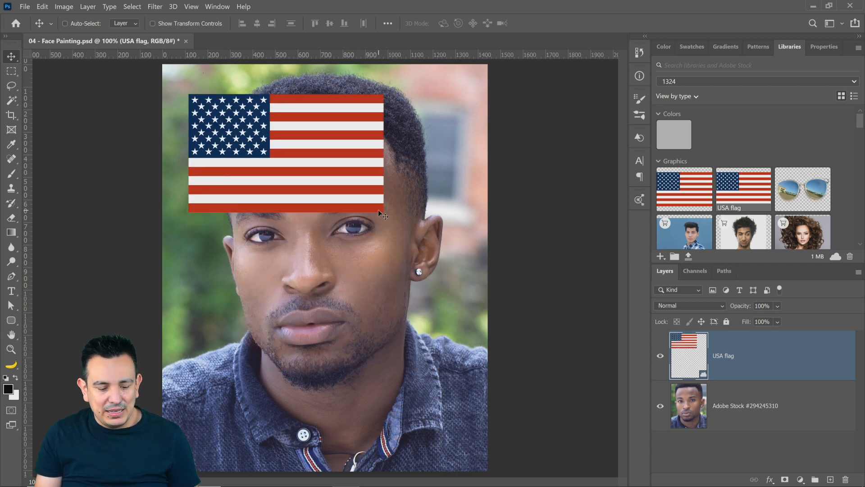
# Free-transform the flag to about 80% scale and shift it to cover the face
pyautogui.hotkey('ctrl', 't')
pyautogui.moveTo(384, 212); pyautogui.dragTo(618, 378)
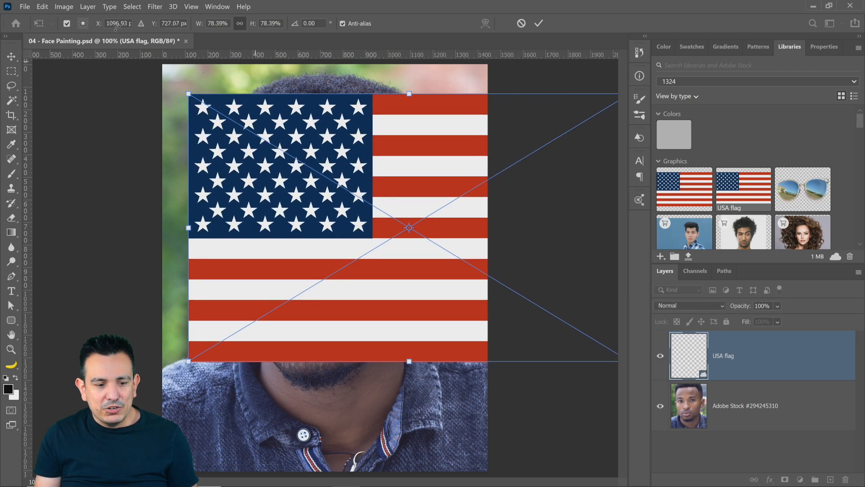
pyautogui.moveTo(188, 93); pyautogui.dragTo(185, 93)
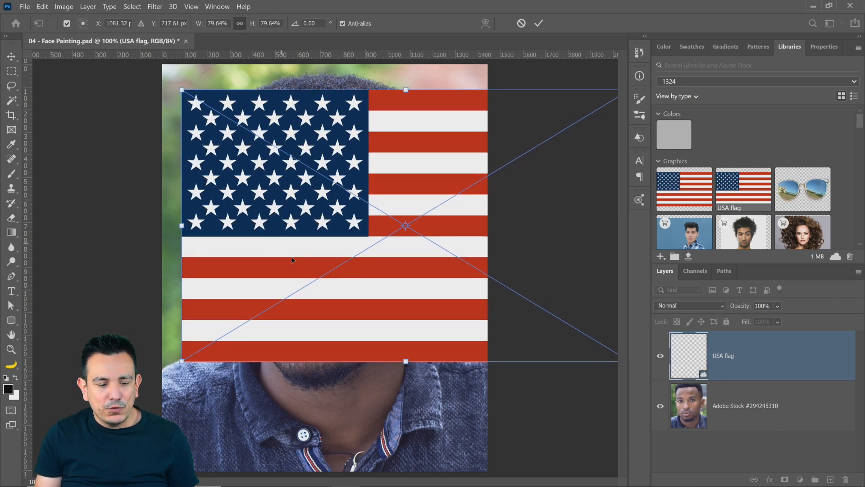
pyautogui.moveTo(291, 256); pyautogui.dragTo(299, 277)
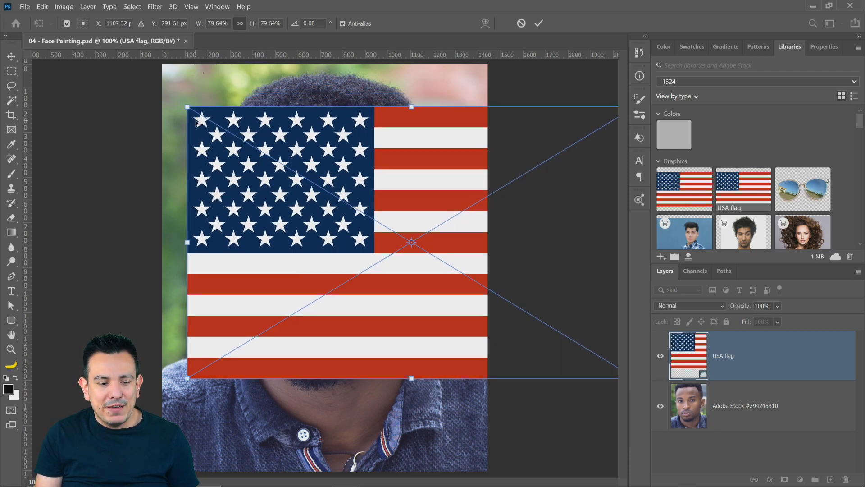
# Lower the flag layer's opacity to 33% and fit the flag over the face at about 77% scale, aligning its blue field with one eye
pyautogui.click(777, 306)
pyautogui.click(778, 319)
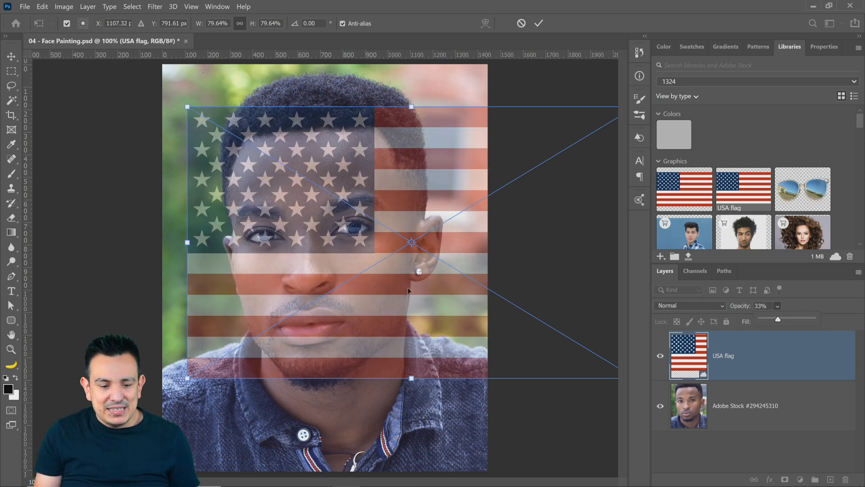
pyautogui.moveTo(409, 291); pyautogui.dragTo(342, 301)
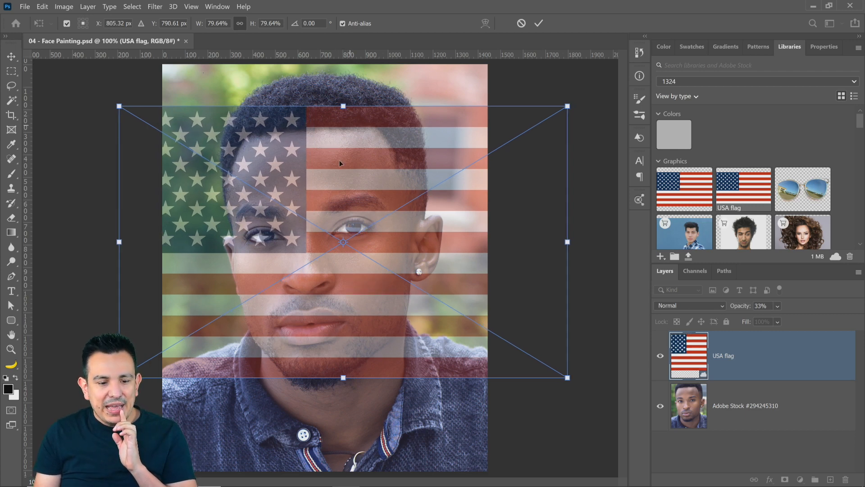
pyautogui.moveTo(340, 161); pyautogui.dragTo(338, 177)
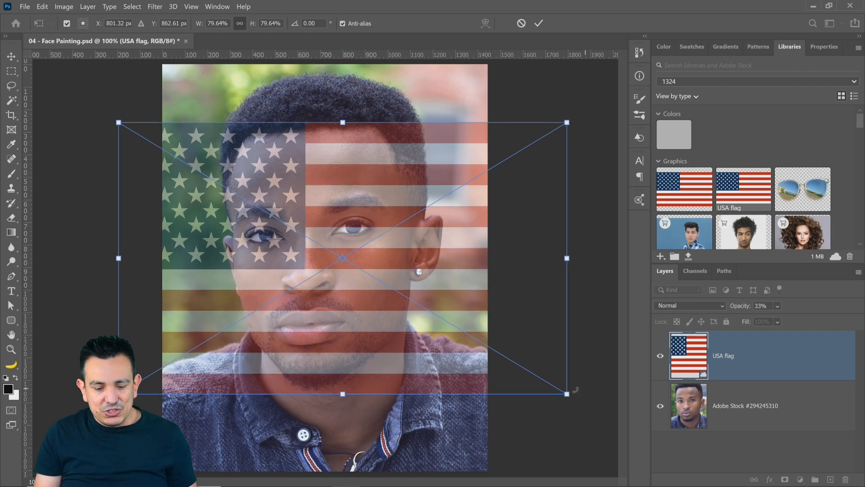
pyautogui.moveTo(569, 399)
pyautogui.mouseDown()
pyautogui.moveTo(551, 386)
pyautogui.moveTo(556, 392)
pyautogui.mouseUp()
pyautogui.moveTo(348, 345); pyautogui.dragTo(355, 342)
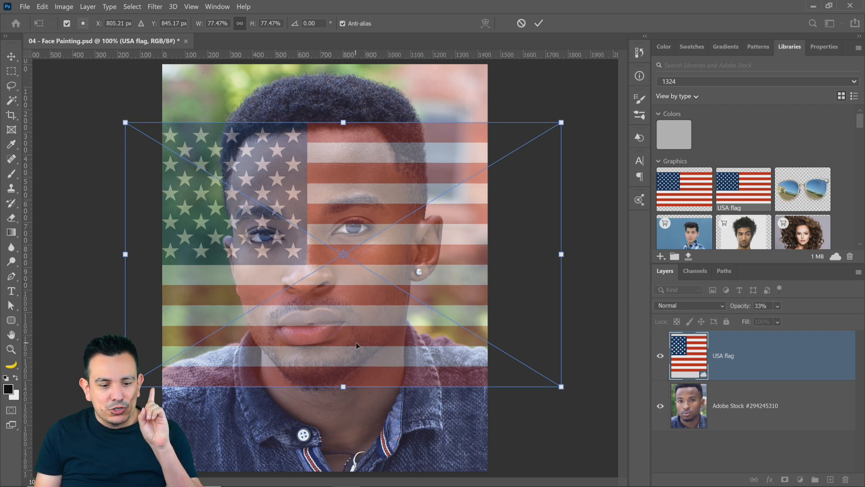
pyautogui.press('Return')
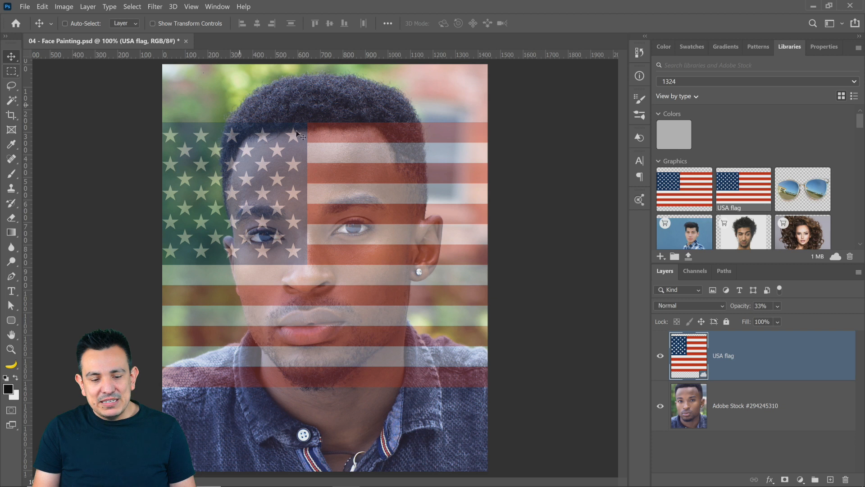
# Select the face's left half with a rectangular marquee from above the forehead to below the chin, and set the flag layer's opacity to 100%
pyautogui.click(11, 70)
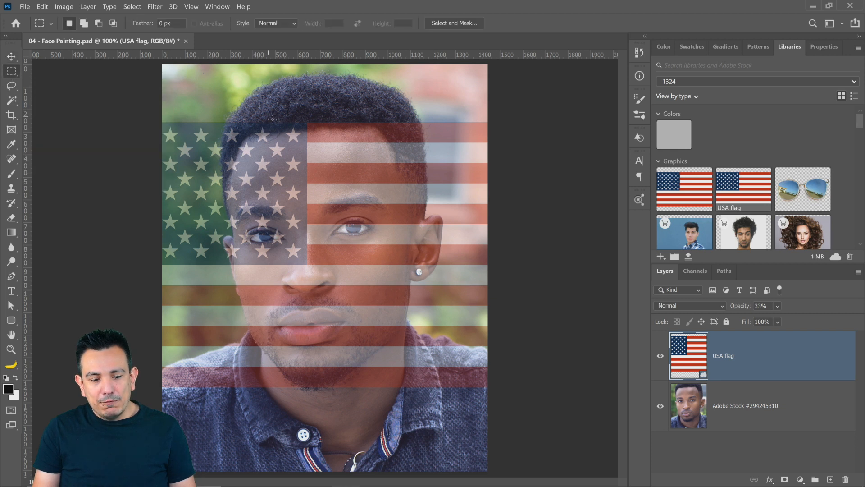
pyautogui.moveTo(212, 107); pyautogui.dragTo(321, 401)
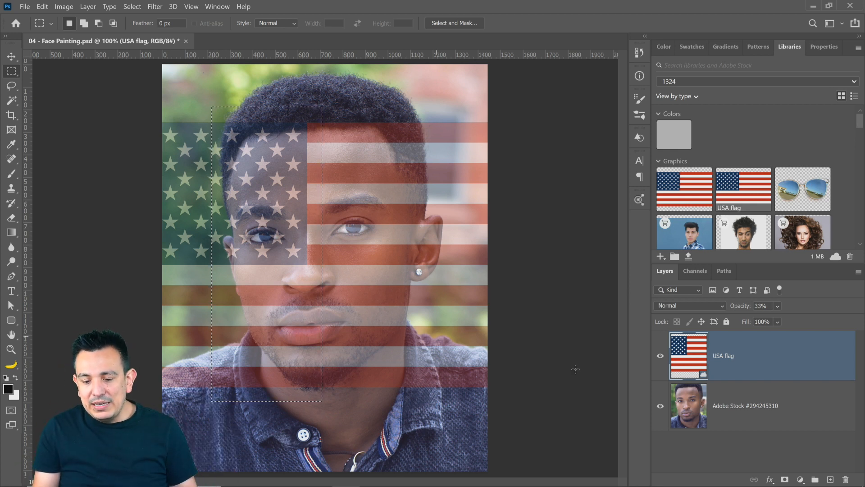
pyautogui.moveTo(736, 308); pyautogui.dragTo(835, 303)
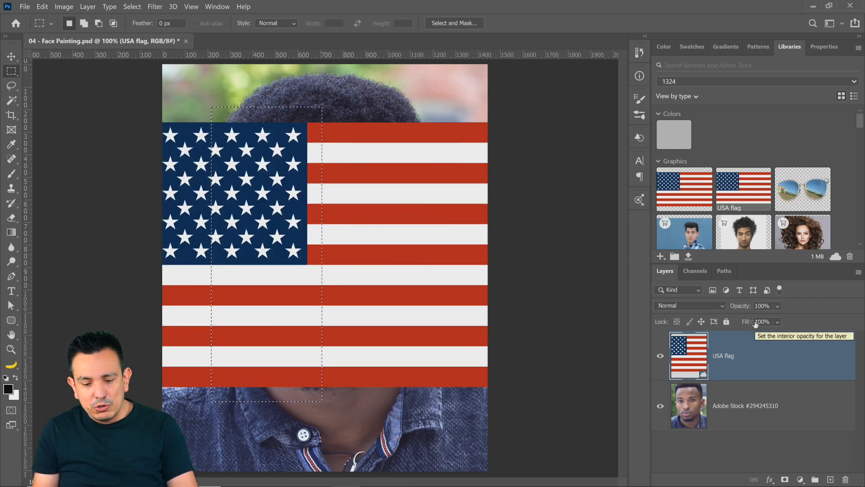
# Copy the selected flag area to a new layer, hide the full USA flag layer, and compare the face with and without the copy
pyautogui.hotkey('ctrl', 'j')
pyautogui.click(661, 405)
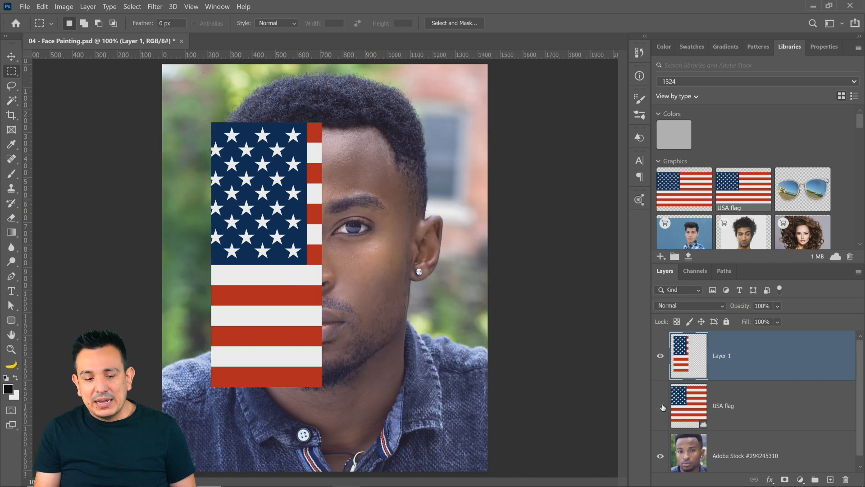
pyautogui.click(660, 356)
pyautogui.click(661, 356)
pyautogui.click(660, 356)
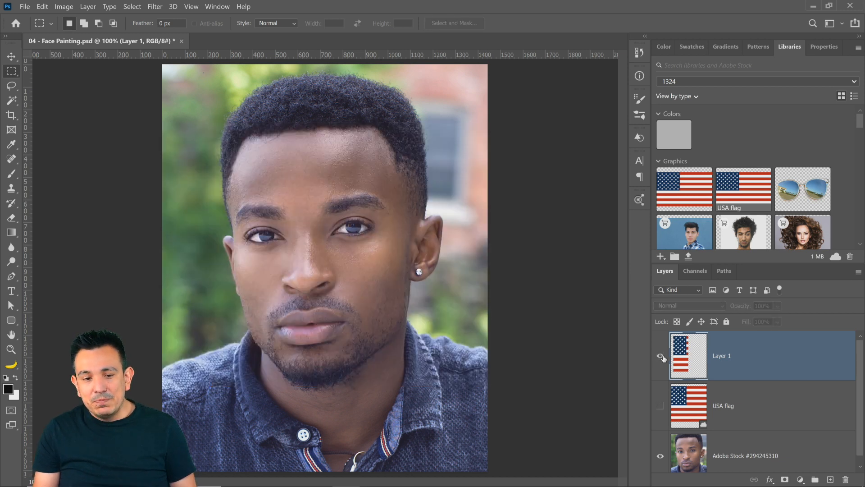
pyautogui.click(661, 356)
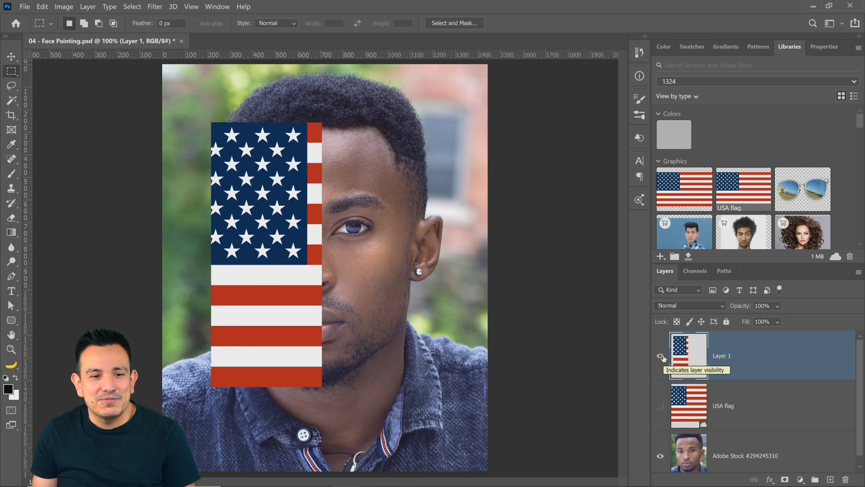
# Try warping the half-flag layer at 36% opacity, with two vertical splits added to the warp grid
pyautogui.rightClick(771, 357)
pyautogui.click(826, 354)
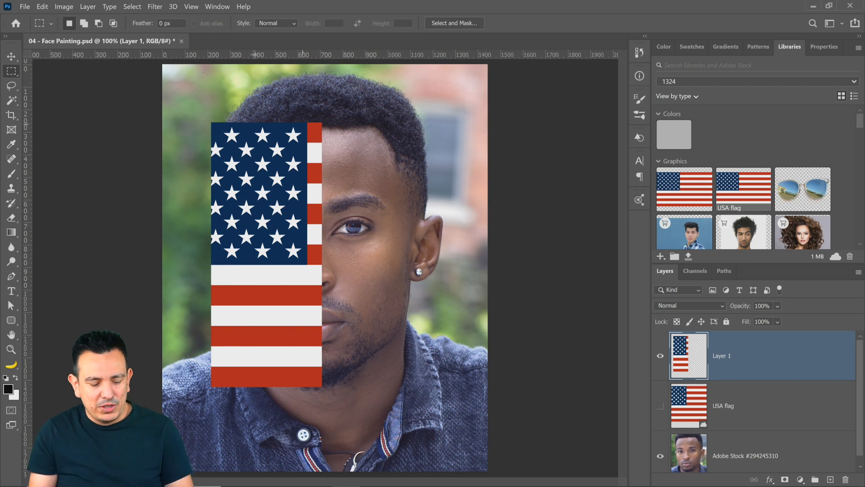
pyautogui.hotkey('ctrl', 't')
pyautogui.rightClick(276, 221)
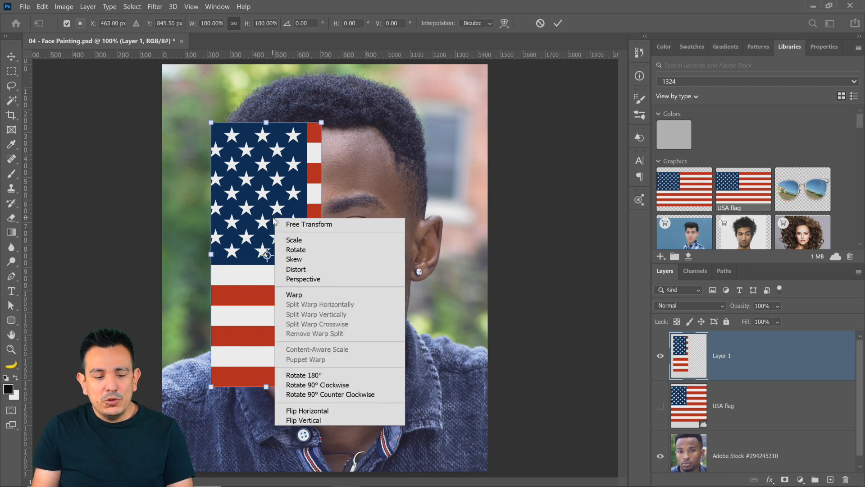
pyautogui.click(291, 215)
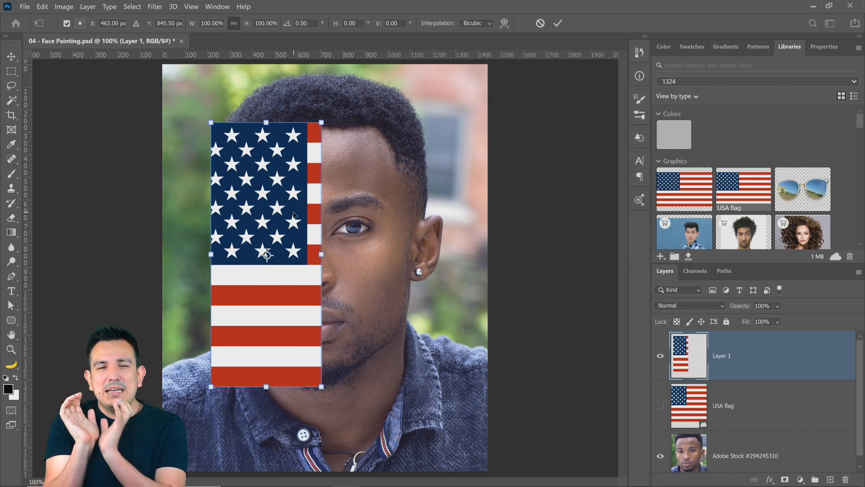
pyautogui.rightClick(275, 181)
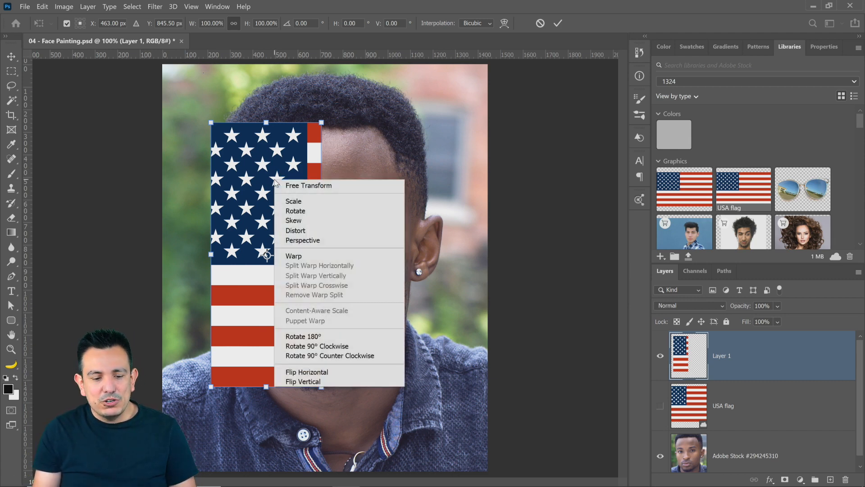
pyautogui.click(308, 256)
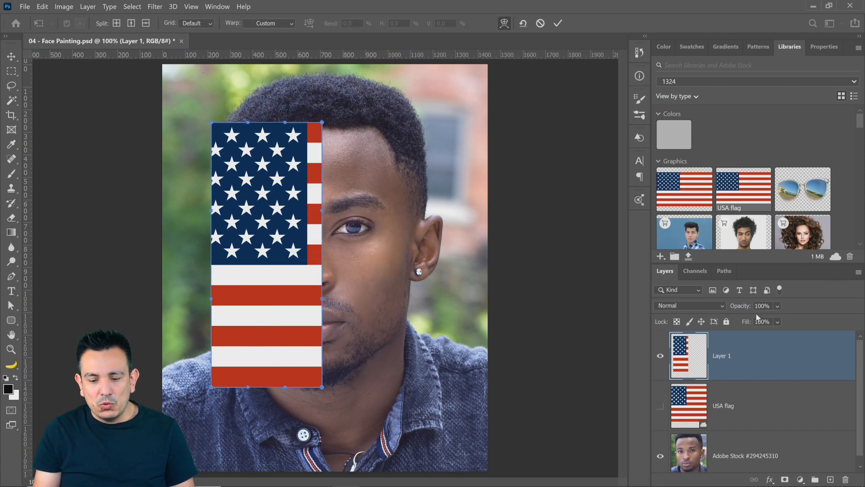
pyautogui.click(777, 309)
pyautogui.moveTo(780, 318); pyautogui.dragTo(782, 321)
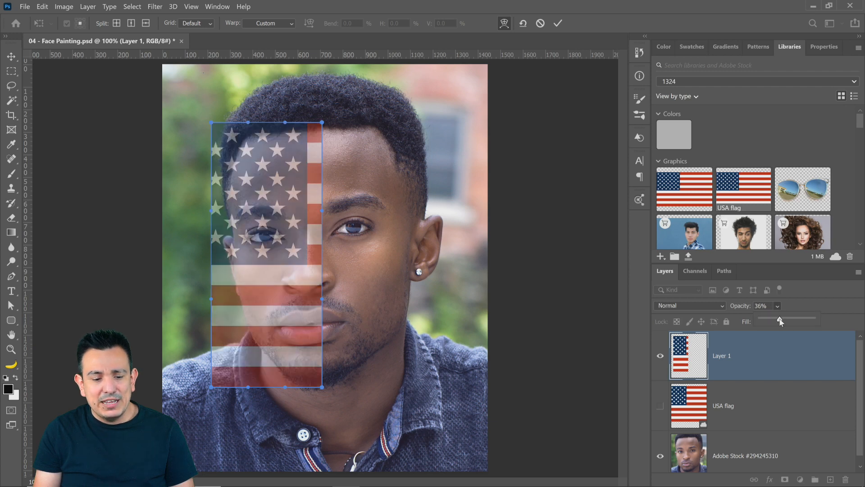
pyautogui.click(131, 24)
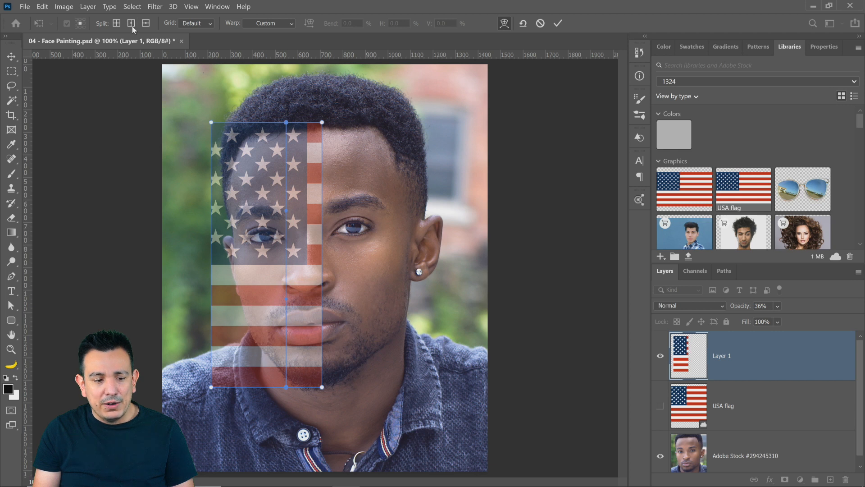
pyautogui.click(254, 218)
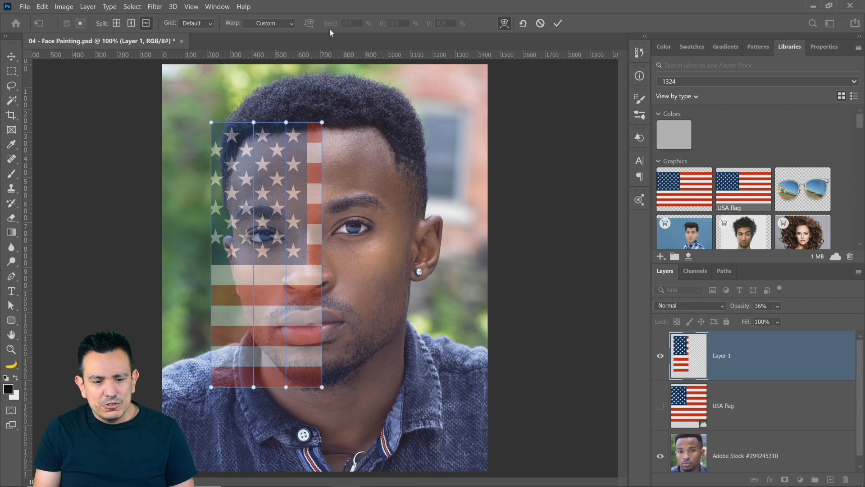
pyautogui.press('Escape')
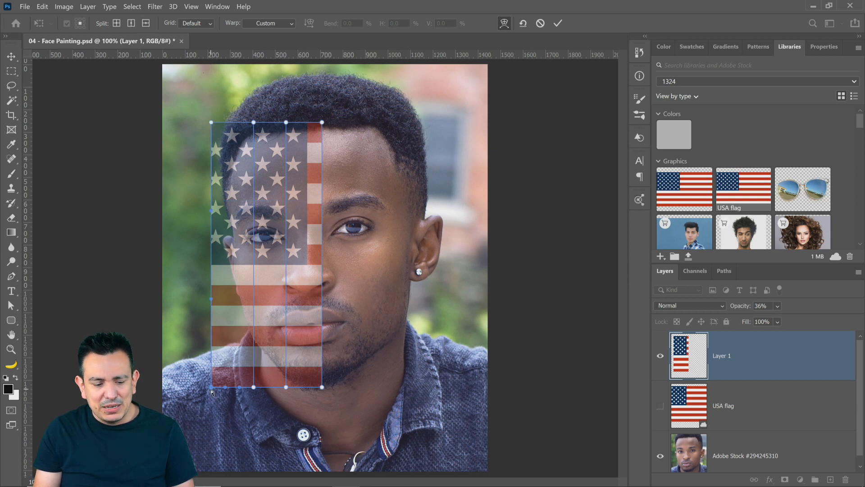
# Try bending the half flag's outer edge and corners around the cheek, jaw and temple with the split warp grid
pyautogui.moveTo(211, 390); pyautogui.dragTo(239, 353)
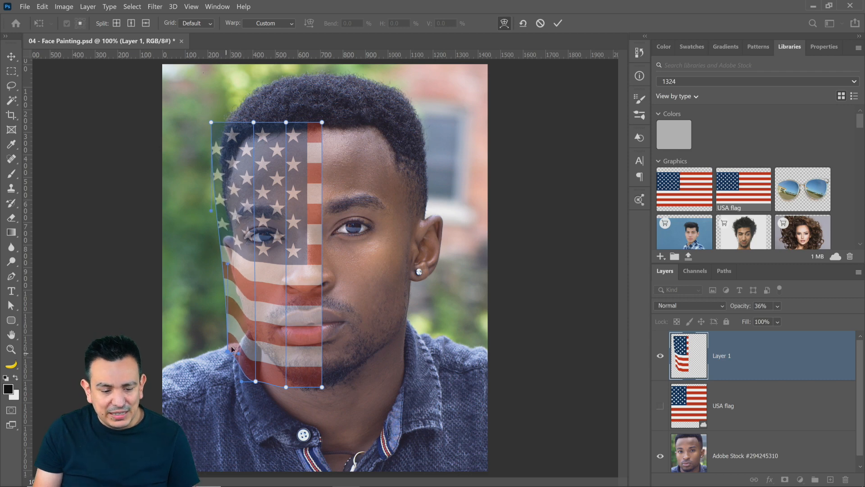
pyautogui.moveTo(211, 122); pyautogui.dragTo(223, 117)
pyautogui.moveTo(222, 204); pyautogui.dragTo(210, 200)
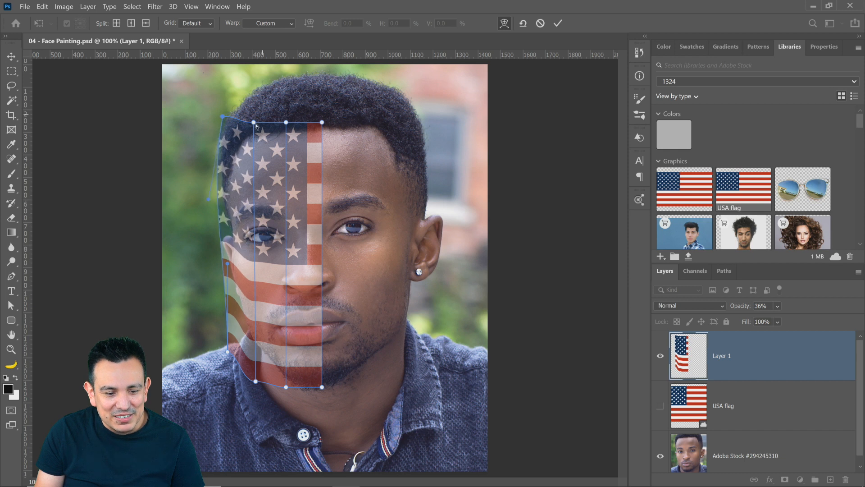
pyautogui.moveTo(254, 123); pyautogui.dragTo(256, 121)
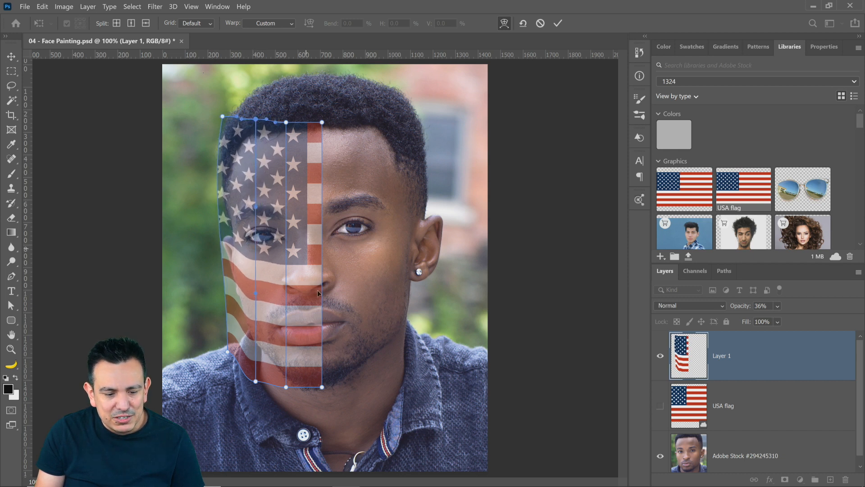
pyautogui.moveTo(228, 351); pyautogui.dragTo(225, 351)
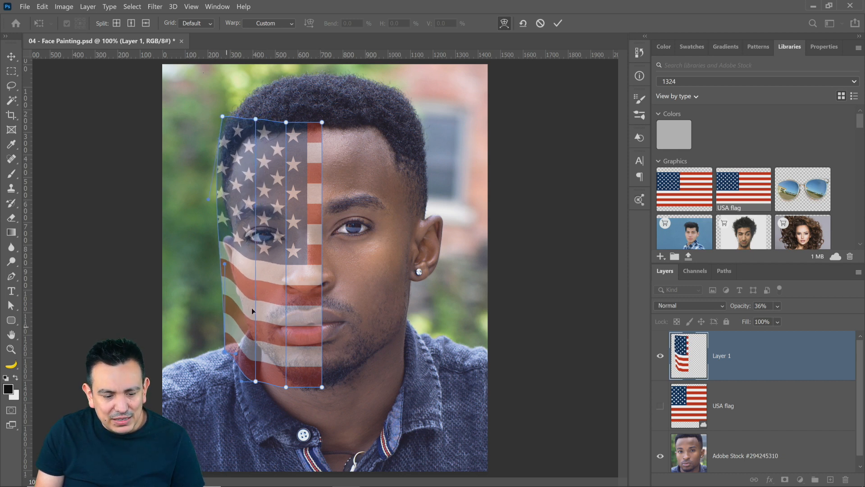
pyautogui.moveTo(225, 264); pyautogui.dragTo(211, 314)
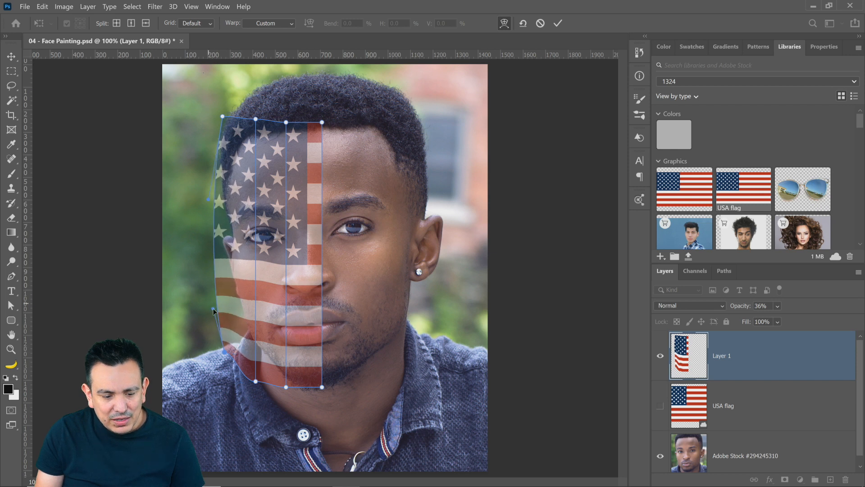
pyautogui.press('Escape')
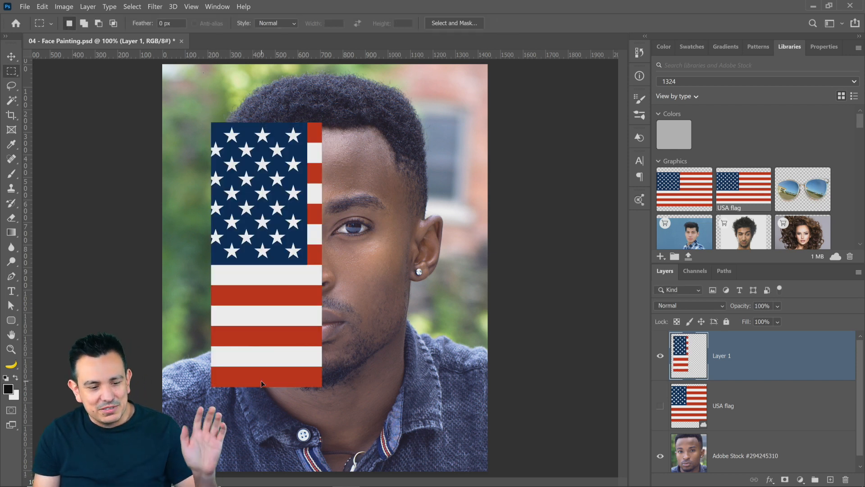
# Set the half-flag layer's opacity to 39% and start a Warp transform on it
pyautogui.hotkey('ctrl', 't')
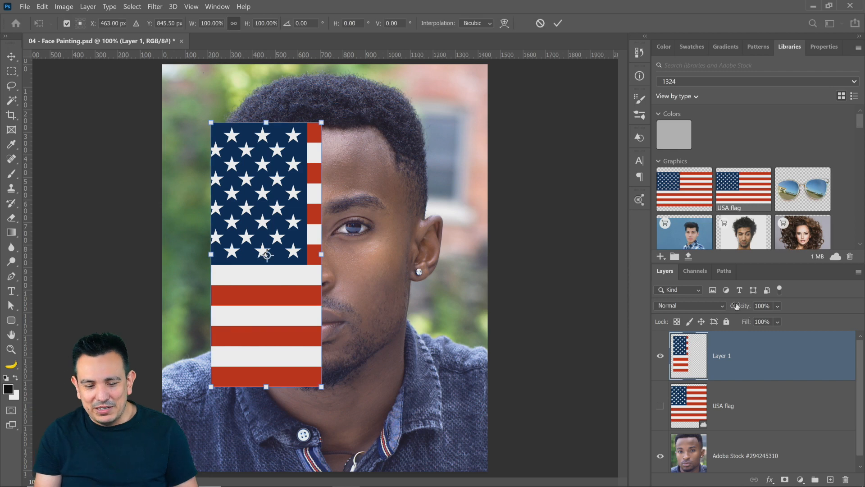
pyautogui.moveTo(736, 306); pyautogui.dragTo(709, 306)
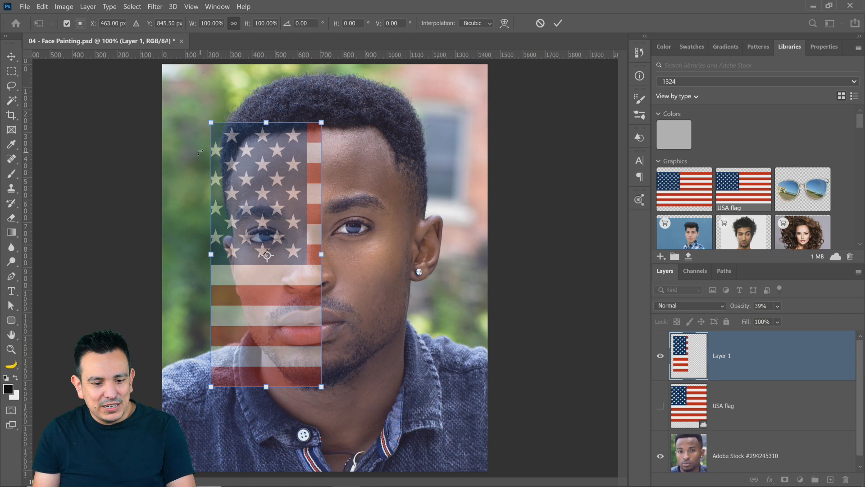
pyautogui.click(13, 60)
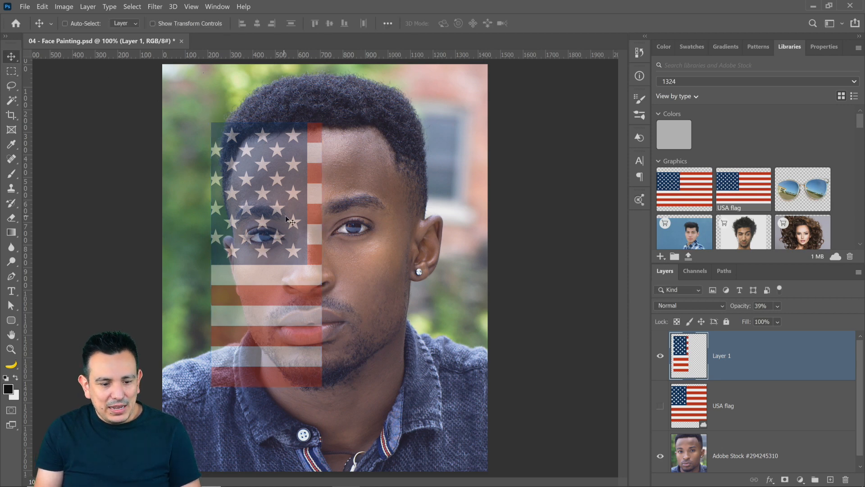
pyautogui.hotkey('ctrl', 't')
pyautogui.rightClick(255, 179)
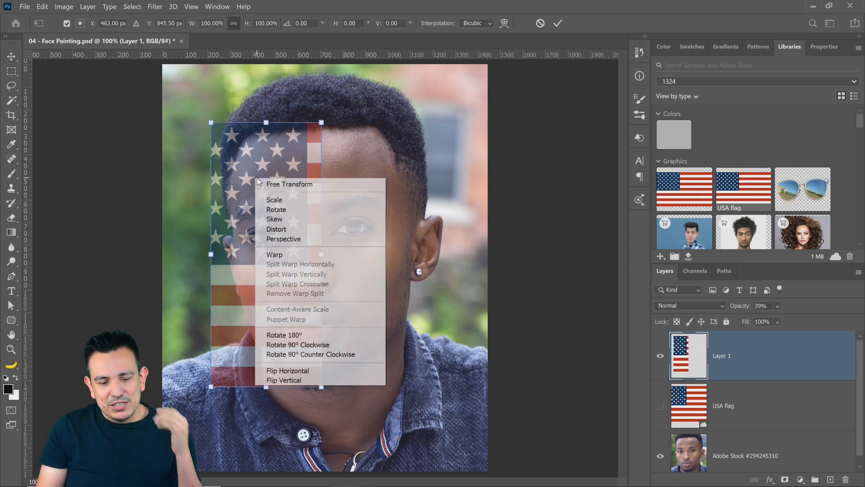
pyautogui.click(276, 254)
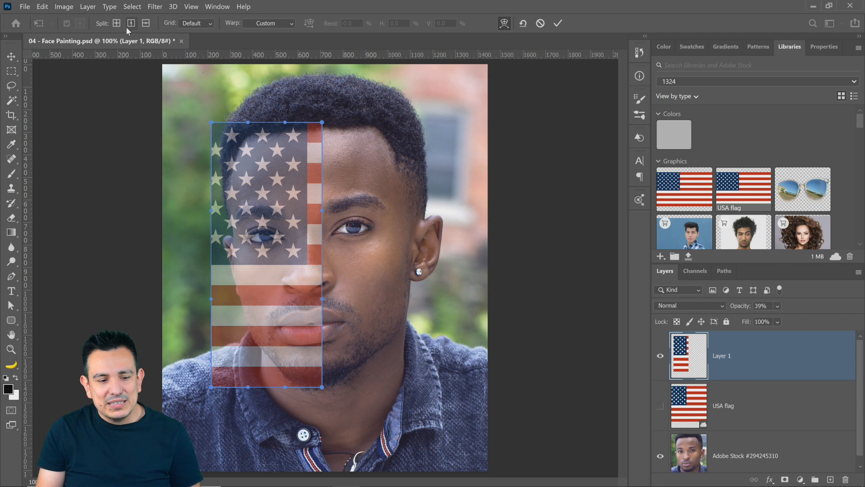
# Warp the half flag's outer corners to the jaw and hairline, and pull its inner edge in along the centre of the forehead and nose
pyautogui.moveTo(211, 389); pyautogui.dragTo(273, 375)
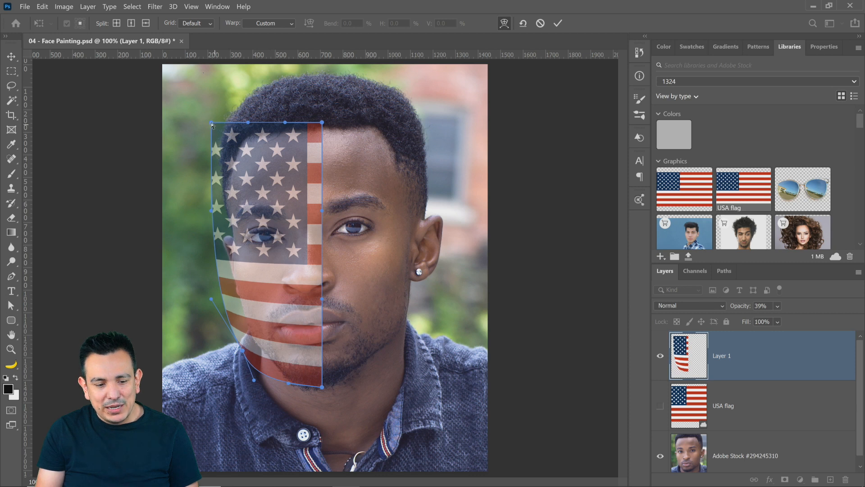
pyautogui.moveTo(212, 123); pyautogui.dragTo(230, 123)
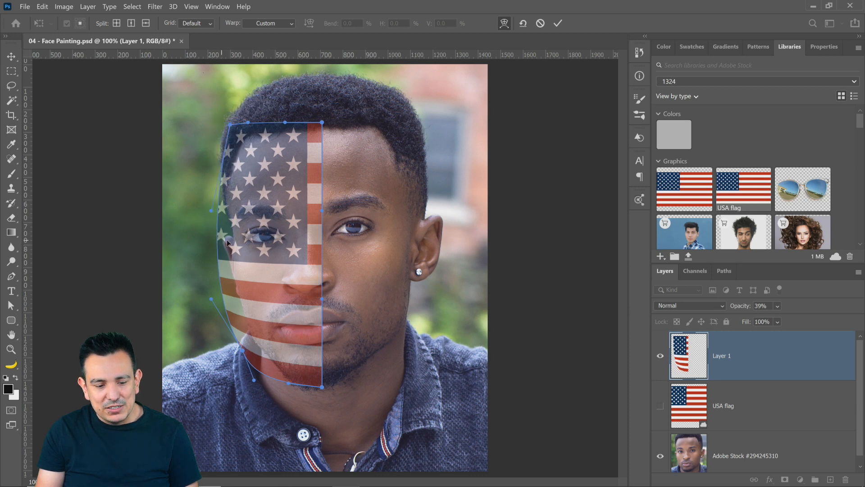
pyautogui.moveTo(322, 211); pyautogui.dragTo(310, 214)
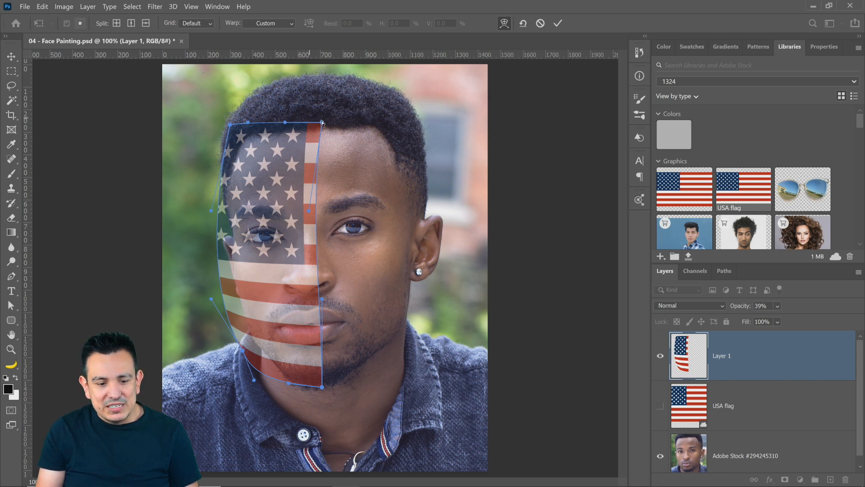
pyautogui.moveTo(323, 125); pyautogui.dragTo(319, 126)
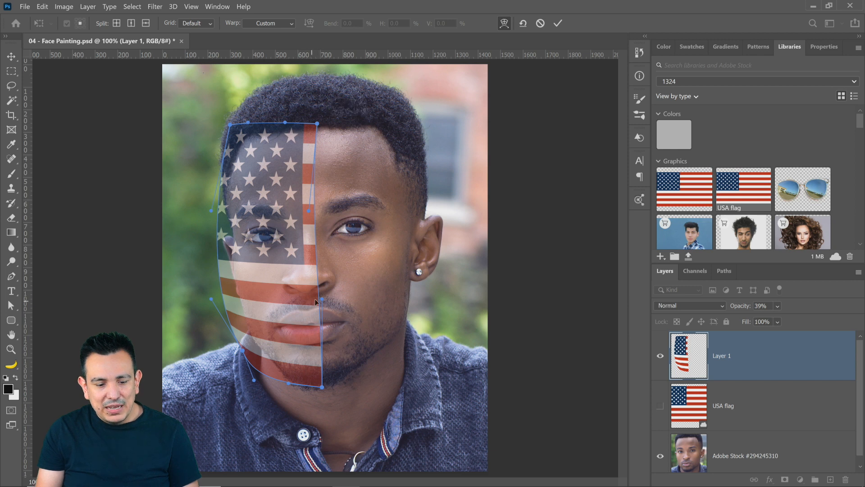
pyautogui.moveTo(319, 299); pyautogui.dragTo(315, 300)
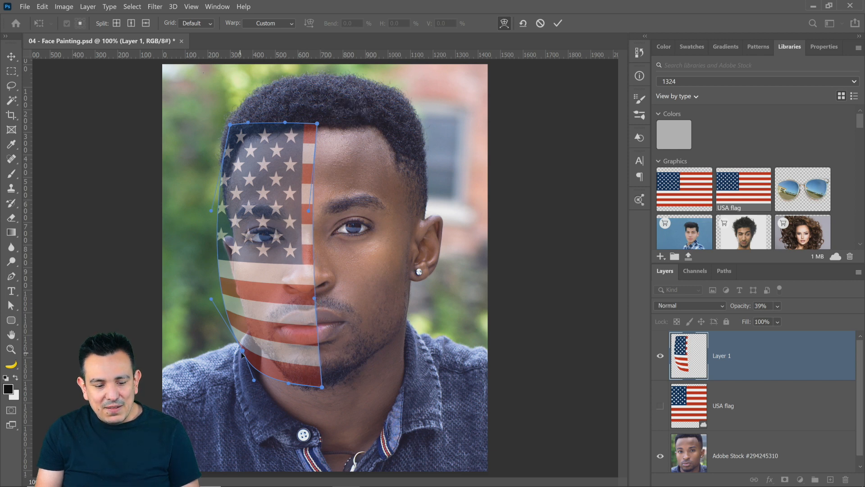
# Refine the half flag's outer edge by tucking its jaw corner, temple and cheek curve, and hairline corner closer to the face
pyautogui.moveTo(242, 356); pyautogui.dragTo(255, 344)
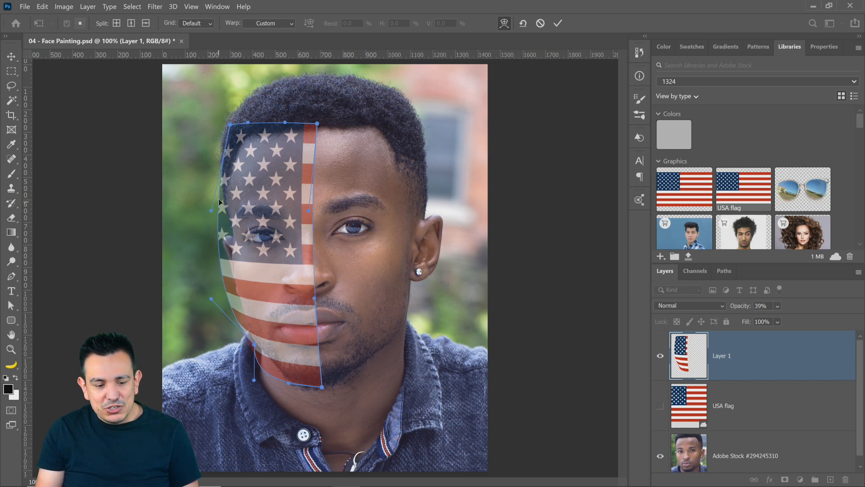
pyautogui.moveTo(211, 209); pyautogui.dragTo(214, 210)
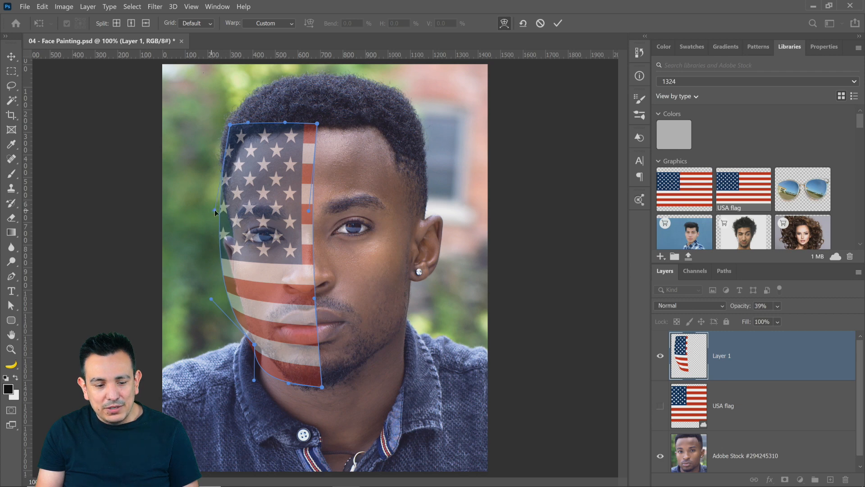
pyautogui.moveTo(231, 124); pyautogui.dragTo(232, 124)
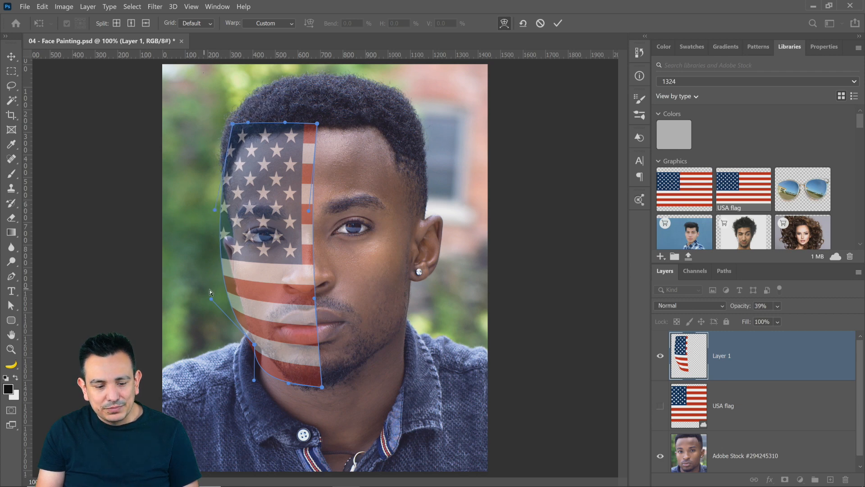
pyautogui.moveTo(212, 299); pyautogui.dragTo(213, 293)
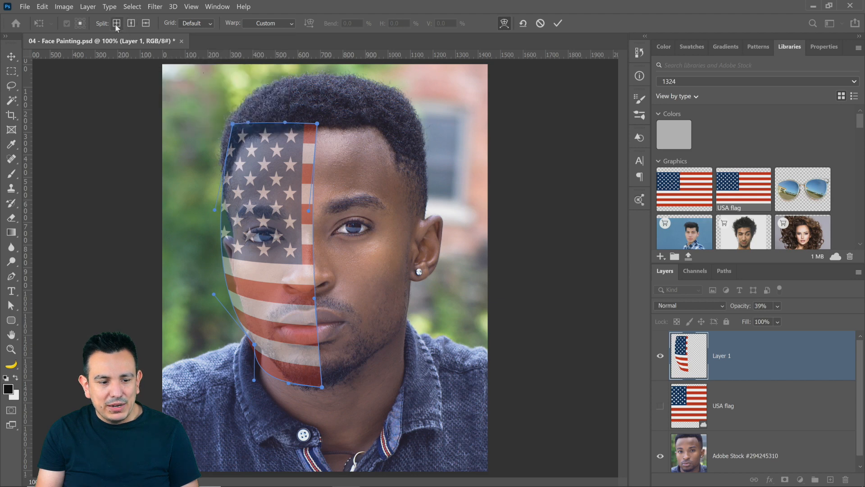
# Split the warp grid horizontally at eye level and bend the flag there to follow the brow and the bridge of the nose
pyautogui.click(146, 23)
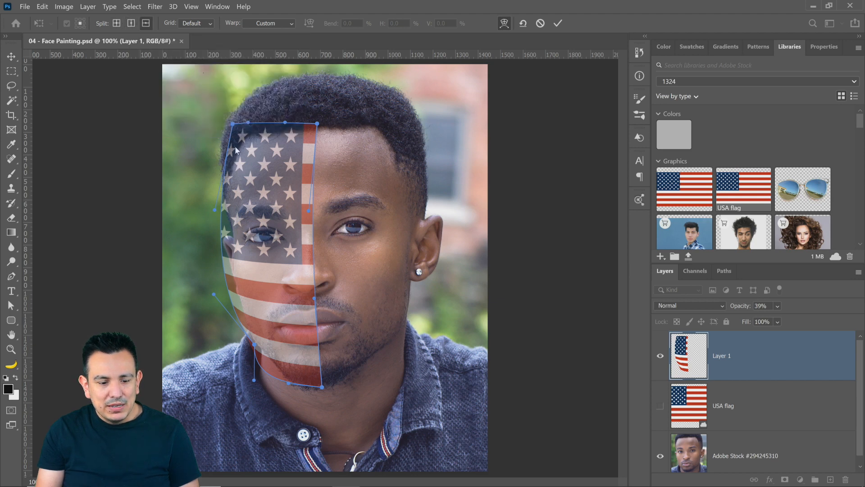
pyautogui.click(283, 226)
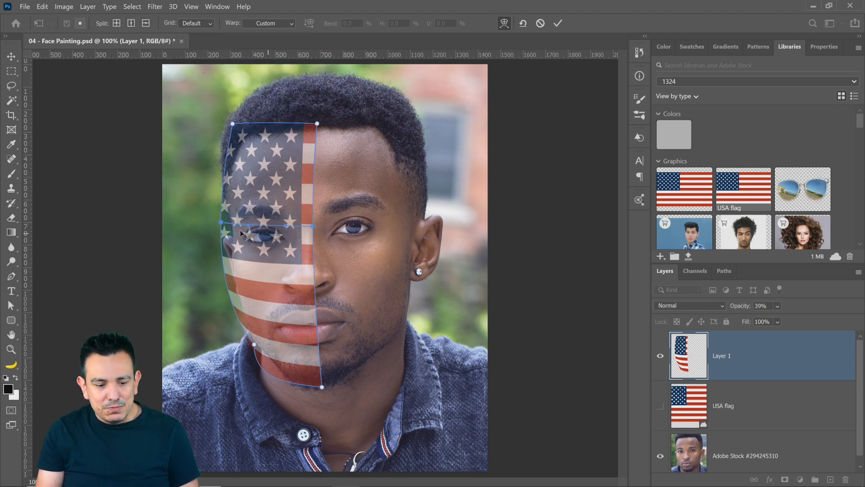
pyautogui.moveTo(250, 227); pyautogui.dragTo(311, 223)
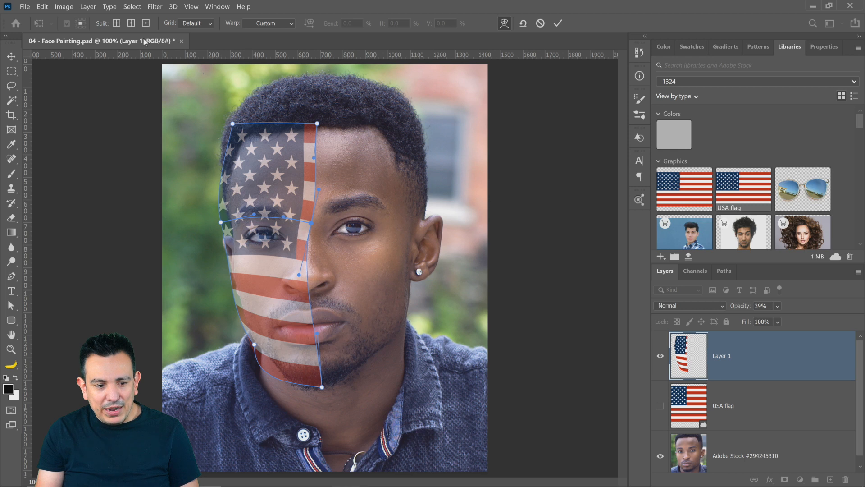
# Split the warp grid horizontally across the forehead and at mid-nose level, and curve the flag along both splits to follow the face
pyautogui.click(145, 23)
pyautogui.click(250, 186)
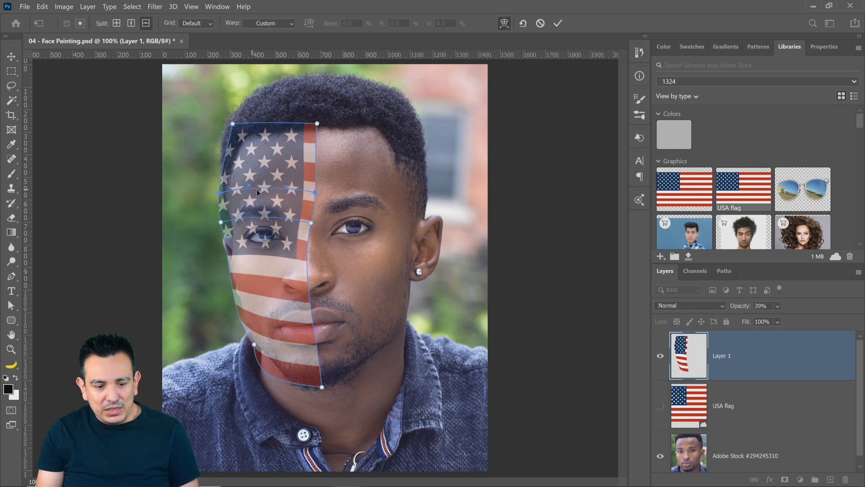
pyautogui.moveTo(250, 186); pyautogui.dragTo(288, 186)
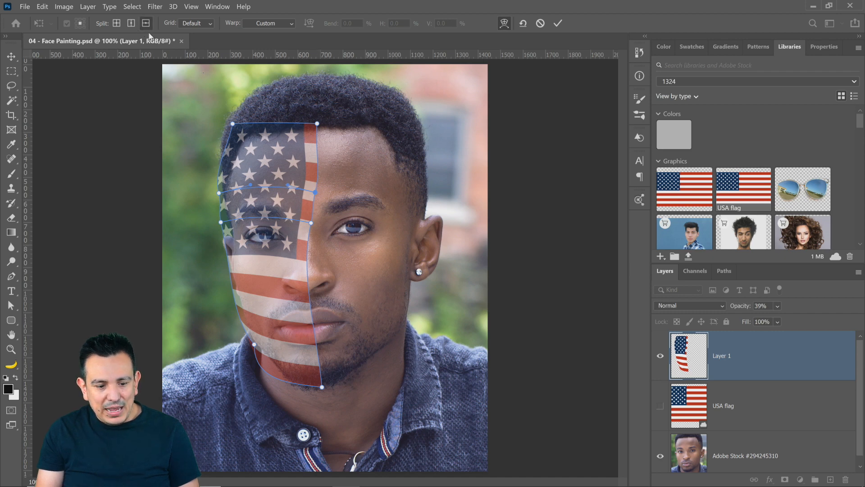
pyautogui.click(292, 263)
pyautogui.moveTo(278, 260); pyautogui.dragTo(279, 268)
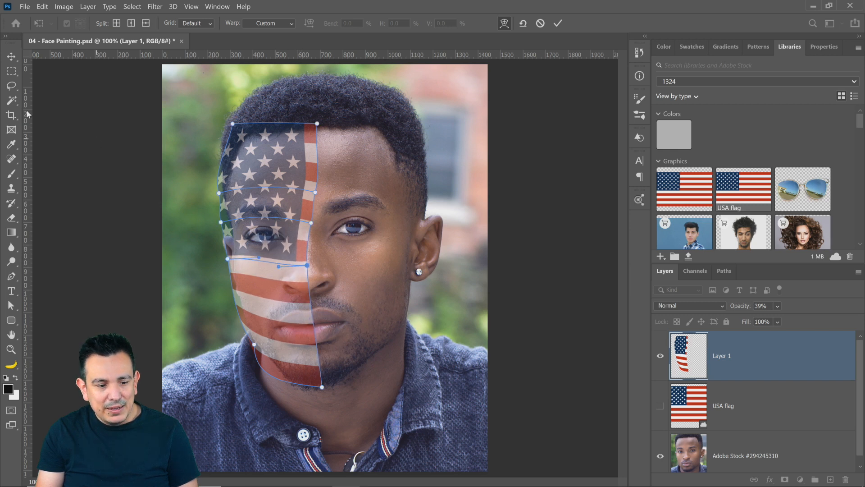
# Split the warp grid across the upper lip and again below the mouth, curve the flag's stripes there, and commit the warp
pyautogui.click(145, 23)
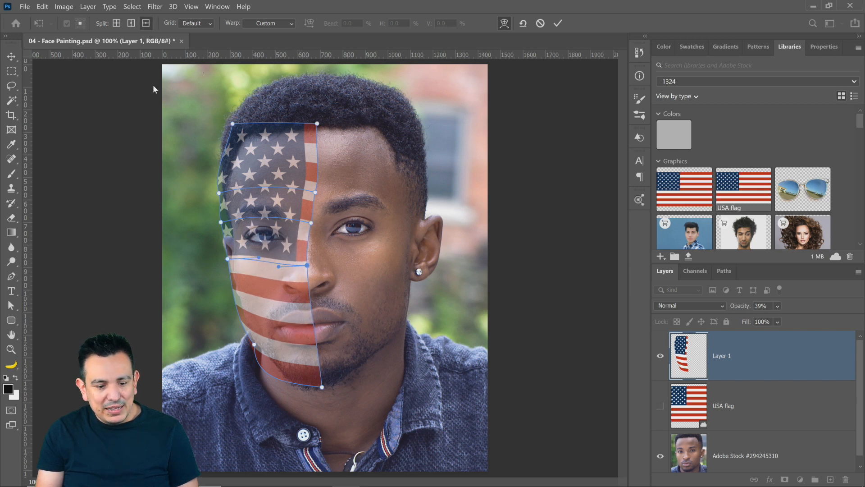
pyautogui.click(277, 305)
pyautogui.moveTo(280, 305); pyautogui.dragTo(274, 312)
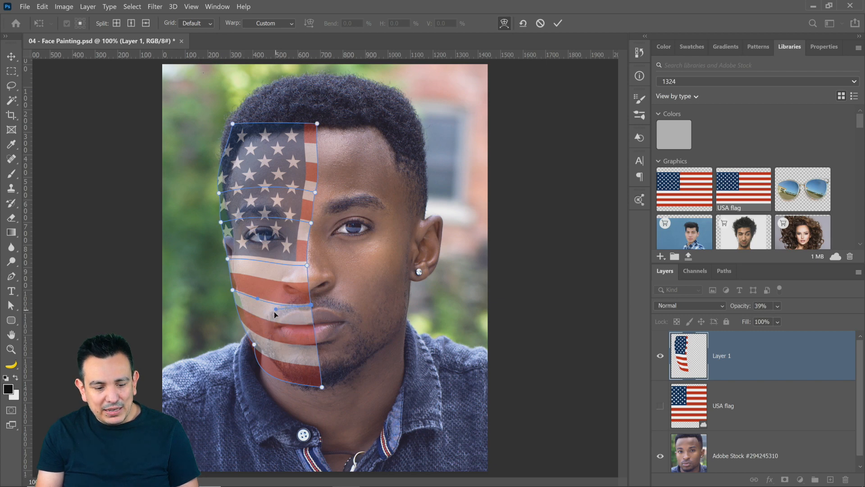
pyautogui.click(145, 23)
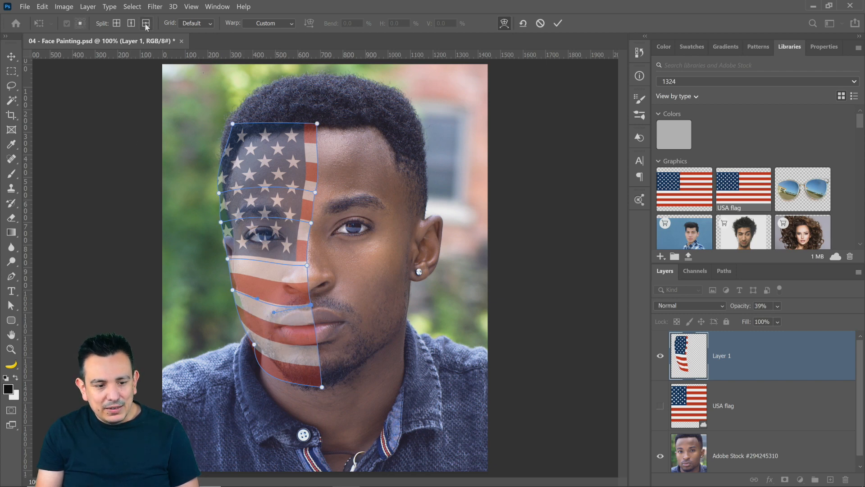
pyautogui.click(288, 346)
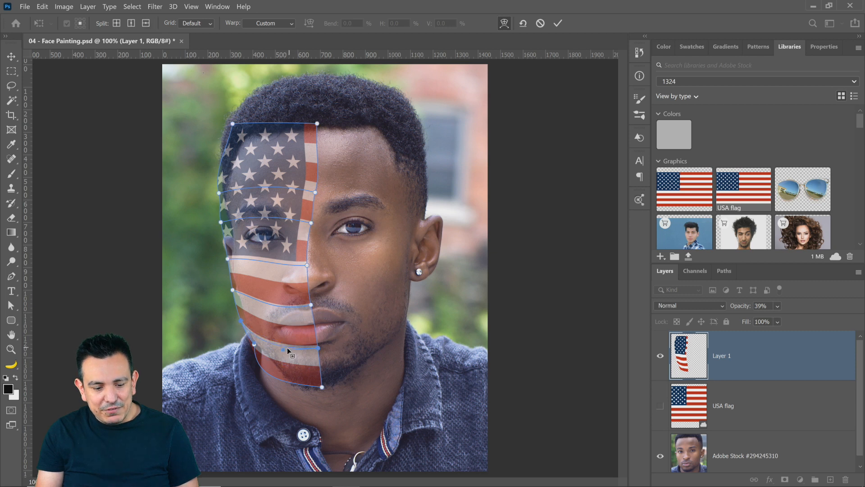
pyautogui.moveTo(286, 346); pyautogui.dragTo(283, 337)
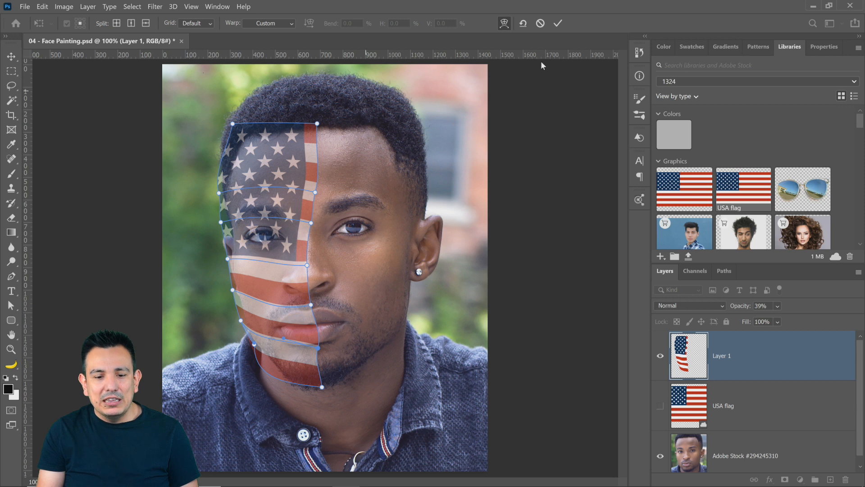
pyautogui.click(558, 23)
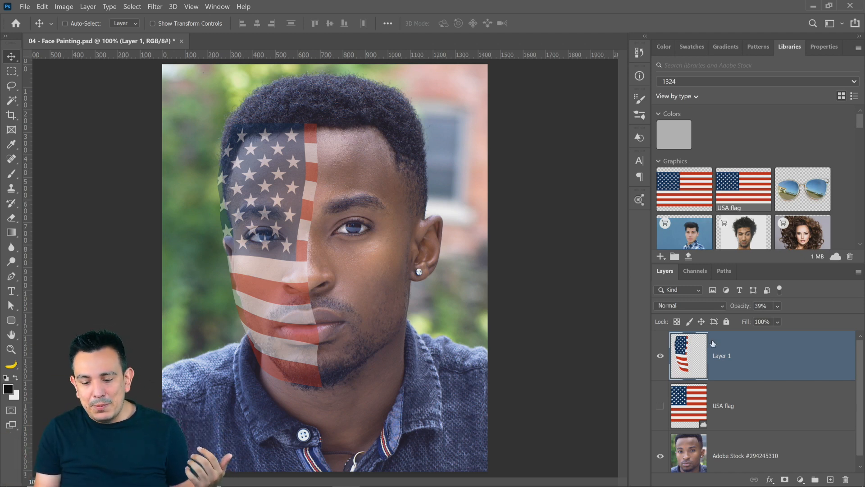
pyautogui.doubleClick(806, 364)
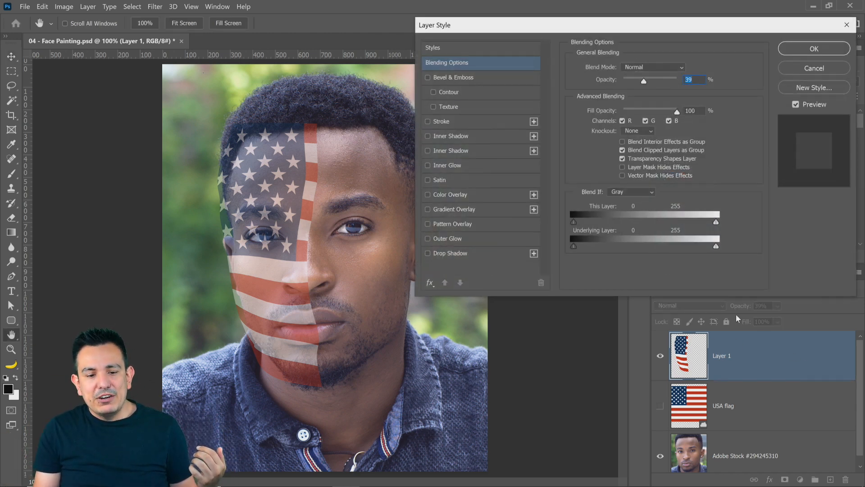
pyautogui.press('Return')
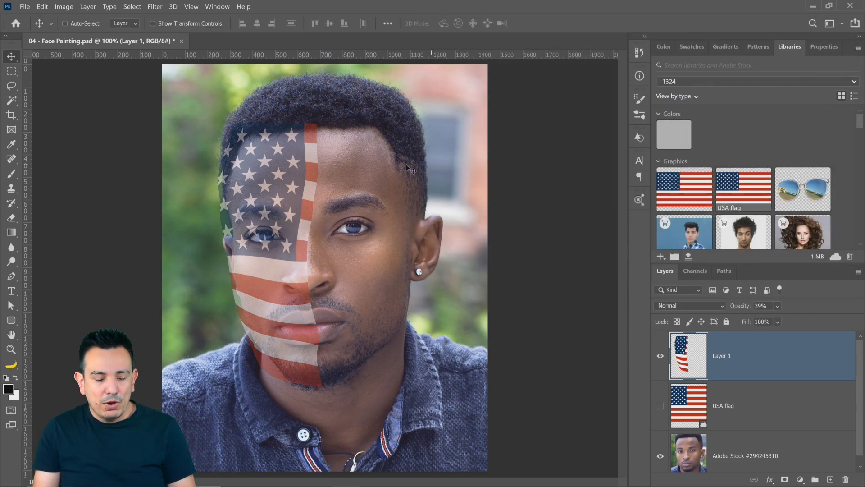
pyautogui.hotkey('ctrl', 't')
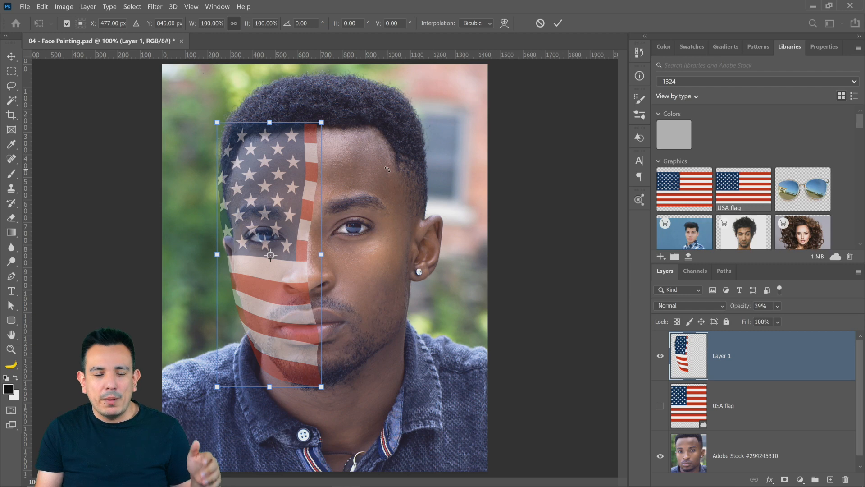
pyautogui.press('Return')
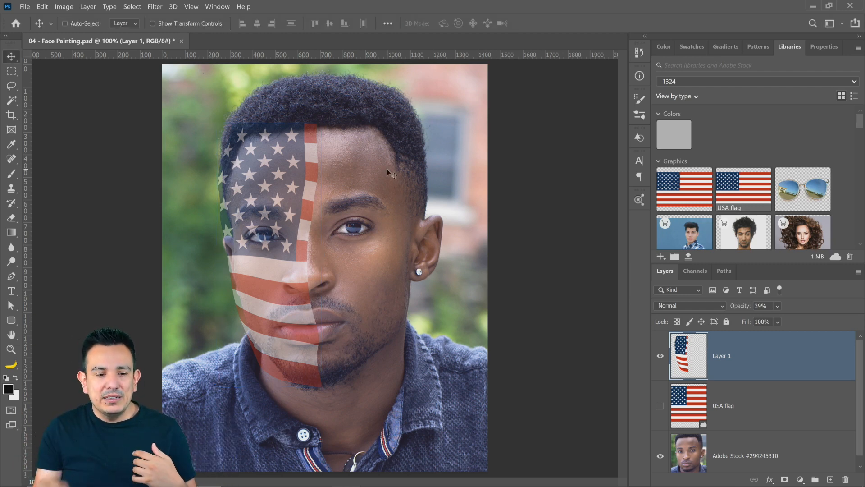
pyautogui.click(156, 10)
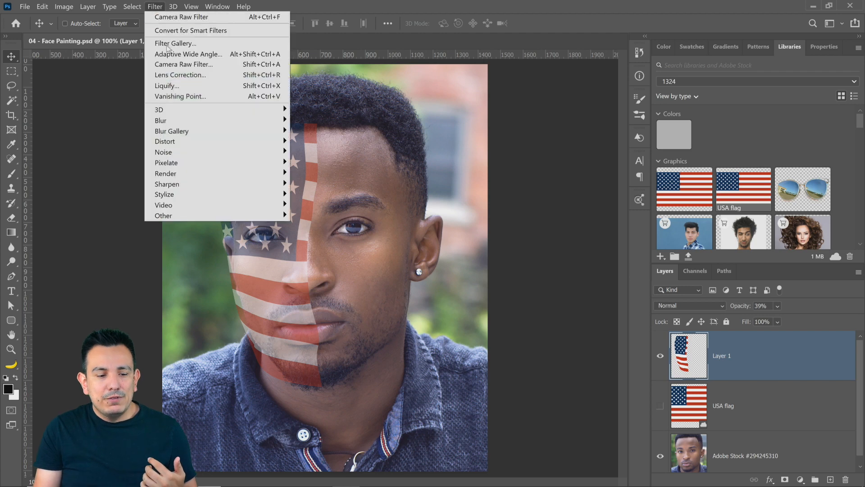
pyautogui.moveTo(216, 120)
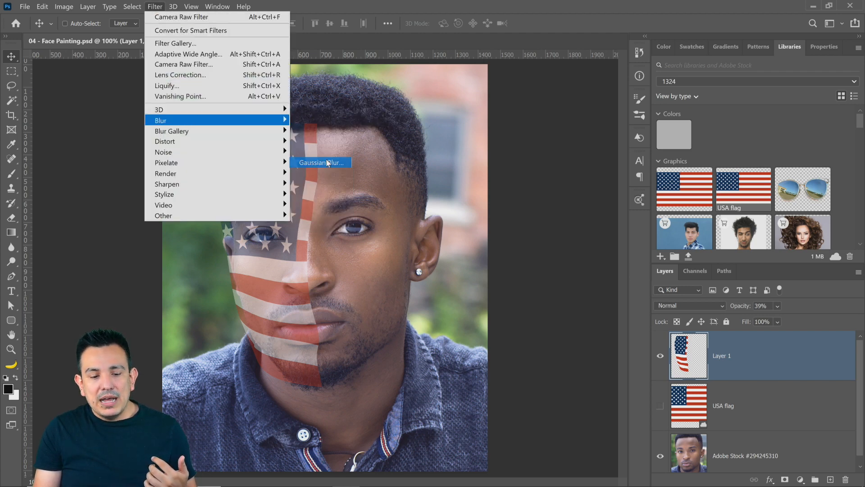
pyautogui.click(320, 162)
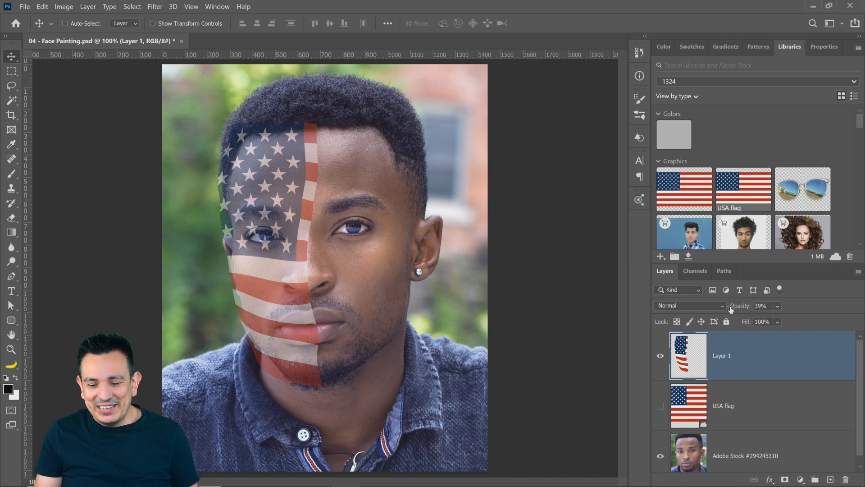
# Raise the half-flag layer's opacity to 100%
pyautogui.moveTo(731, 308); pyautogui.dragTo(828, 310)
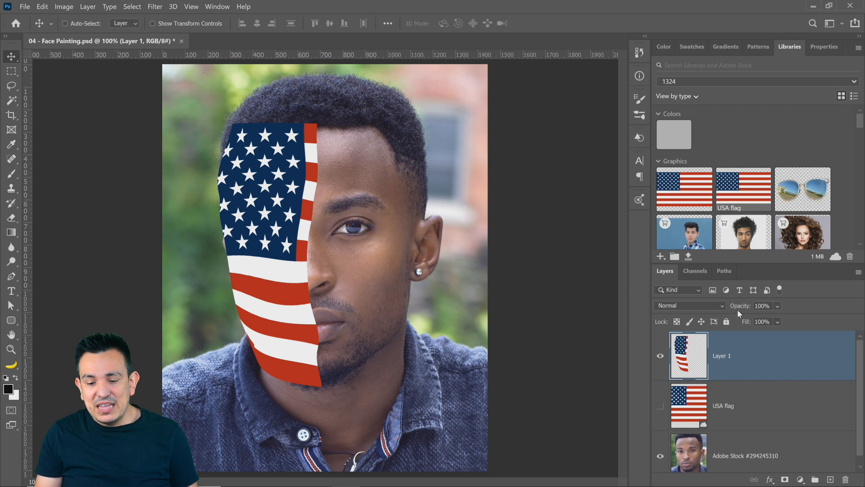
# Try the Overlay blend mode on the half-flag layer and return it to Normal
pyautogui.click(699, 304)
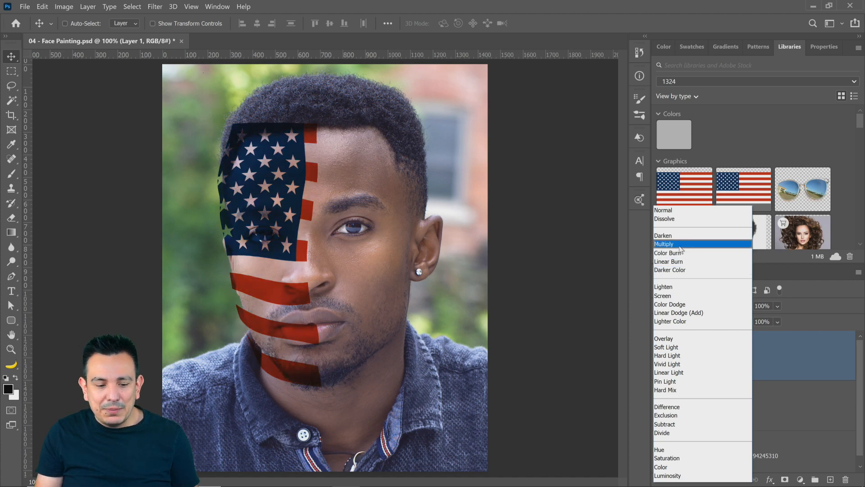
pyautogui.click(680, 341)
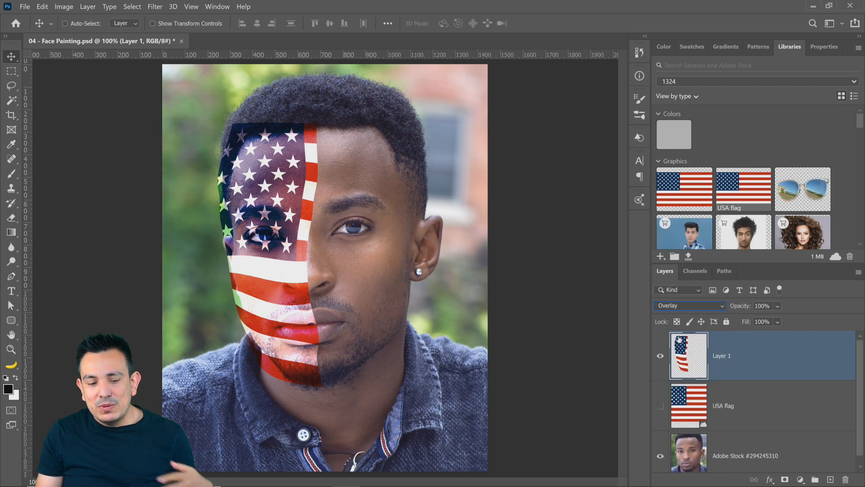
pyautogui.click(681, 306)
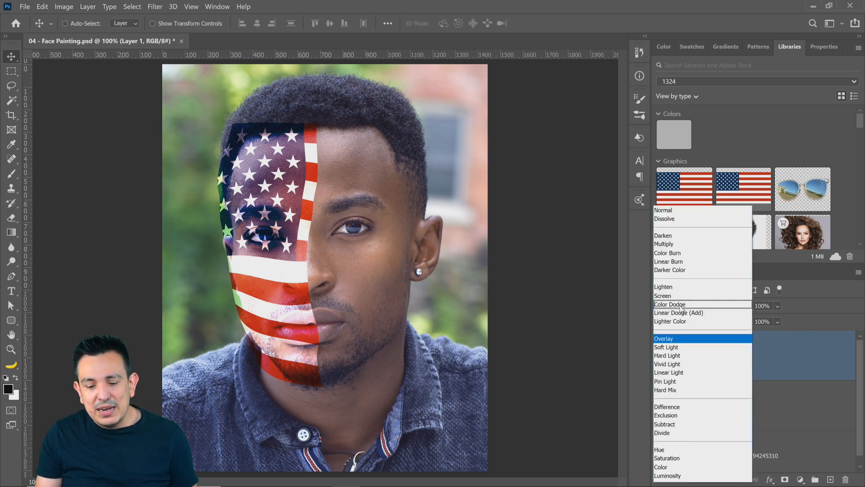
pyautogui.click(675, 212)
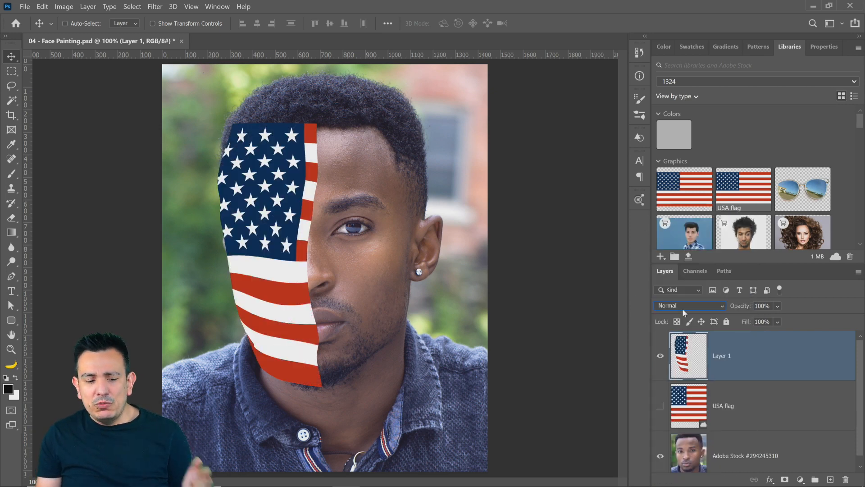
# Set the half-flag layer's Blend If for the underlying layer to 82/107 for the darks and 192/243 for the lights
pyautogui.doubleClick(813, 361)
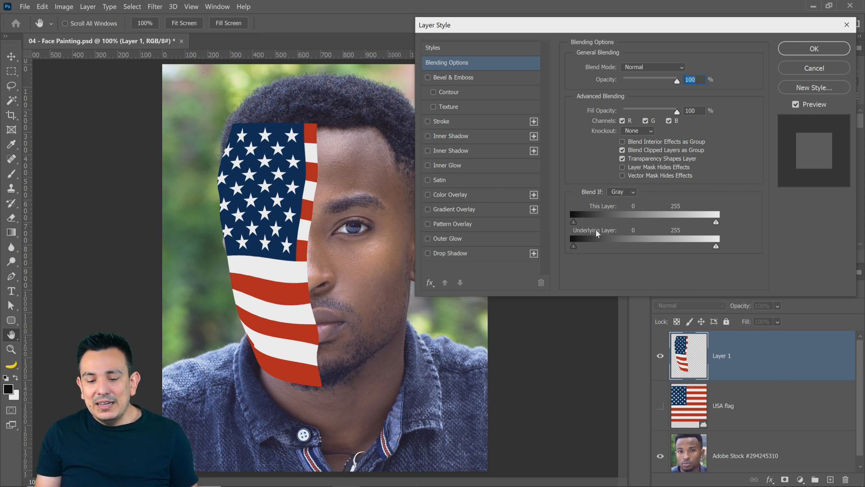
pyautogui.moveTo(574, 246); pyautogui.dragTo(617, 248)
pyautogui.keyDown('alt'); pyautogui.click(607, 243); pyautogui.keyUp('alt')
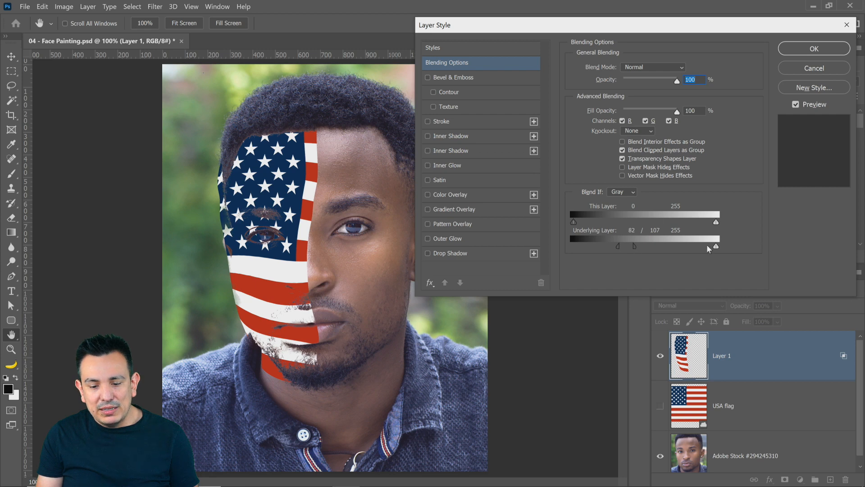
pyautogui.moveTo(715, 247); pyautogui.dragTo(682, 248)
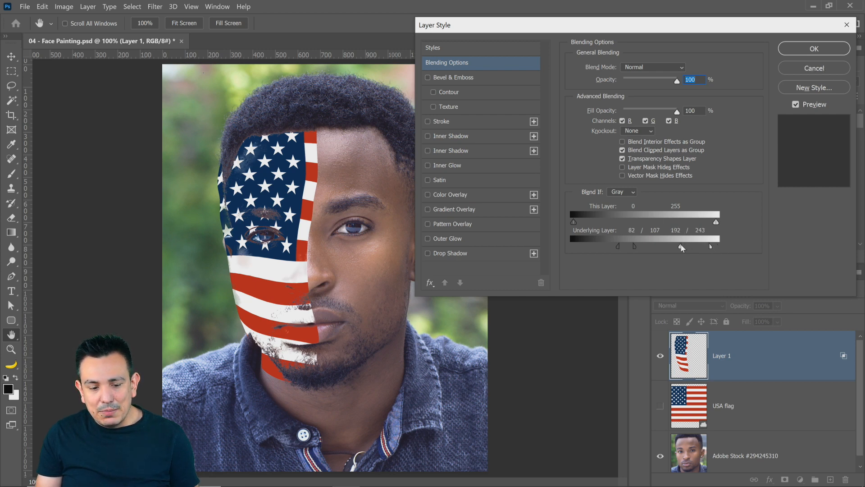
pyautogui.click(798, 50)
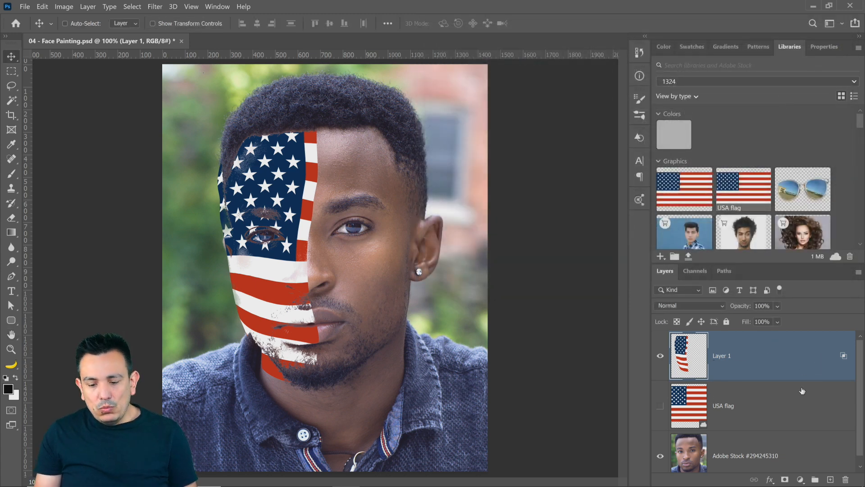
# Add a black mask to the half-flag layer and paint the flag back over that half of the face with a soft white 100–125 px brush
pyautogui.keyDown('alt'); pyautogui.click(785, 481); pyautogui.keyUp('alt')
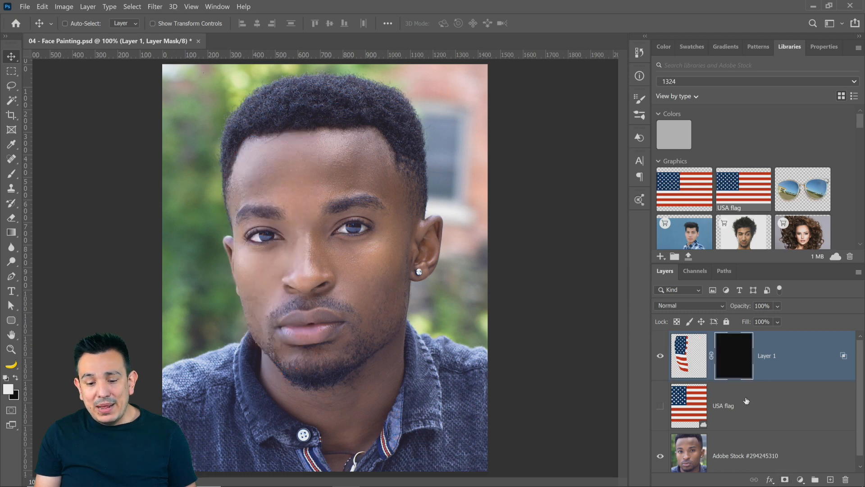
pyautogui.click(11, 174)
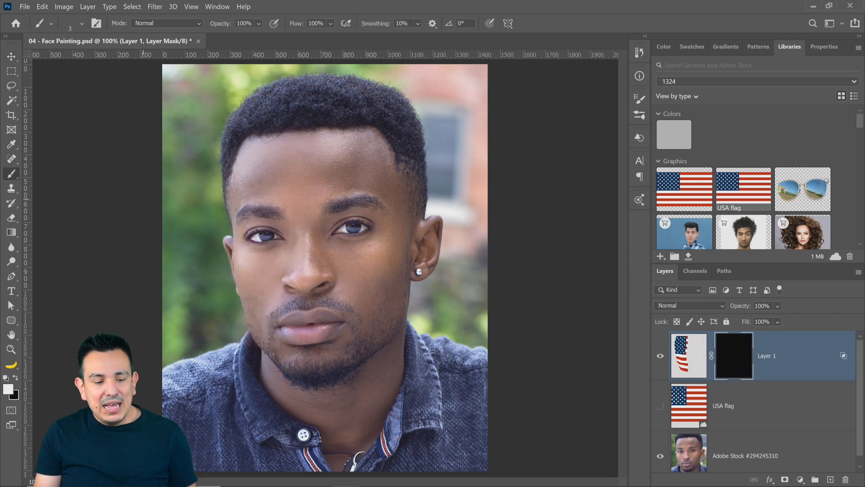
pyautogui.press(']')
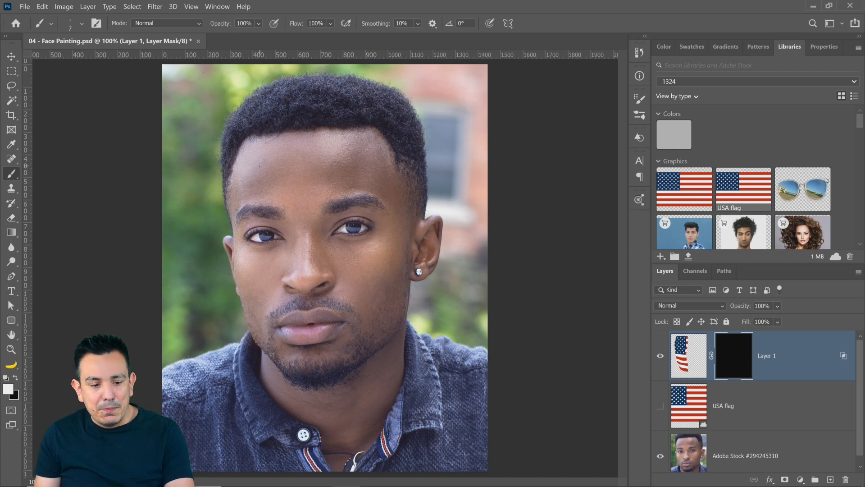
pyautogui.press(']')
pyautogui.press(']')
pyautogui.press(']')
pyautogui.press(']')
pyautogui.press(']')
pyautogui.press(']')
pyautogui.press(']')
pyautogui.press(']')
pyautogui.press(']')
pyautogui.press(']')
pyautogui.press(']')
pyautogui.press(']')
pyautogui.press(']')
pyautogui.press(']')
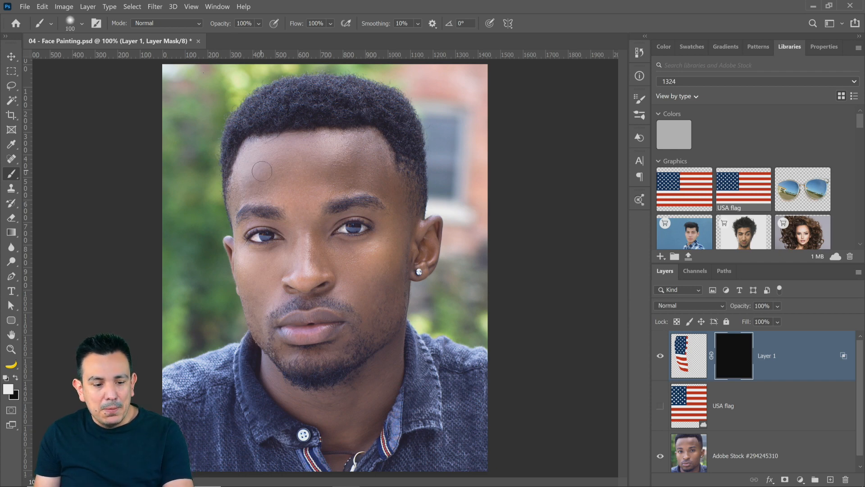
pyautogui.moveTo(260, 167)
pyautogui.mouseDown()
pyautogui.moveTo(251, 171)
pyautogui.moveTo(255, 160)
pyautogui.moveTo(245, 149)
pyautogui.moveTo(280, 145)
pyautogui.moveTo(271, 187)
pyautogui.moveTo(295, 180)
pyautogui.moveTo(294, 153)
pyautogui.mouseUp()
pyautogui.moveTo(284, 190)
pyautogui.mouseDown()
pyautogui.moveTo(262, 201)
pyautogui.moveTo(300, 212)
pyautogui.moveTo(245, 207)
pyautogui.moveTo(249, 190)
pyautogui.moveTo(232, 203)
pyautogui.moveTo(253, 236)
pyautogui.moveTo(246, 266)
pyautogui.moveTo(255, 311)
pyautogui.moveTo(296, 356)
pyautogui.moveTo(286, 241)
pyautogui.moveTo(271, 195)
pyautogui.mouseUp()
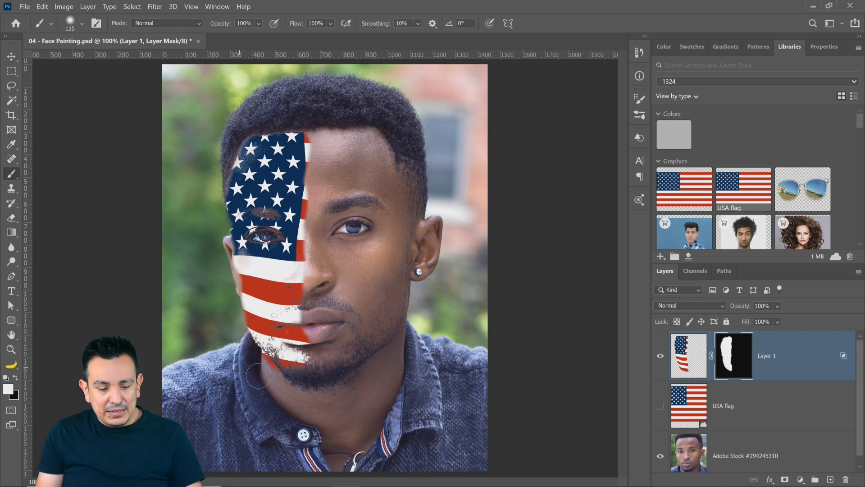
# Set the masked half-flag layer's blend mode to Overlay
pyautogui.click(696, 306)
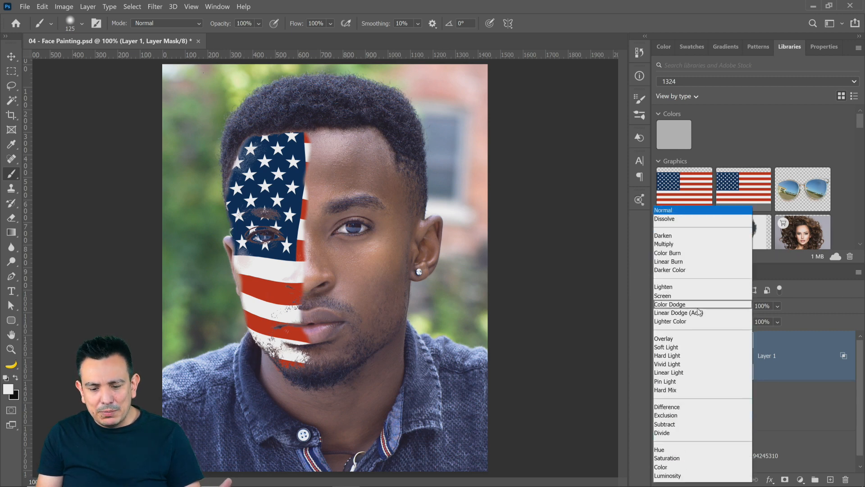
pyautogui.click(691, 341)
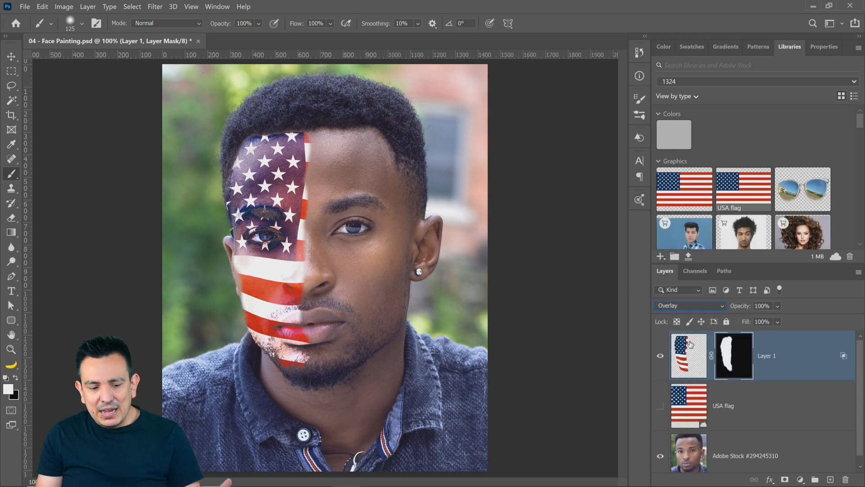
# Try the half-flag layer at 83% opacity and return it to 100%
pyautogui.click(777, 306)
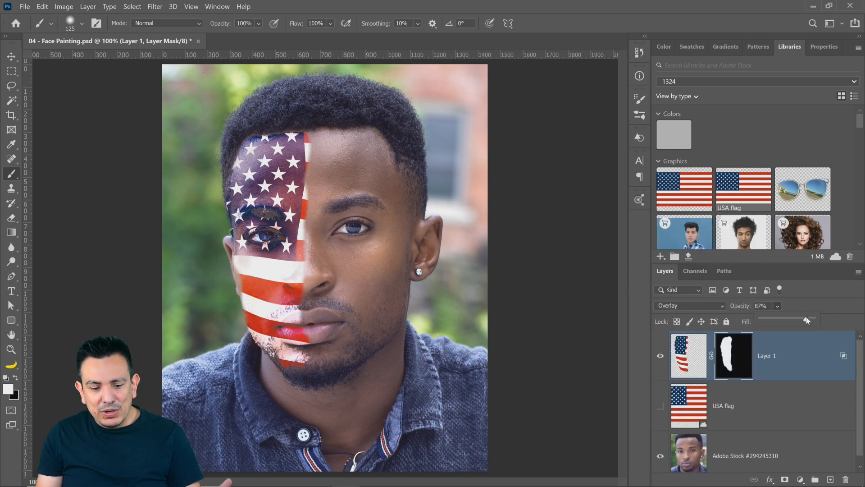
pyautogui.moveTo(807, 319)
pyautogui.mouseDown()
pyautogui.moveTo(797, 321)
pyautogui.moveTo(806, 323)
pyautogui.mouseUp()
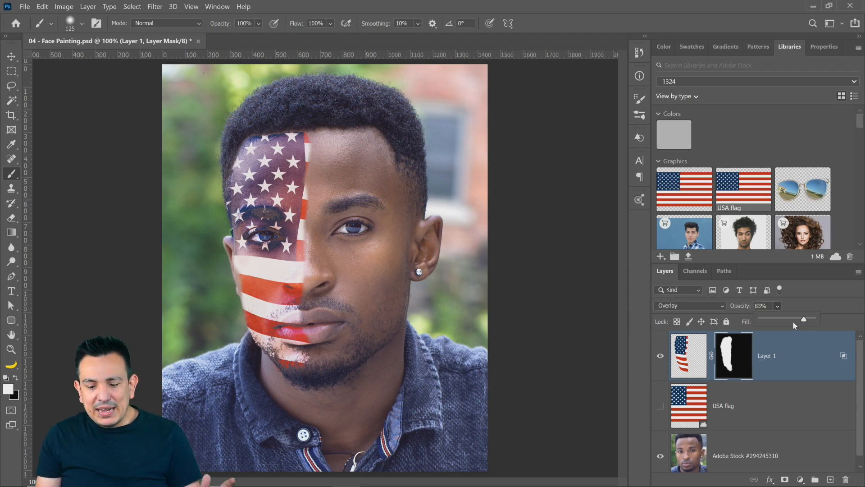
pyautogui.moveTo(805, 320); pyautogui.dragTo(828, 315)
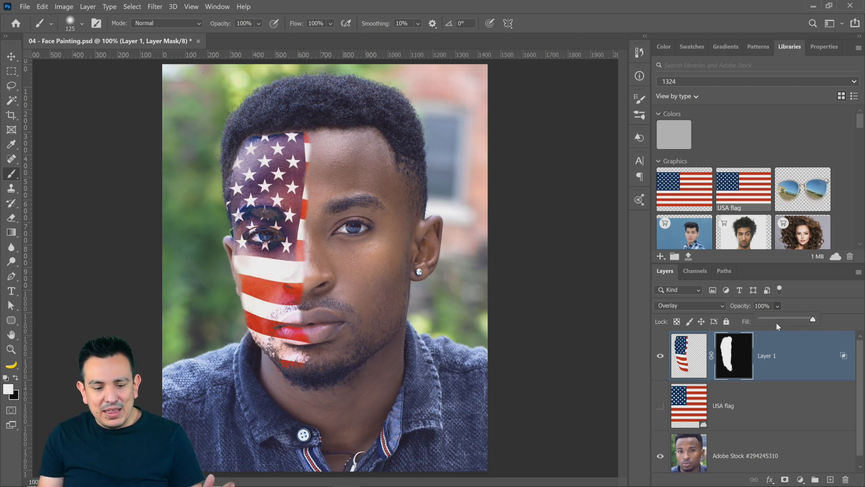
# Set the half USA flag layer's underlying Blend If to 0/86 darks and 161/255 lights with 86% opacity, and target its mask
pyautogui.doubleClick(841, 357)
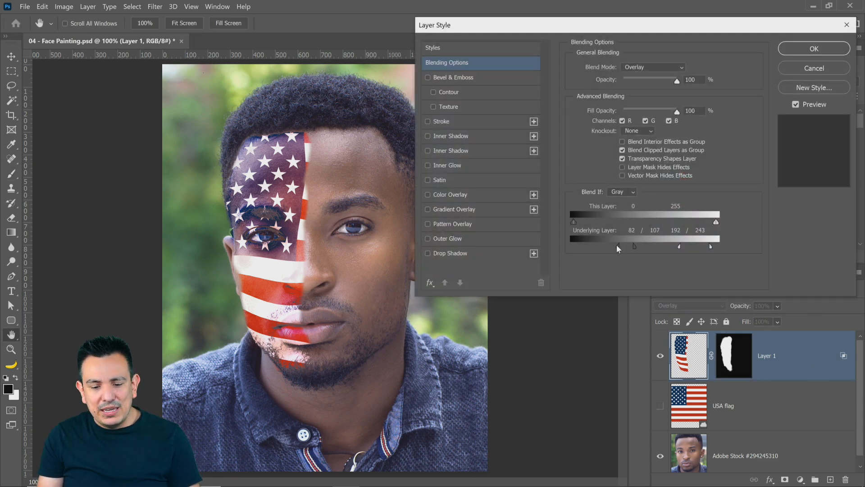
pyautogui.moveTo(616, 245); pyautogui.dragTo(591, 244)
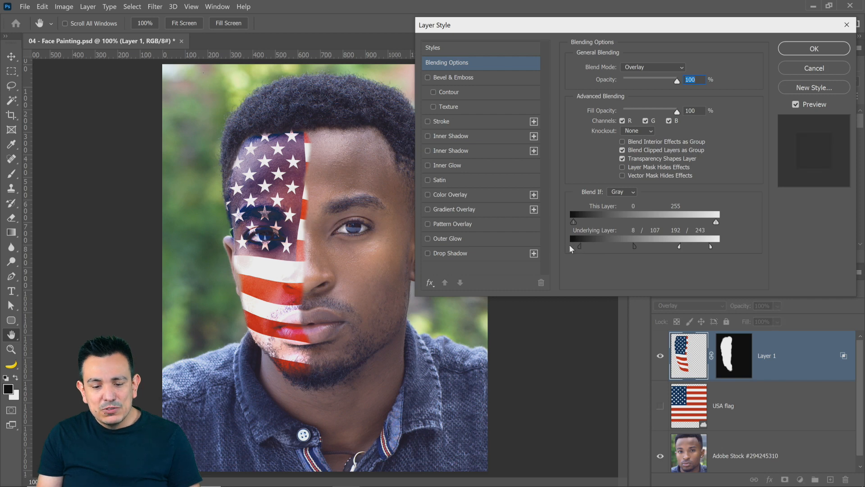
pyautogui.moveTo(571, 249); pyautogui.dragTo(604, 244)
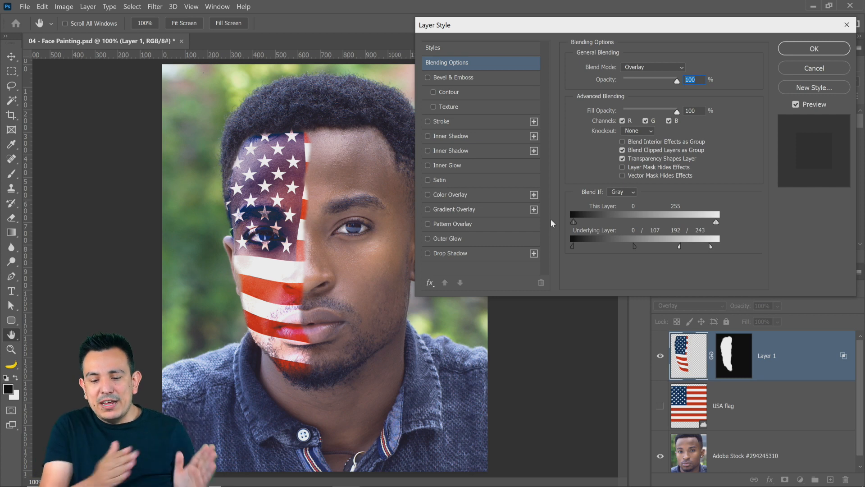
pyautogui.moveTo(634, 246)
pyautogui.mouseDown()
pyautogui.moveTo(603, 248)
pyautogui.moveTo(619, 251)
pyautogui.mouseUp()
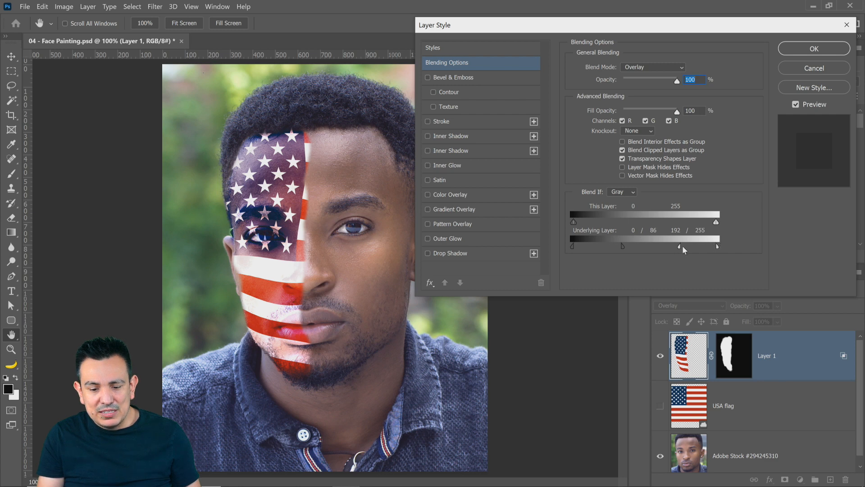
pyautogui.moveTo(668, 250)
pyautogui.mouseDown()
pyautogui.moveTo(678, 251)
pyautogui.moveTo(667, 250)
pyautogui.mouseUp()
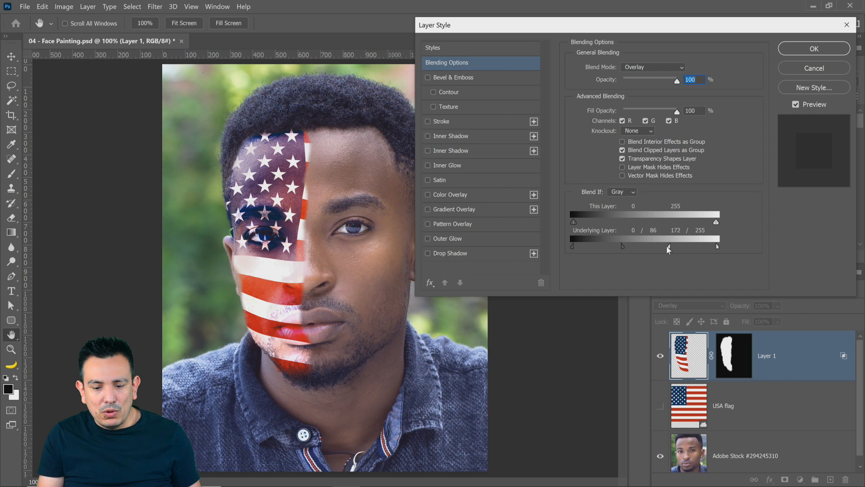
pyautogui.click(811, 47)
pyautogui.moveTo(673, 81); pyautogui.dragTo(669, 80)
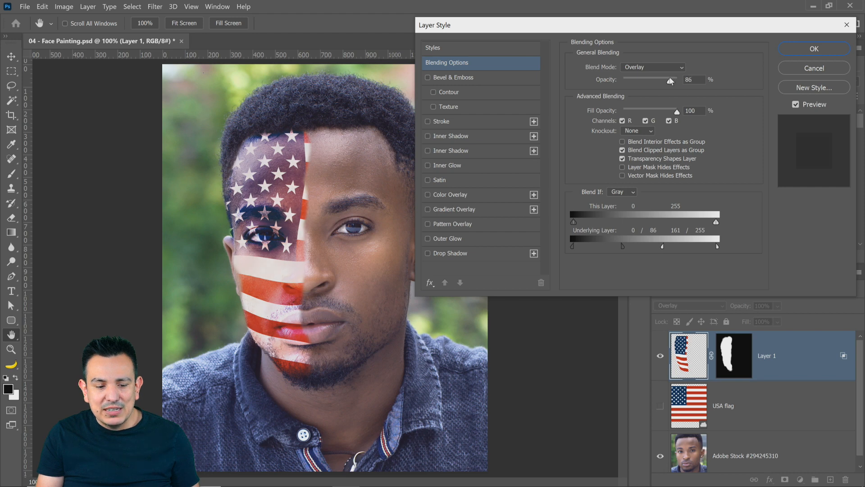
pyautogui.click(814, 48)
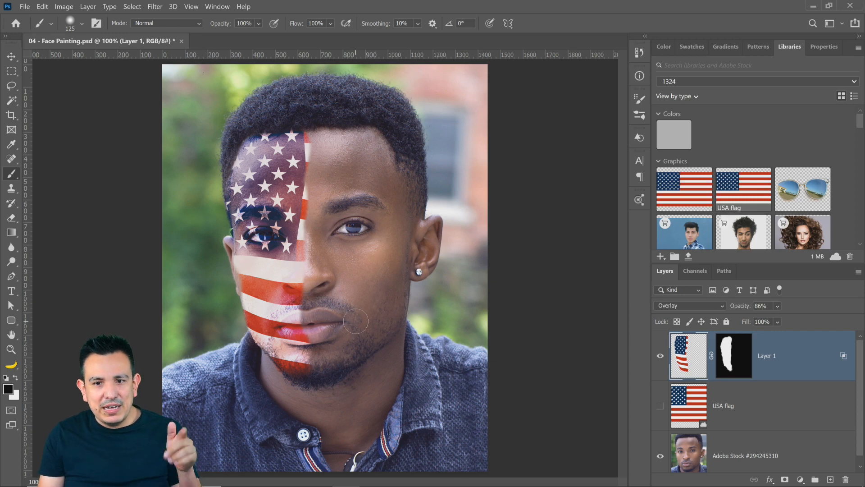
pyautogui.click(728, 372)
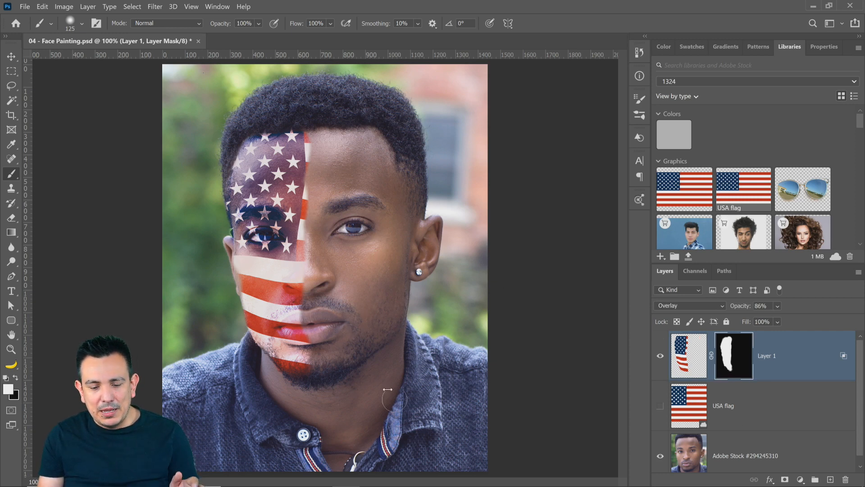
# Switch to Adobe Stock in the browser, search for "Uk", and save the flat UK flag graphic to the 1324 library
pyautogui.click(311, 480)
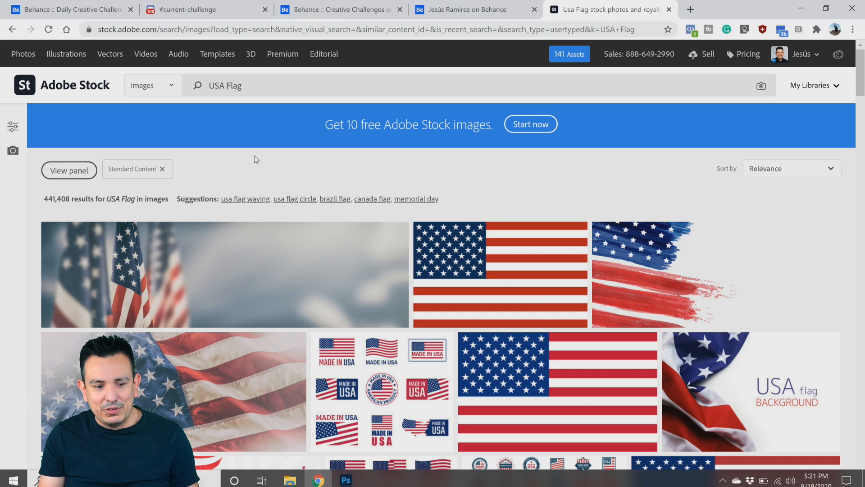
pyautogui.doubleClick(273, 82)
pyautogui.moveTo(272, 83); pyautogui.dragTo(213, 87)
pyautogui.write('k')
pyautogui.press('Return')
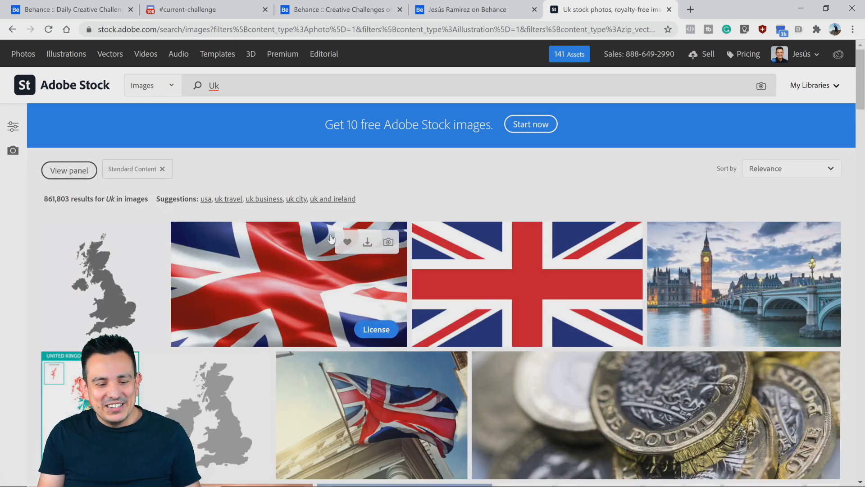
pyautogui.click(553, 277)
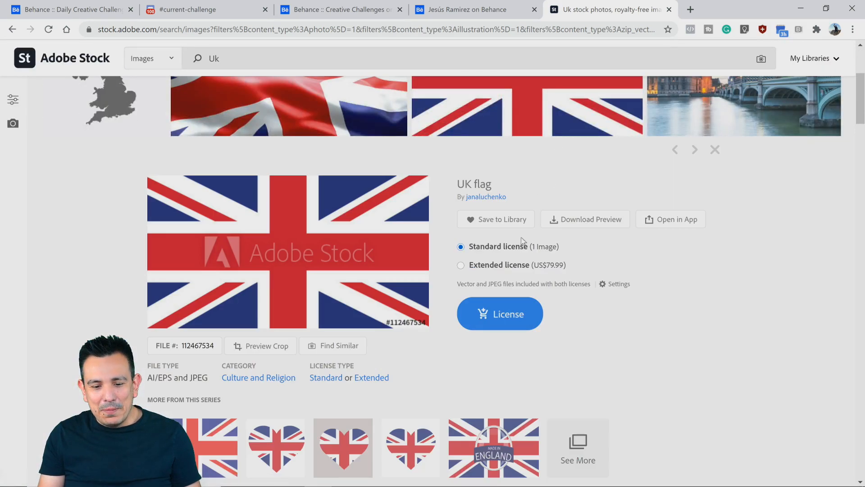
pyautogui.click(518, 220)
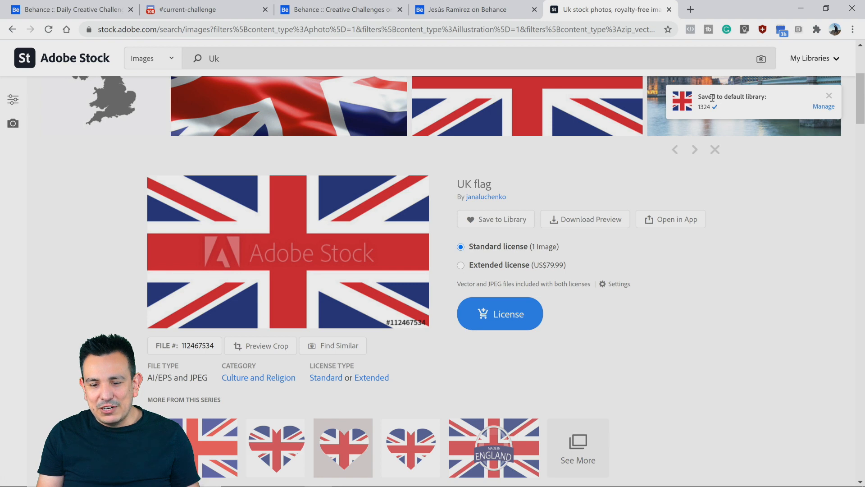
pyautogui.click(800, 9)
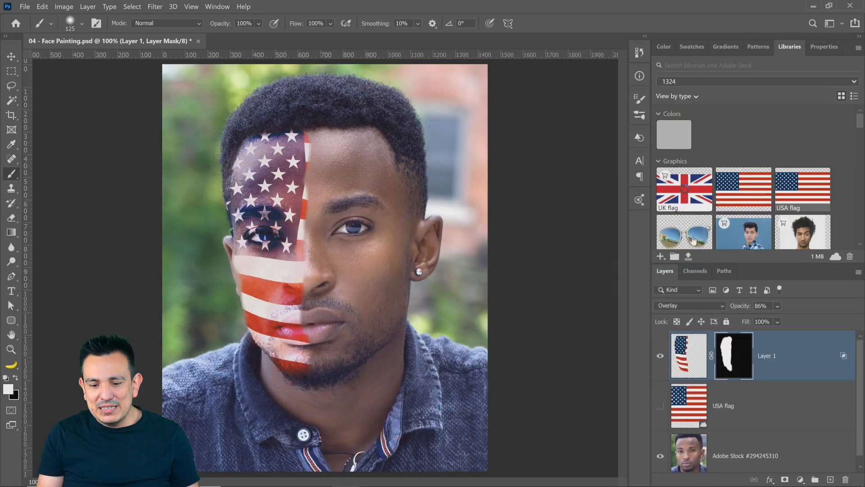
pyautogui.rightClick(689, 192)
pyautogui.click(710, 196)
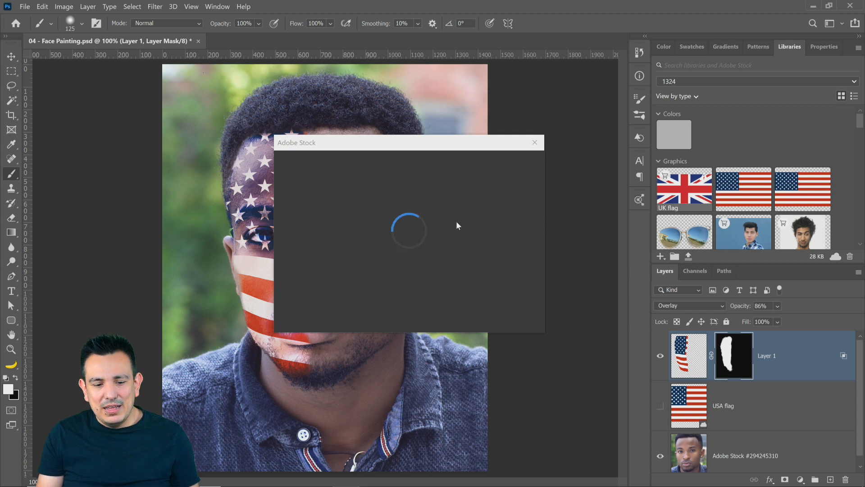
pyautogui.click(535, 143)
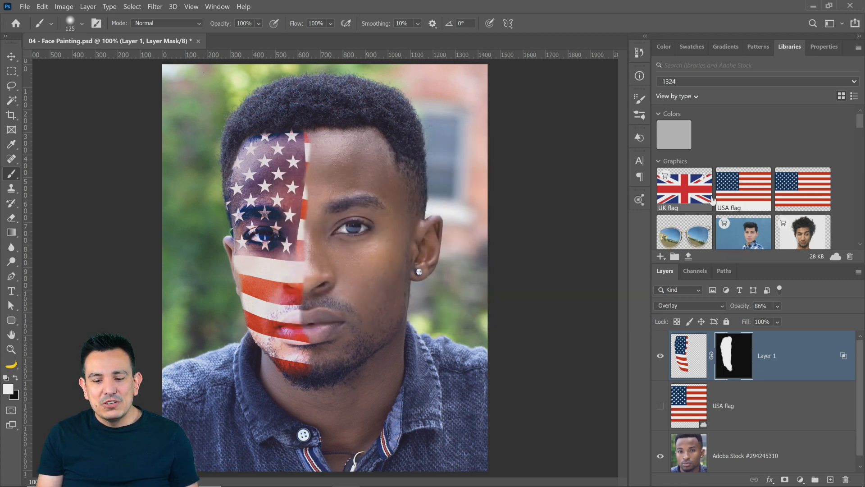
# Place the library's UK flag over the man's face, scaled to about 425% wide and 480% high, with 46% opacity
pyautogui.moveTo(678, 187); pyautogui.dragTo(742, 337)
pyautogui.moveTo(377, 239); pyautogui.dragTo(478, 171)
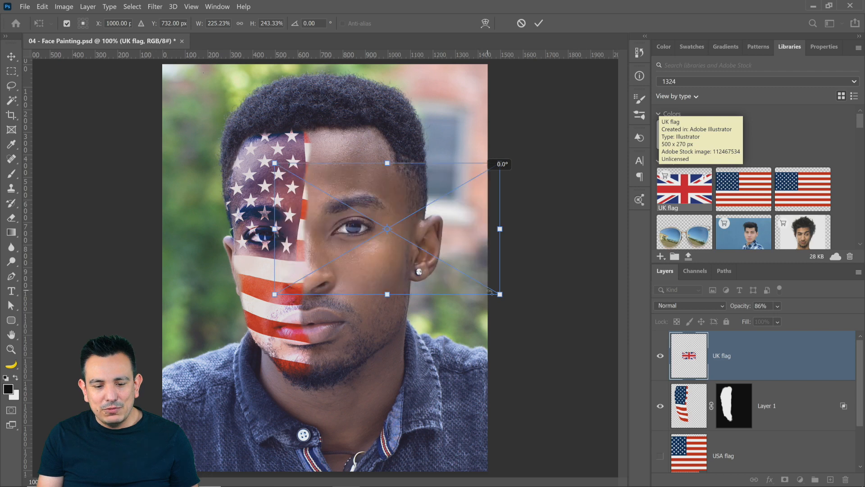
pyautogui.moveTo(500, 296); pyautogui.dragTo(614, 374)
pyautogui.moveTo(458, 298); pyautogui.dragTo(421, 255)
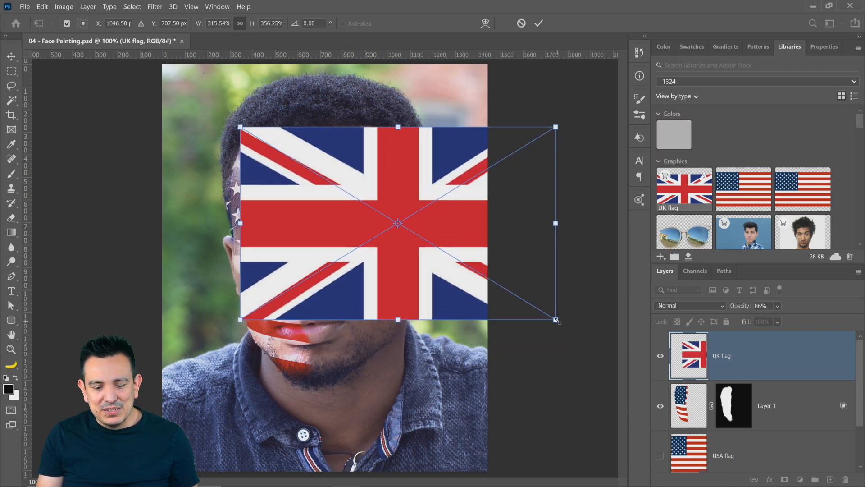
pyautogui.moveTo(558, 321); pyautogui.dragTo(608, 359)
pyautogui.moveTo(489, 308); pyautogui.dragTo(382, 307)
pyautogui.moveTo(736, 308); pyautogui.dragTo(699, 311)
pyautogui.moveTo(377, 244); pyautogui.dragTo(363, 244)
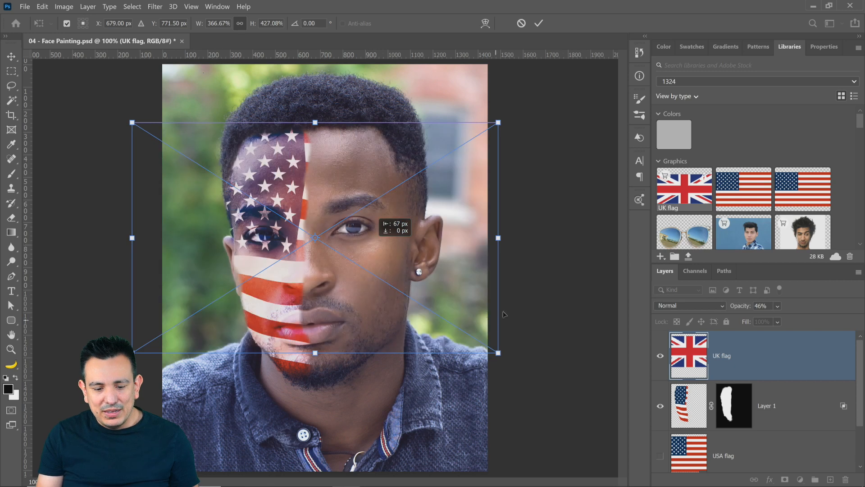
pyautogui.moveTo(499, 353)
pyautogui.mouseDown()
pyautogui.moveTo(557, 381)
pyautogui.moveTo(451, 351)
pyautogui.mouseUp()
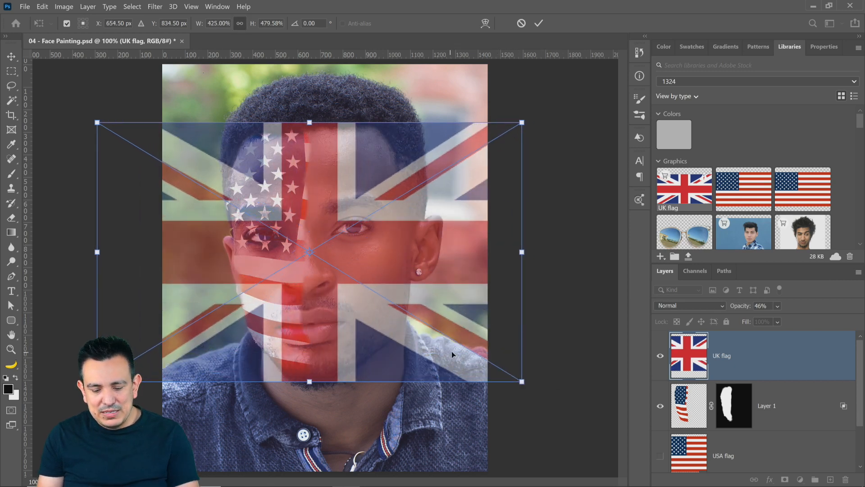
pyautogui.press('Return')
# Copy the half of the UK flag covering the unpainted side of the face to a new layer and delete the full UK flag layer
pyautogui.press('b')
pyautogui.press('m')
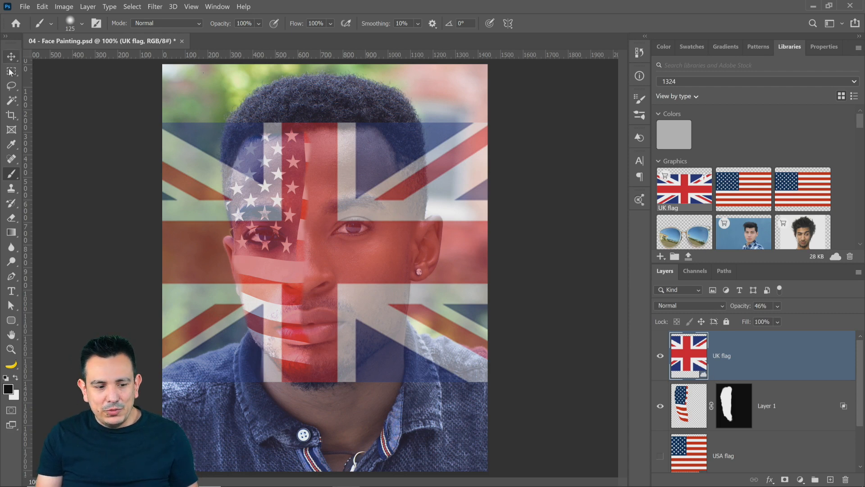
pyautogui.moveTo(306, 106); pyautogui.dragTo(428, 396)
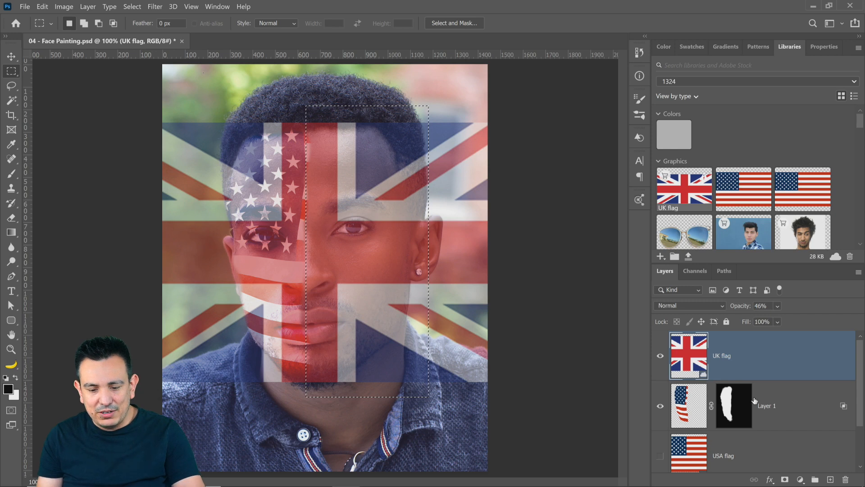
pyautogui.hotkey('ctrl', 'j')
pyautogui.click(787, 417)
pyautogui.press('Delete')
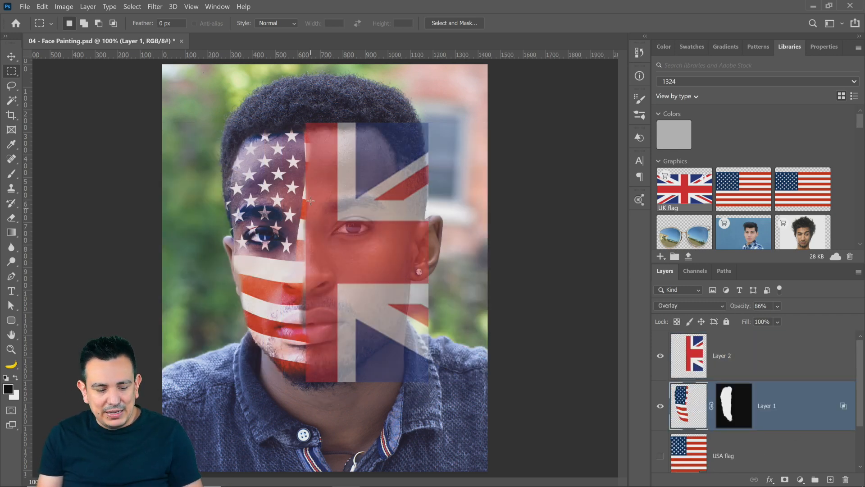
# Warp the half UK flag on Layer 2, pulling its outer corners and lower edge in to follow the jaw and forehead
pyautogui.hotkey('ctrl', 't')
pyautogui.click(774, 365)
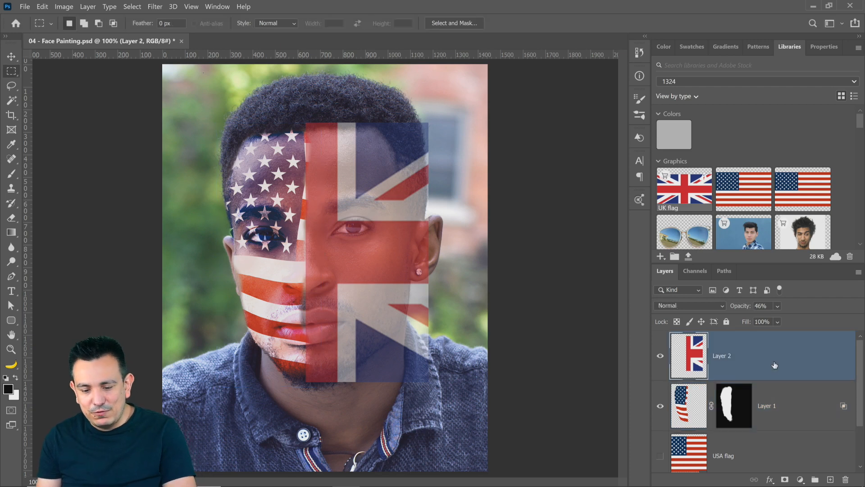
pyautogui.doubleClick(775, 362)
pyautogui.click(815, 69)
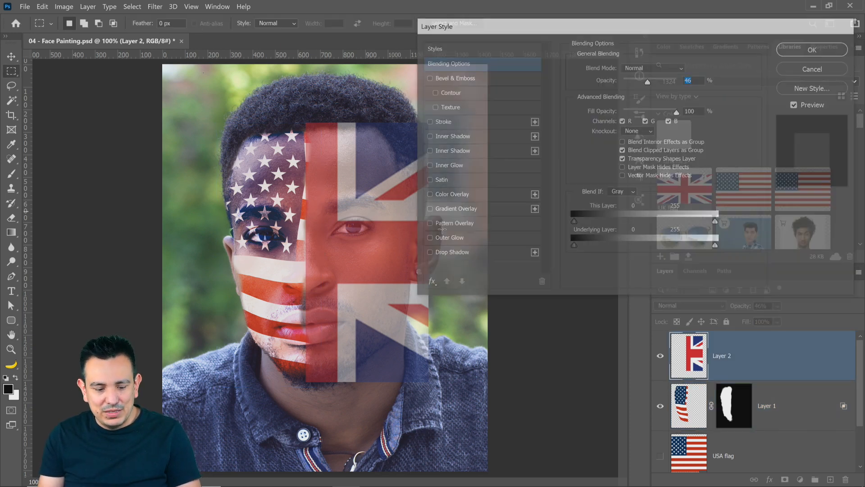
pyautogui.hotkey('ctrl', 't')
pyautogui.rightClick(369, 221)
pyautogui.click(401, 298)
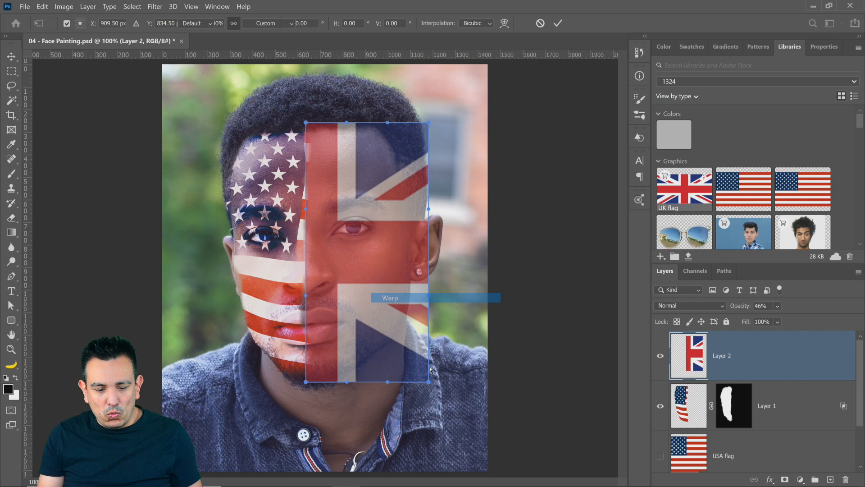
pyautogui.moveTo(428, 382); pyautogui.dragTo(394, 347)
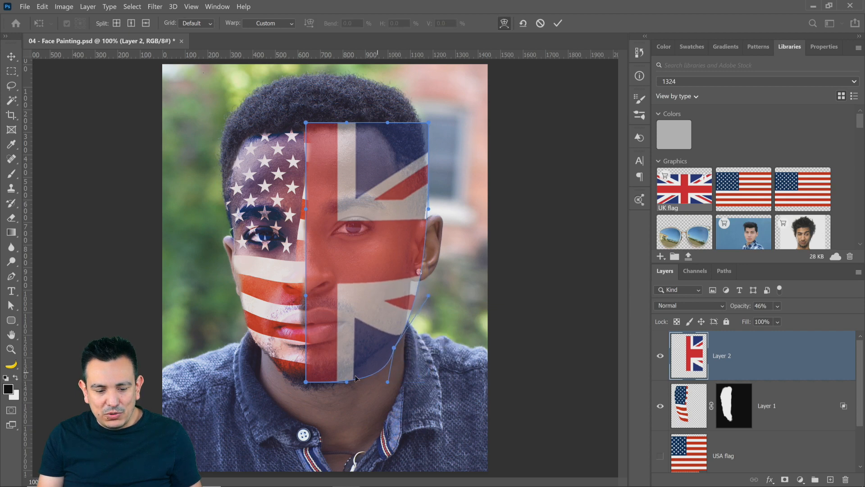
pyautogui.moveTo(356, 380); pyautogui.dragTo(356, 370)
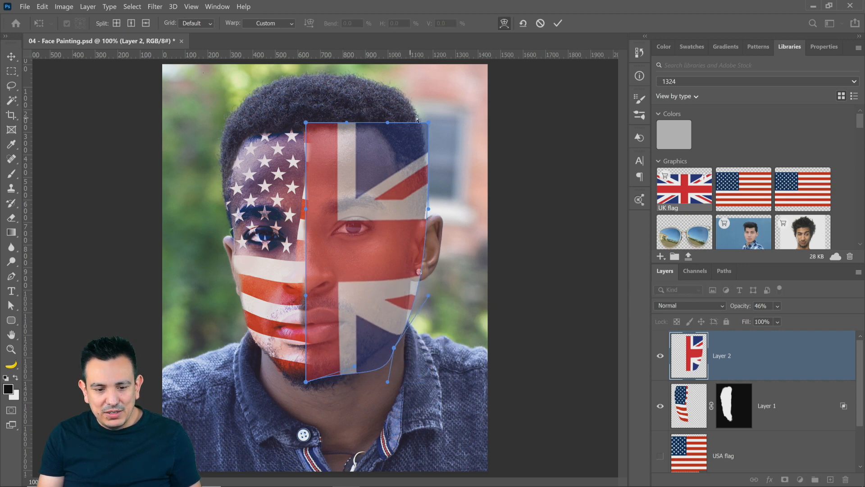
pyautogui.moveTo(428, 122); pyautogui.dragTo(399, 141)
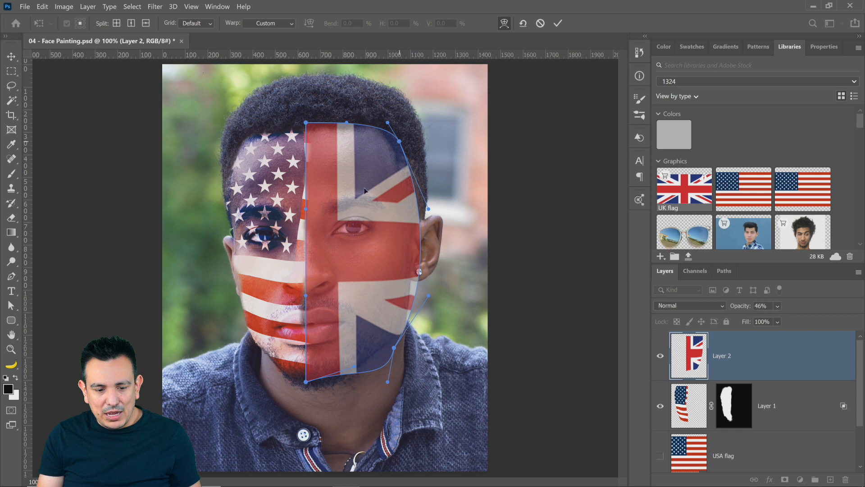
# Split the half UK flag's warp grid with one vertical line through the eye and horizontal lines at eye and eyebrow level
pyautogui.click(133, 28)
pyautogui.click(351, 215)
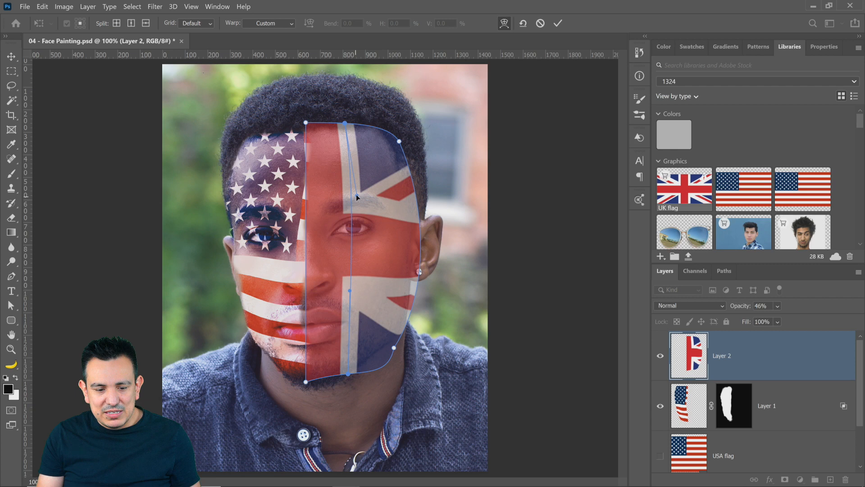
pyautogui.click(146, 23)
pyautogui.click(403, 233)
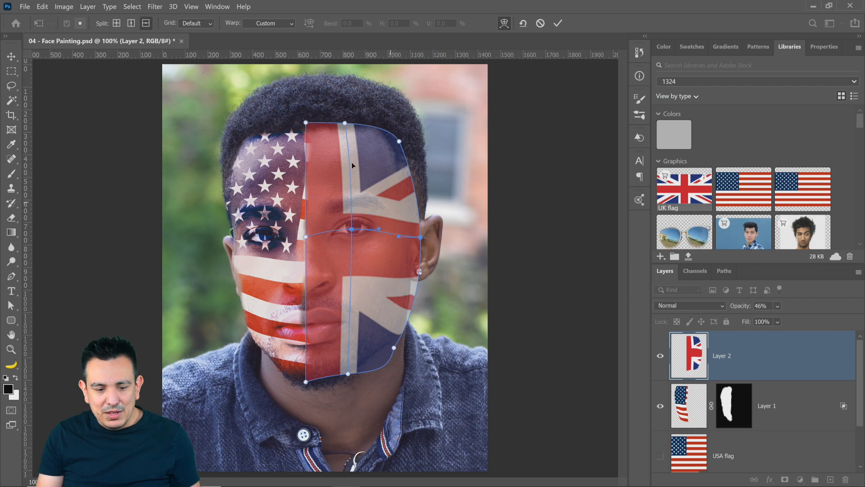
pyautogui.click(147, 24)
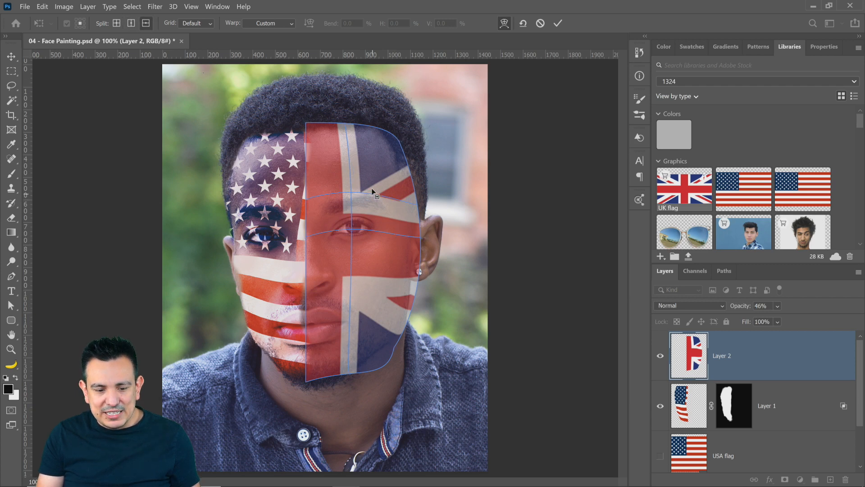
pyautogui.click(354, 191)
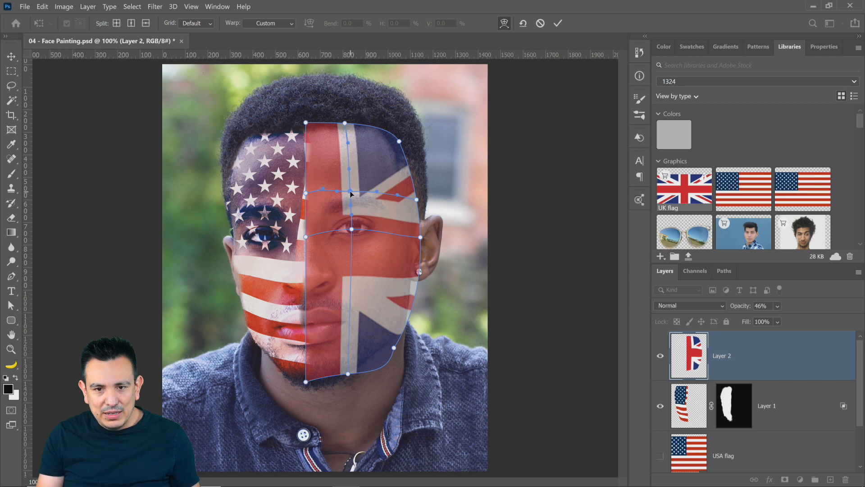
# Bend the half UK flag's warp grid around the eye and cheek, apply the warp, and set Layer 2's opacity to 100%
pyautogui.moveTo(353, 232); pyautogui.dragTo(354, 240)
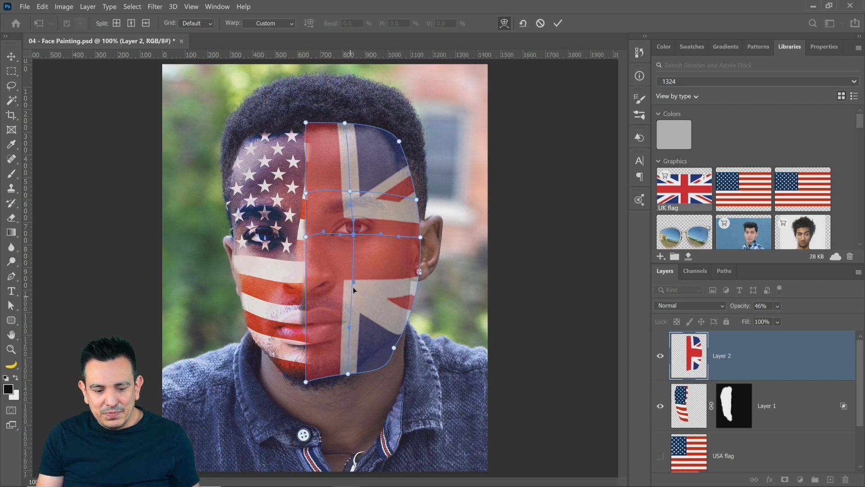
pyautogui.moveTo(353, 288); pyautogui.dragTo(356, 283)
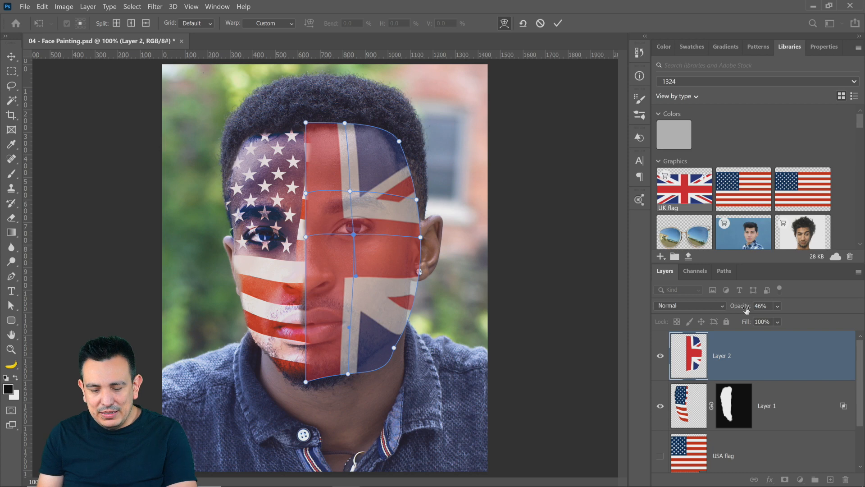
pyautogui.press('Return')
pyautogui.press('0')
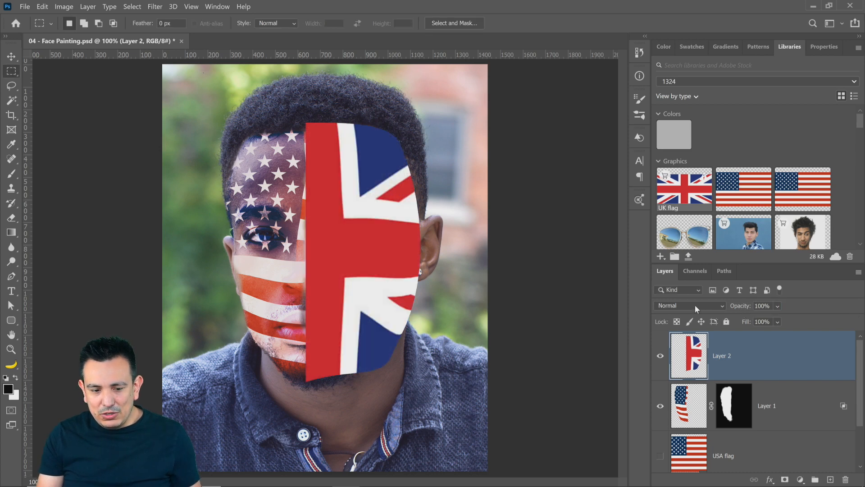
# Try the Multiply blend mode on Layer 2, and change it to Soft Light
pyautogui.click(695, 305)
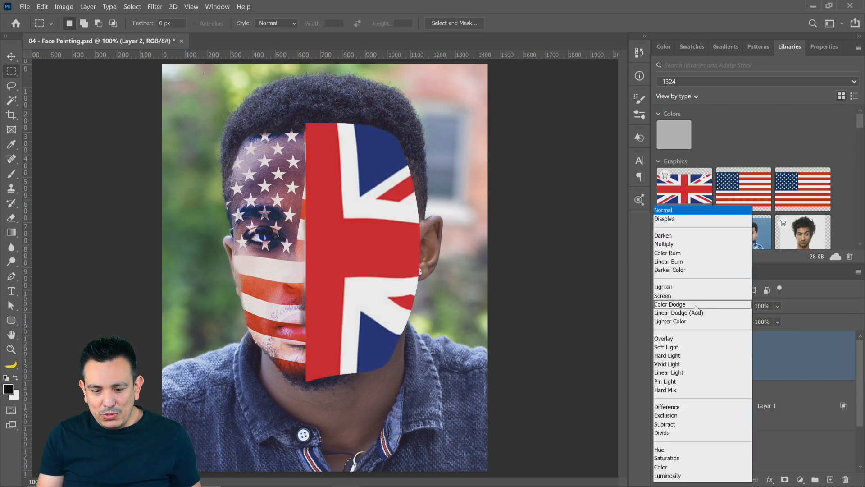
pyautogui.click(669, 244)
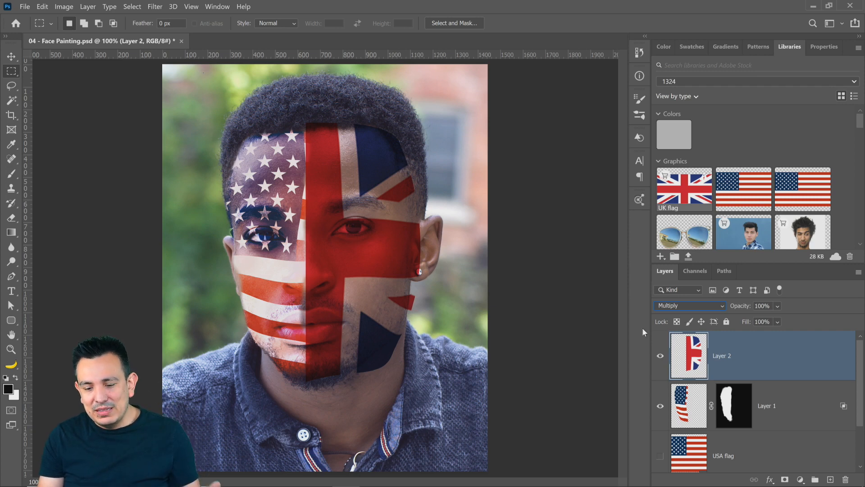
pyautogui.click(714, 306)
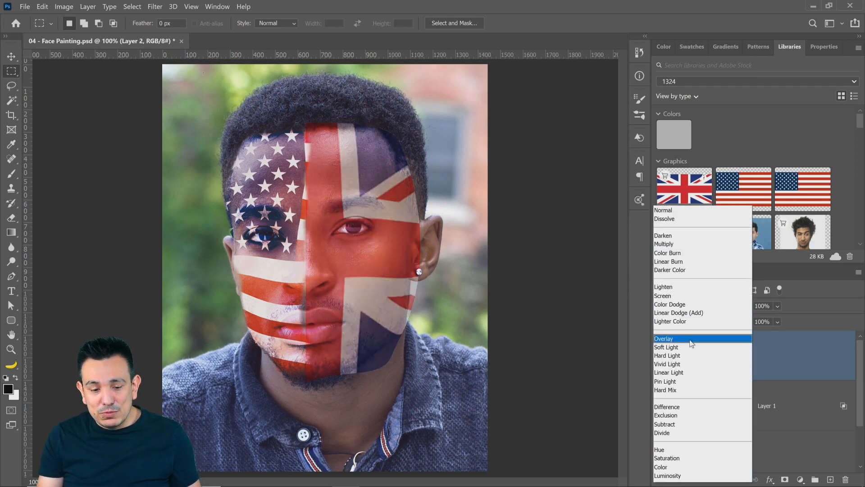
pyautogui.click(689, 349)
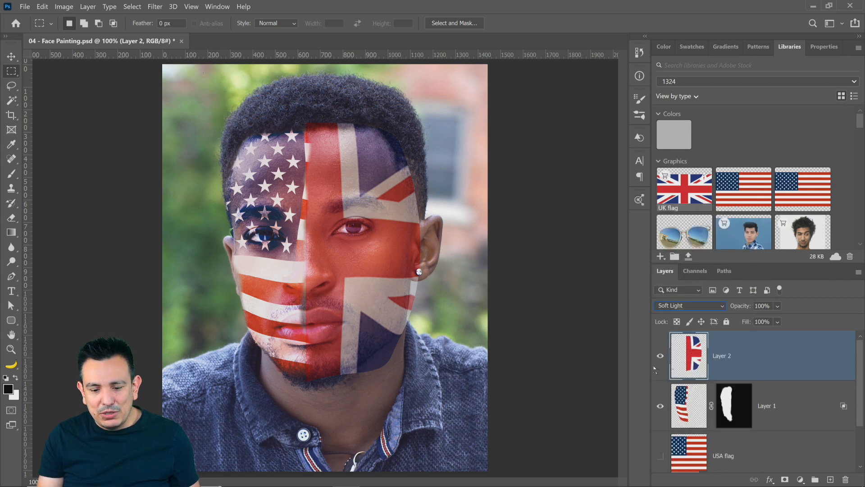
pyautogui.keyDown('alt'); pyautogui.click(785, 479); pyautogui.keyUp('alt')
pyautogui.click(12, 174)
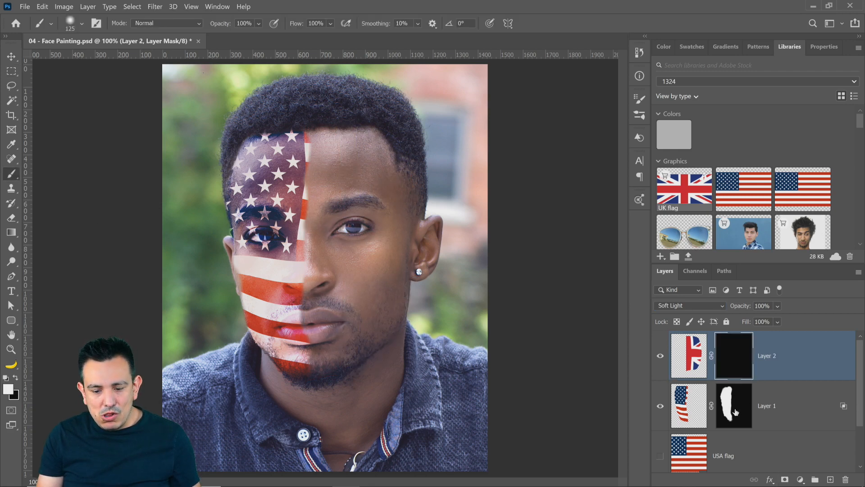
pyautogui.rightClick(740, 360)
pyautogui.click(763, 365)
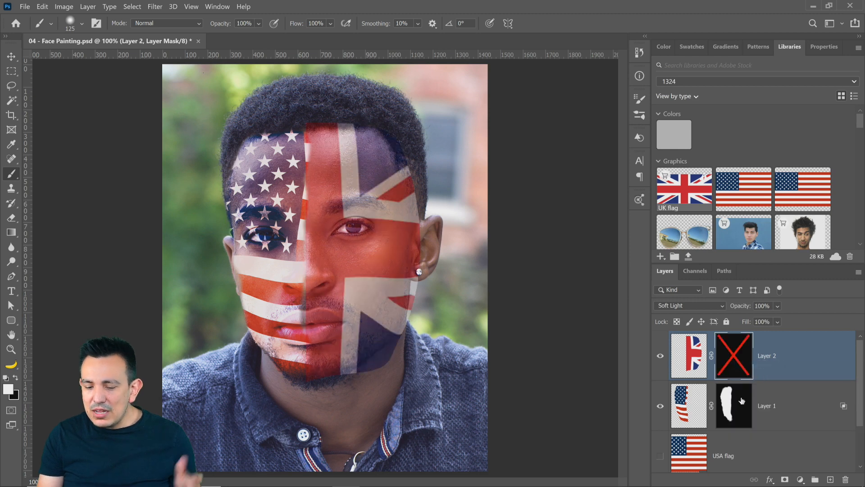
pyautogui.click(733, 412)
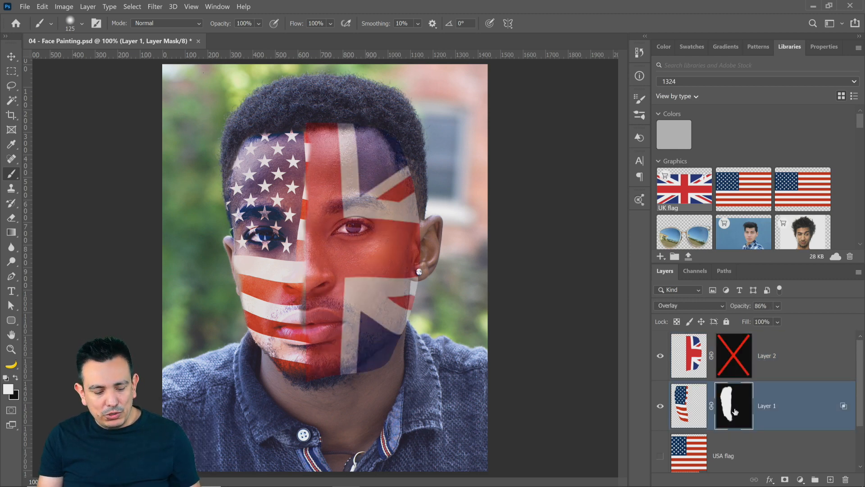
pyautogui.rightClick(736, 366)
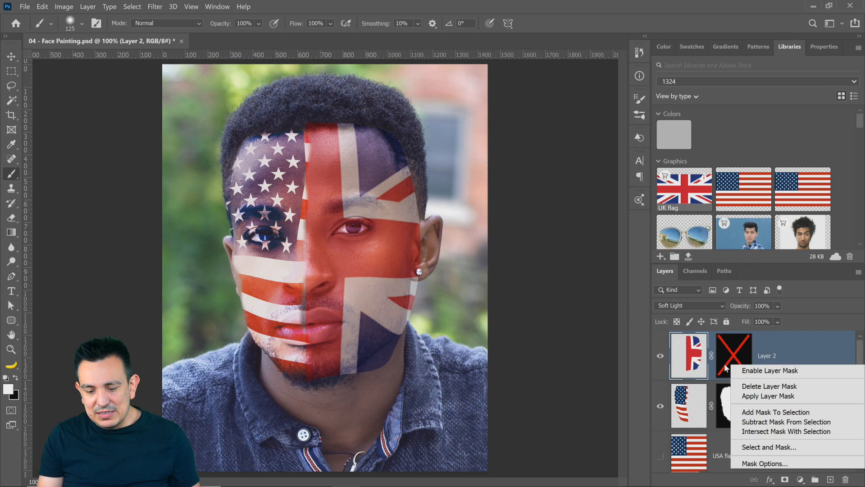
pyautogui.click(743, 361)
pyautogui.rightClick(735, 360)
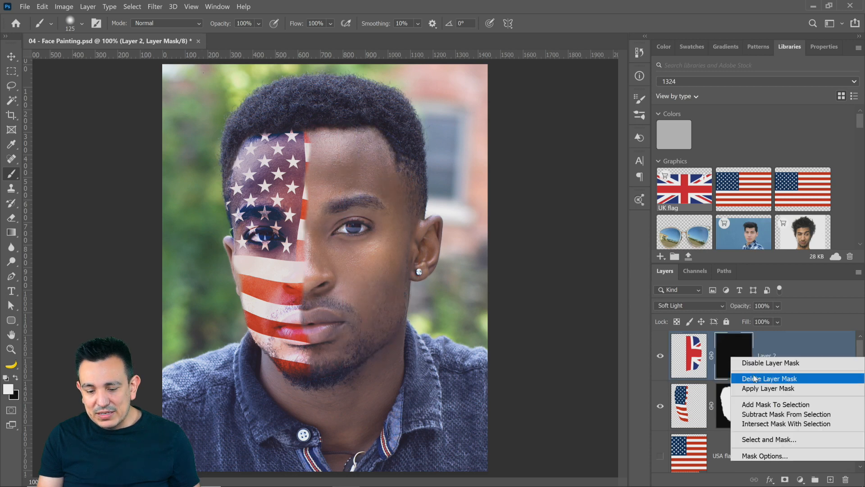
pyautogui.click(753, 379)
# Copy Layer 1's mask onto Layer 2 as an inverted mask and select the copied mask
pyautogui.click(732, 408)
pyautogui.moveTo(731, 415); pyautogui.dragTo(748, 378)
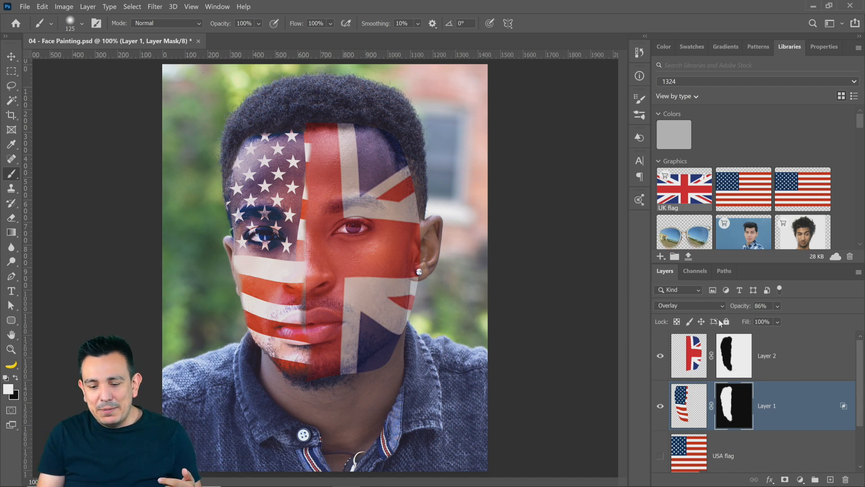
pyautogui.click(727, 356)
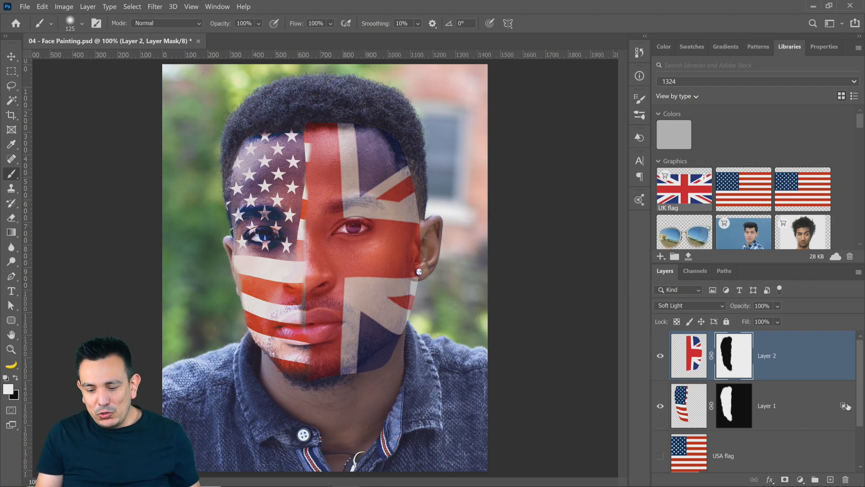
# Copy Layer 1's layer style and paste it onto Layer 2
pyautogui.moveTo(844, 409); pyautogui.dragTo(840, 383)
pyautogui.hotkey('ctrl', 'z')
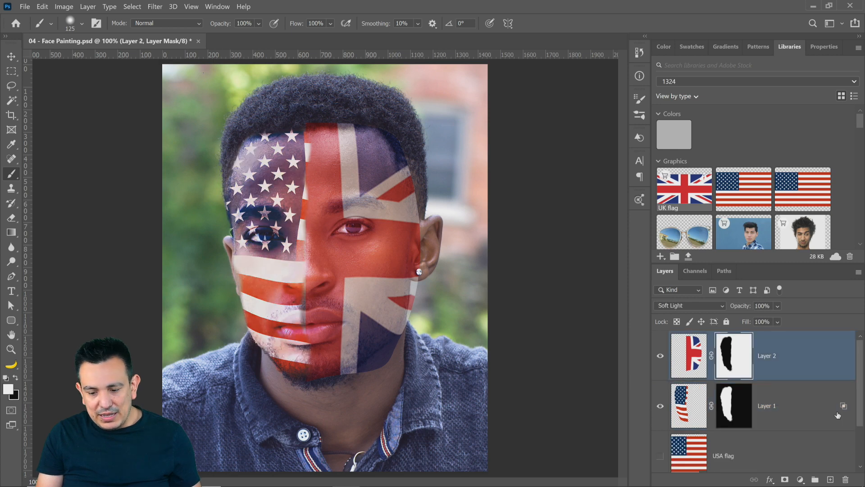
pyautogui.rightClick(841, 408)
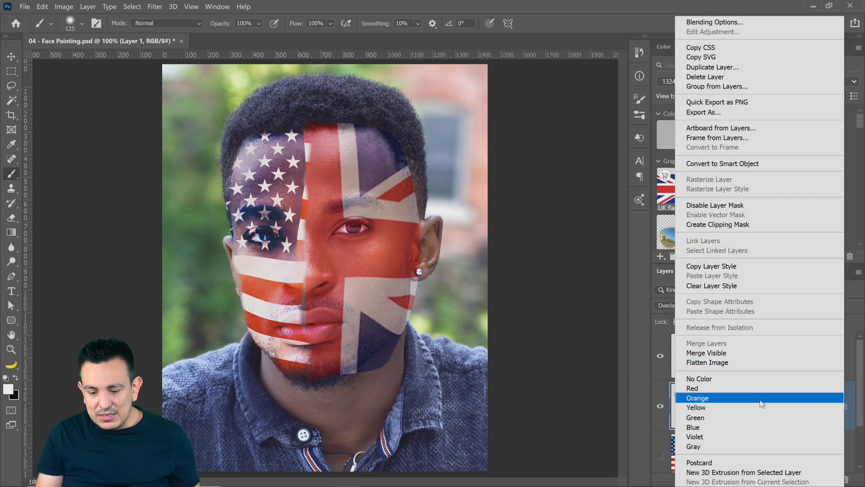
pyautogui.click(738, 267)
pyautogui.click(811, 356)
pyautogui.rightClick(811, 356)
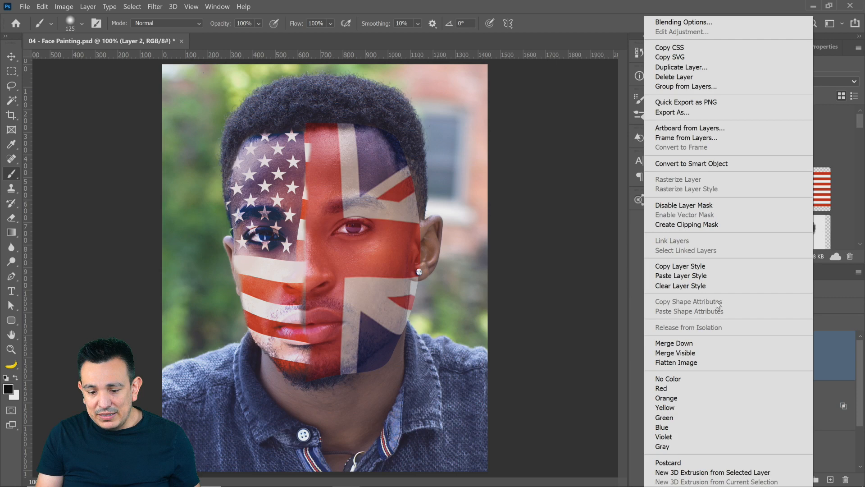
pyautogui.click(710, 276)
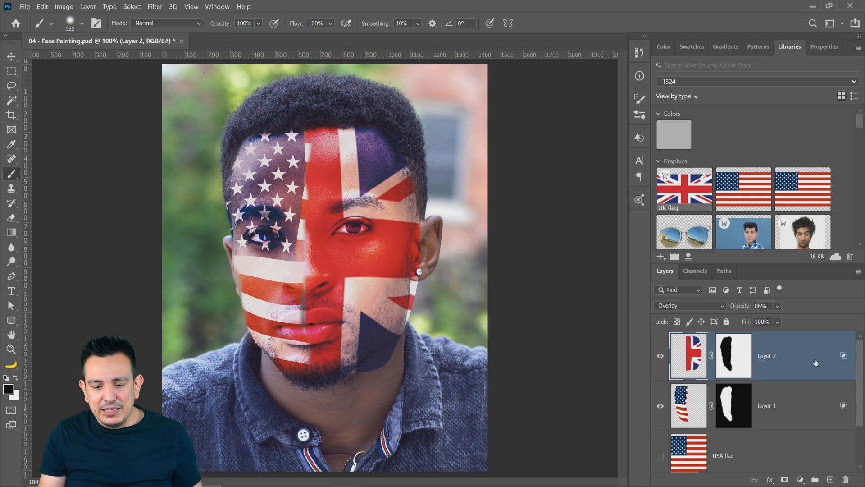
# Paint black on Layer 2's mask to hide the UK flag where it spills past the jaw, cheek and ear
pyautogui.click(734, 355)
pyautogui.press('x')
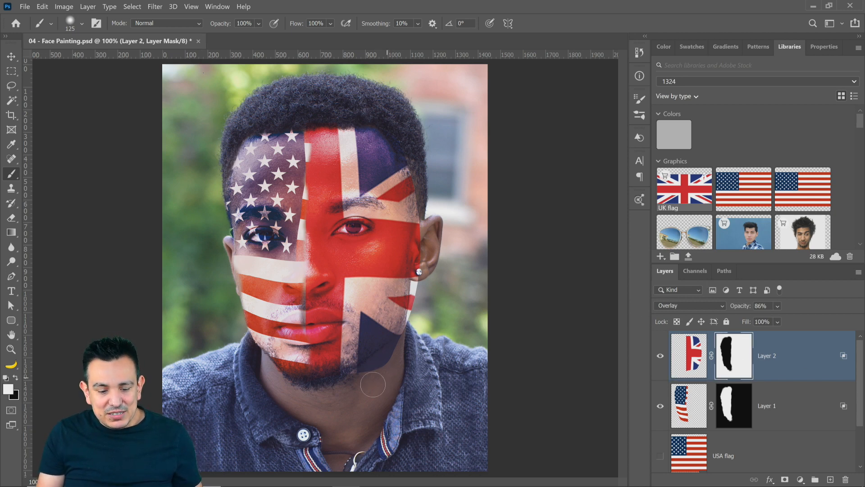
pyautogui.press('x')
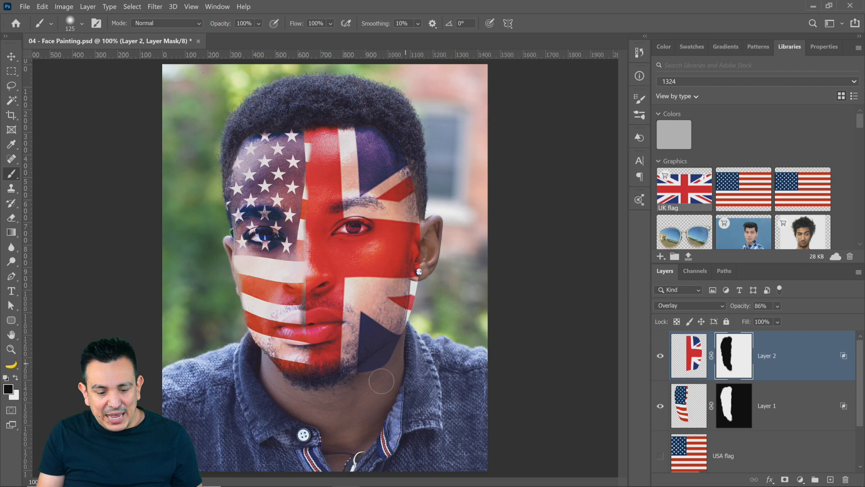
pyautogui.moveTo(406, 353); pyautogui.dragTo(428, 285)
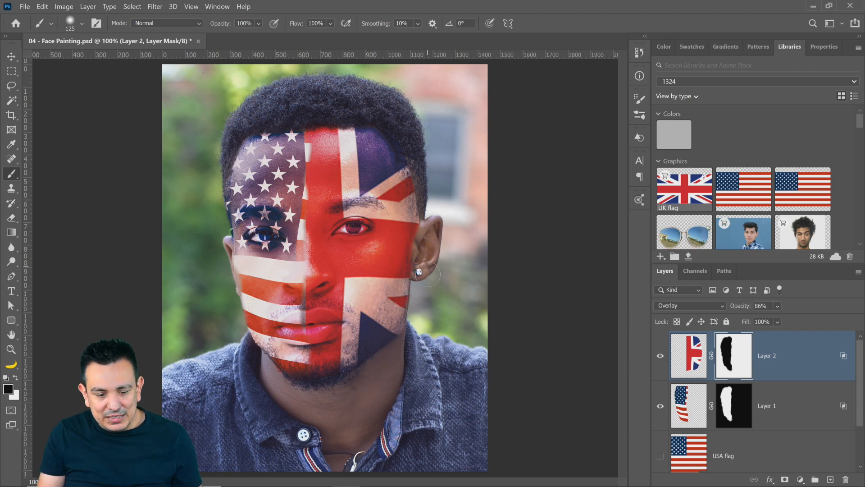
pyautogui.moveTo(426, 249); pyautogui.dragTo(436, 226)
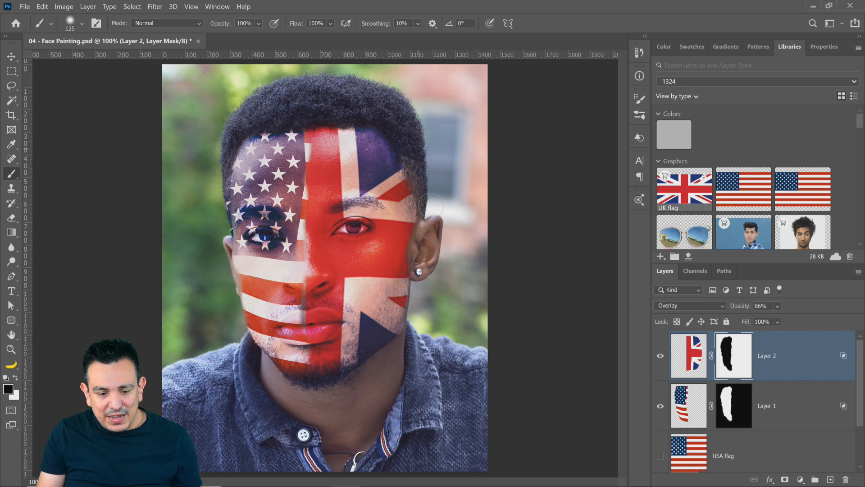
# Browse the brush presets, examine the brush packs on Adobe's Get More Brushes web page, and return to Photoshop
pyautogui.click(82, 25)
pyautogui.click(24, 131)
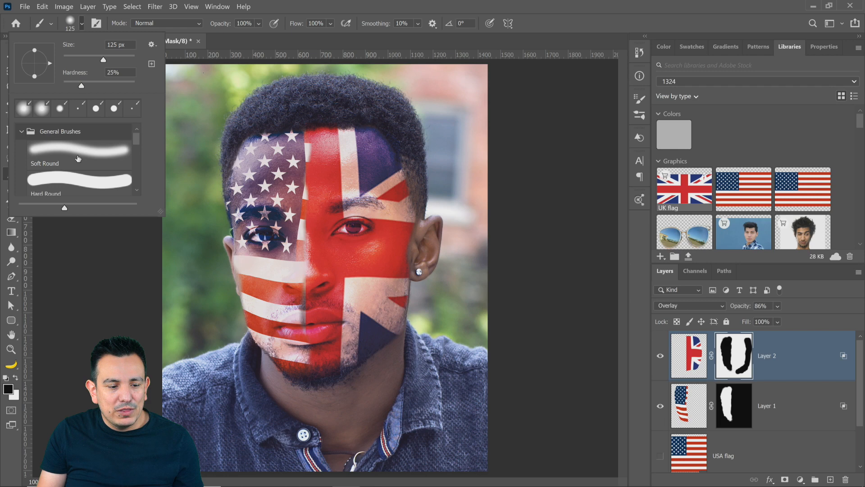
pyautogui.scroll(-3, 77, 160)
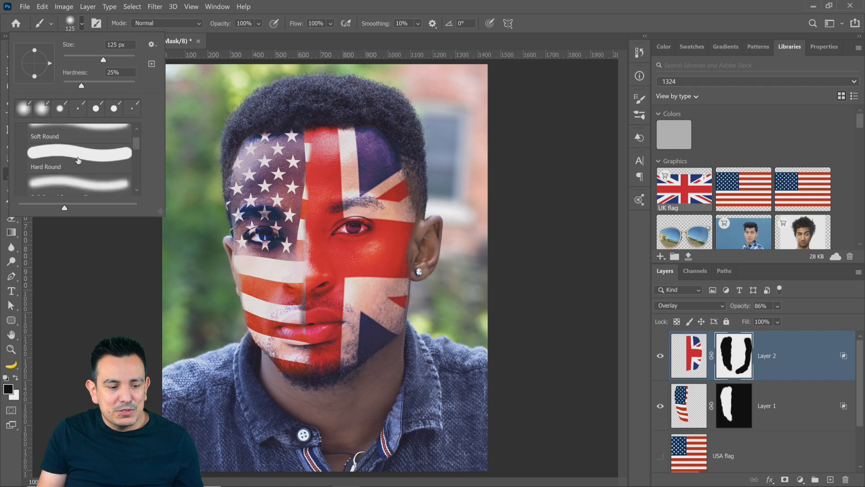
pyautogui.click(152, 45)
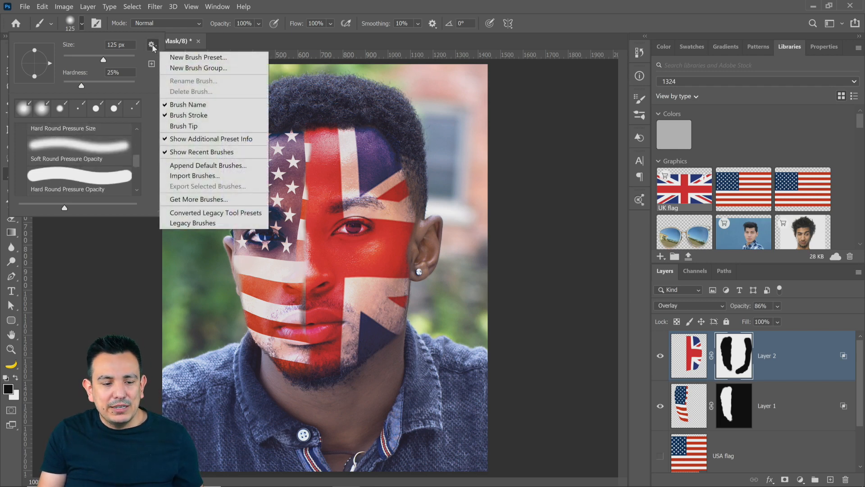
pyautogui.click(206, 200)
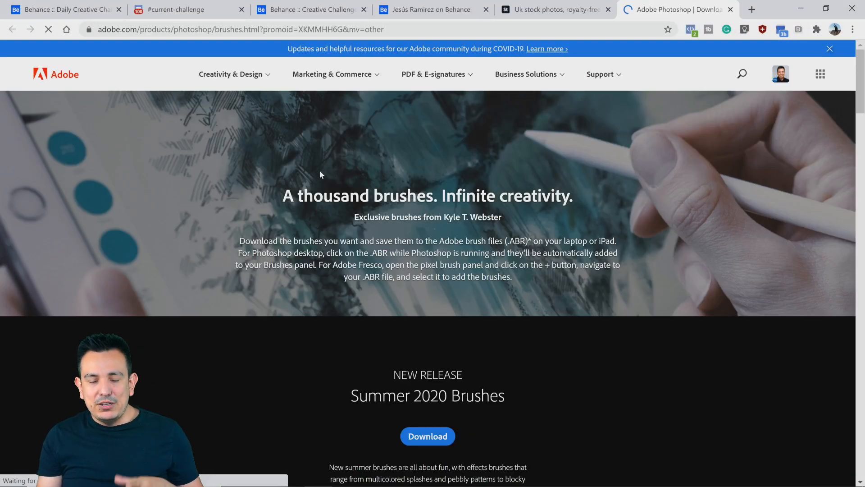
pyautogui.scroll(-8, 364, 207)
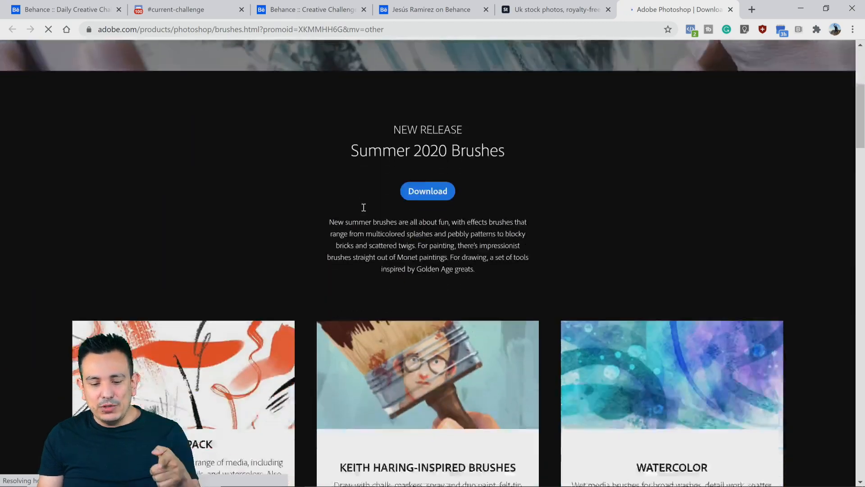
pyautogui.scroll(-6, 382, 234)
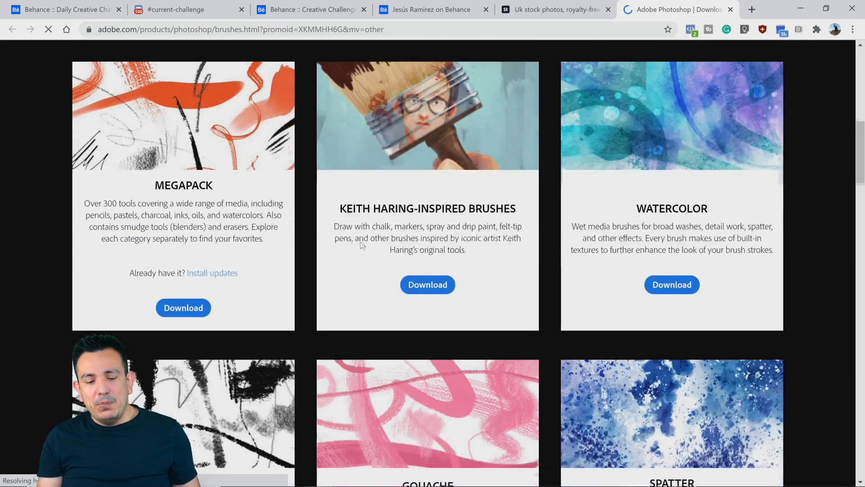
pyautogui.scroll(-13, 320, 247)
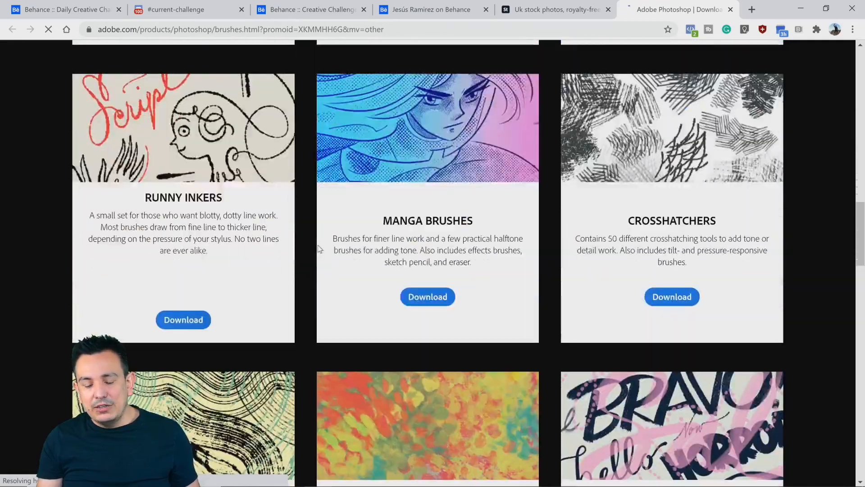
pyautogui.scroll(-20, 319, 248)
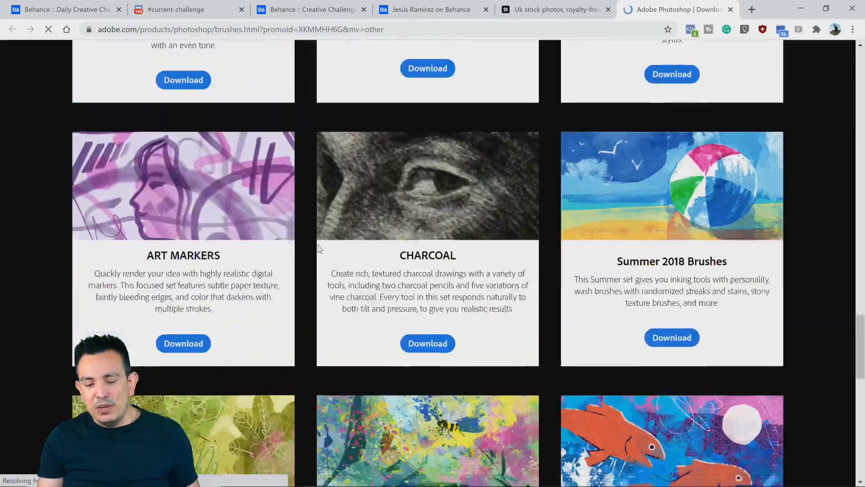
pyautogui.scroll(-1, 318, 245)
pyautogui.scroll(5, 318, 239)
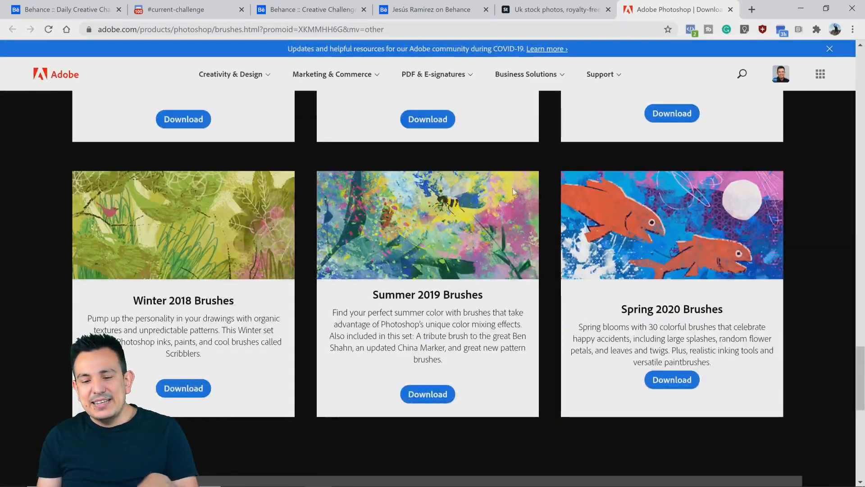
pyautogui.click(801, 9)
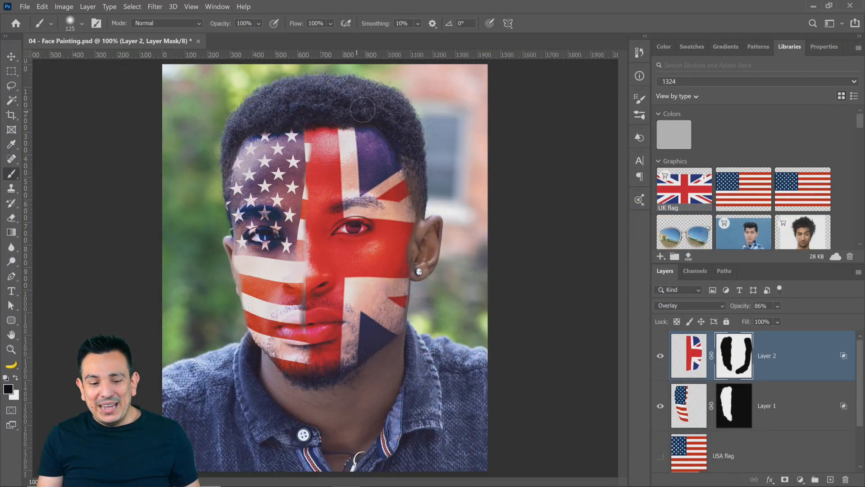
# Mask the UK flag's edge along the hairline and lower the opacity to 76% on Layer 2 and 80% on Layer 1
pyautogui.moveTo(370, 113)
pyautogui.mouseDown()
pyautogui.moveTo(400, 123)
pyautogui.moveTo(409, 144)
pyautogui.mouseUp()
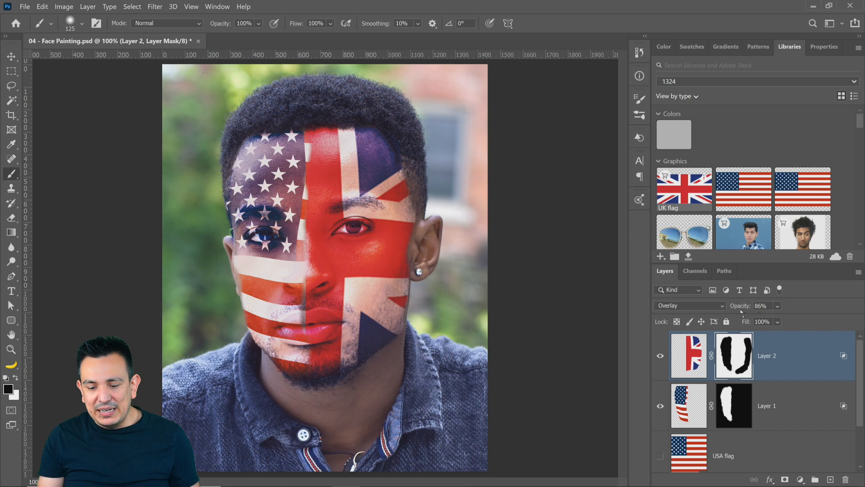
pyautogui.moveTo(741, 308); pyautogui.dragTo(736, 307)
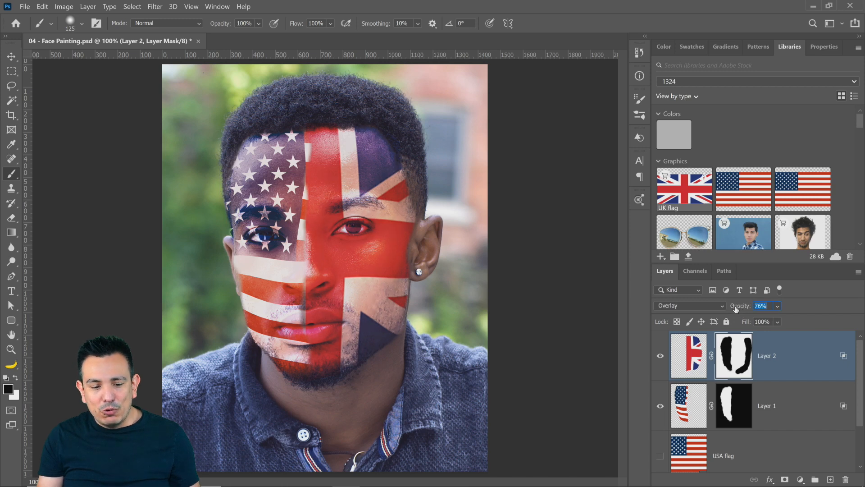
pyautogui.click(806, 416)
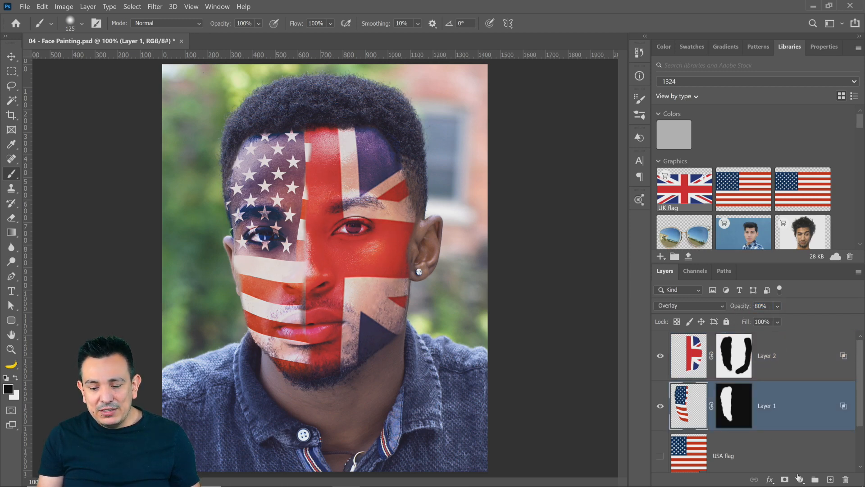
# Add a Hue/Saturation adjustment layer above Layer 1 and reduce the saturation of its Greens
pyautogui.click(801, 479)
pyautogui.click(802, 373)
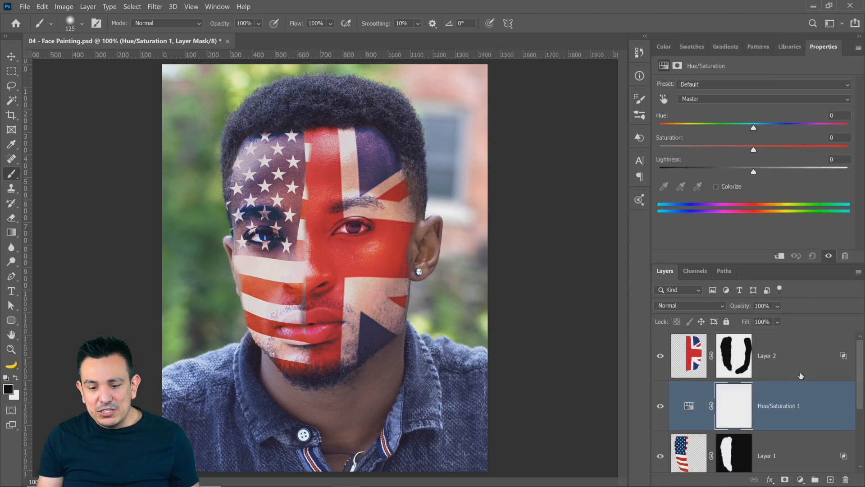
pyautogui.click(709, 92)
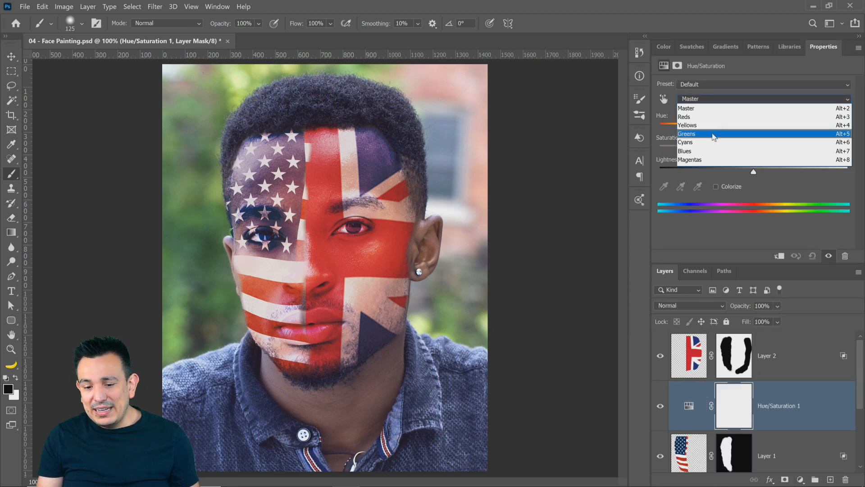
pyautogui.click(713, 135)
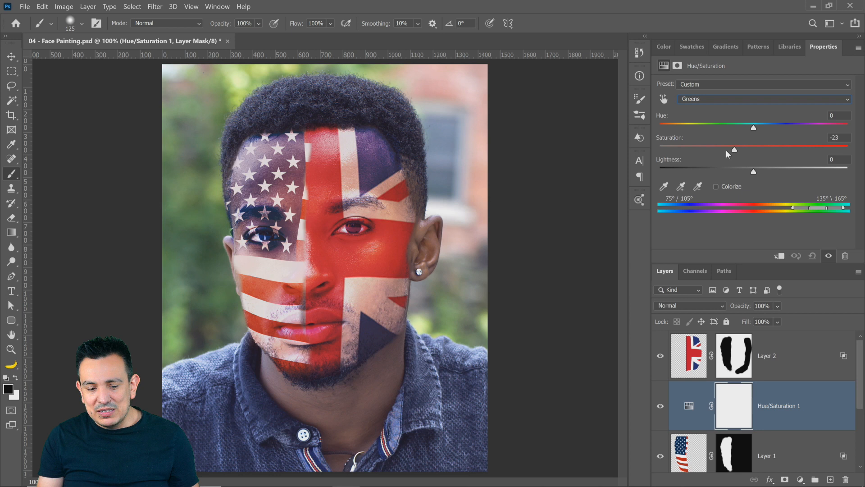
pyautogui.moveTo(727, 151); pyautogui.dragTo(701, 153)
# Move the Hue/Saturation adjustment layer above Layer 2 and set its Reds saturation to -32
pyautogui.moveTo(686, 401); pyautogui.dragTo(702, 387)
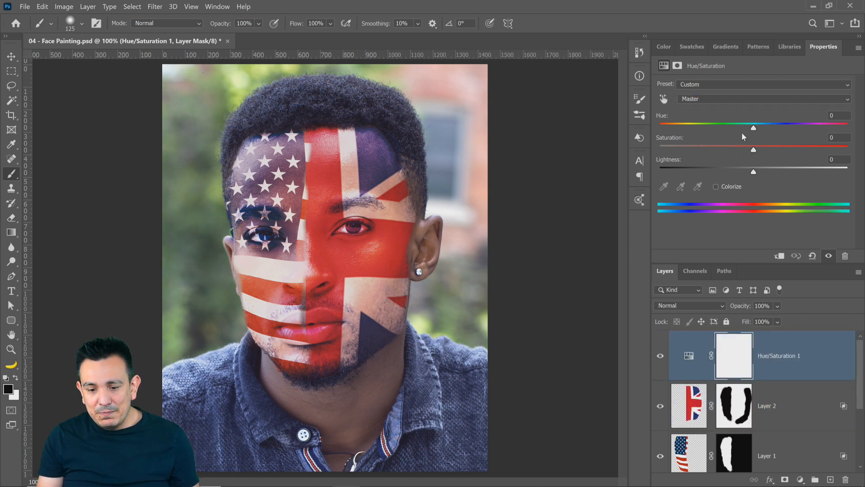
pyautogui.click(734, 98)
pyautogui.click(707, 118)
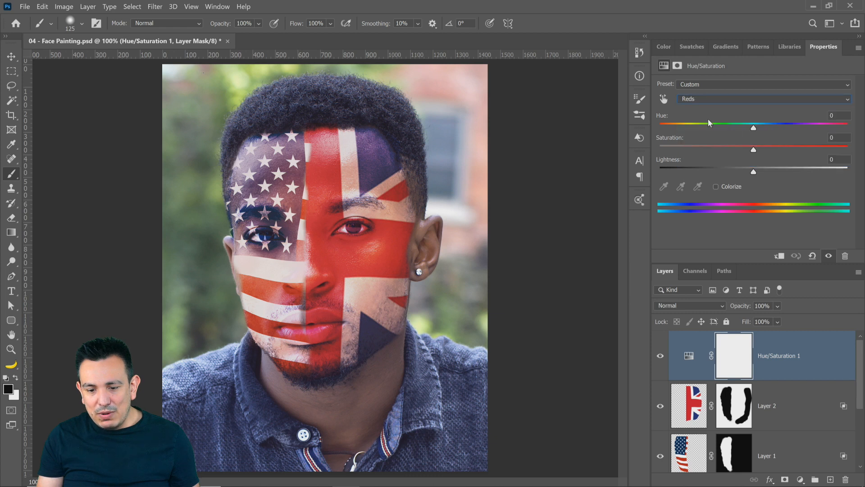
pyautogui.moveTo(715, 152); pyautogui.dragTo(724, 151)
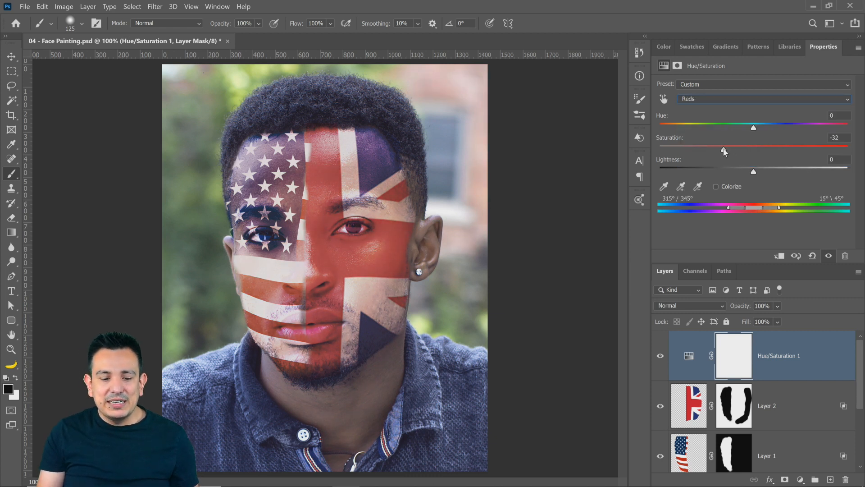